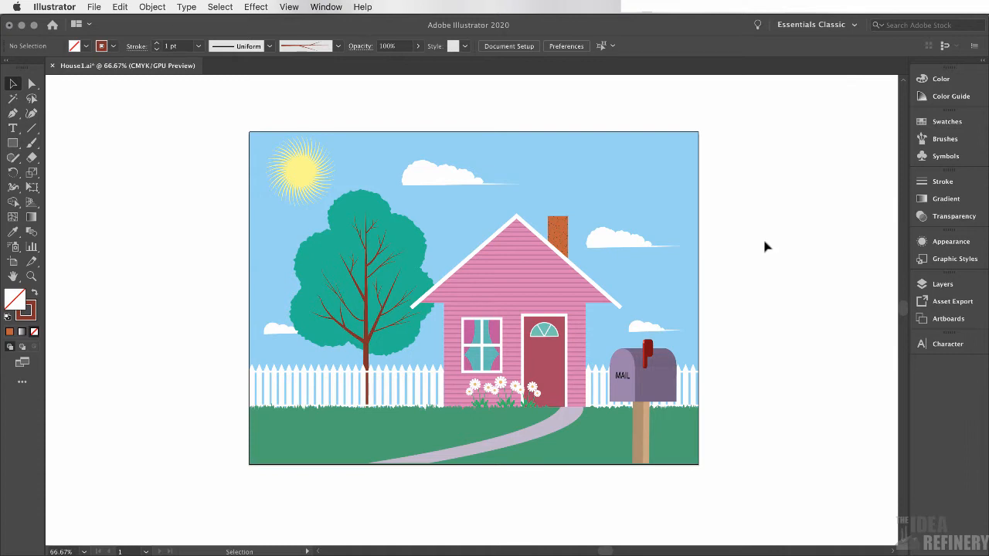
# Create a new 11 x 8.5 in landscape document from the New Document dialog
pyautogui.click(94, 7)
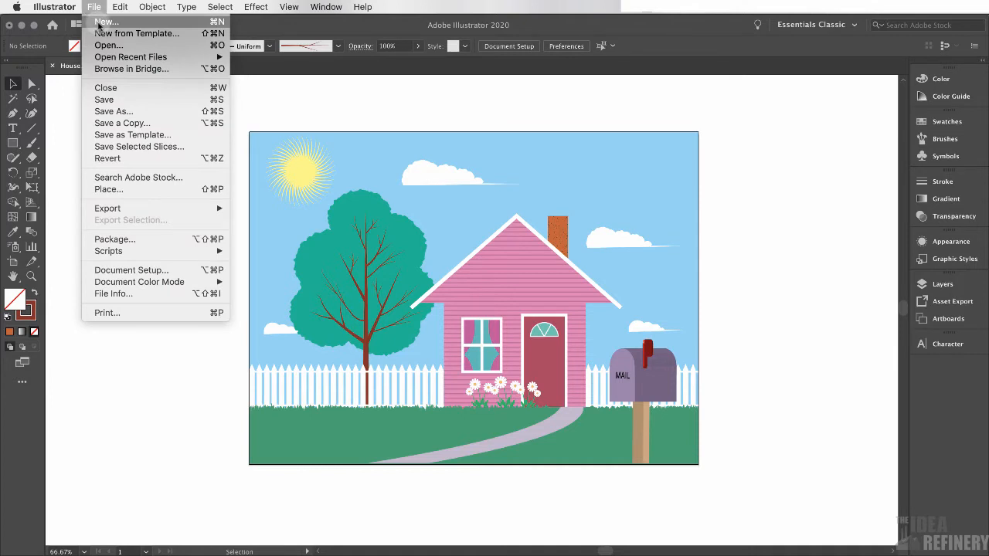
pyautogui.click(96, 23)
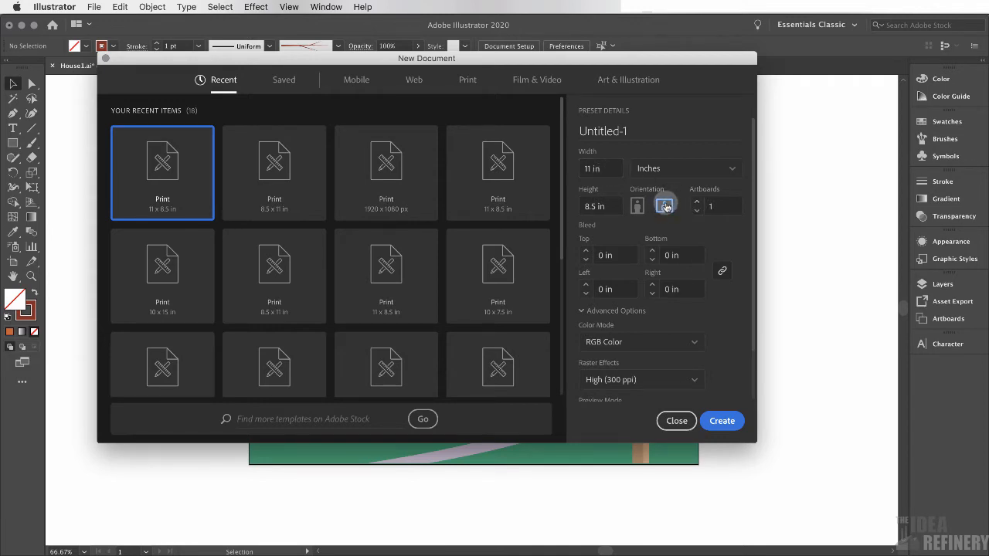
pyautogui.scroll(-2, 699, 303)
pyautogui.click(724, 420)
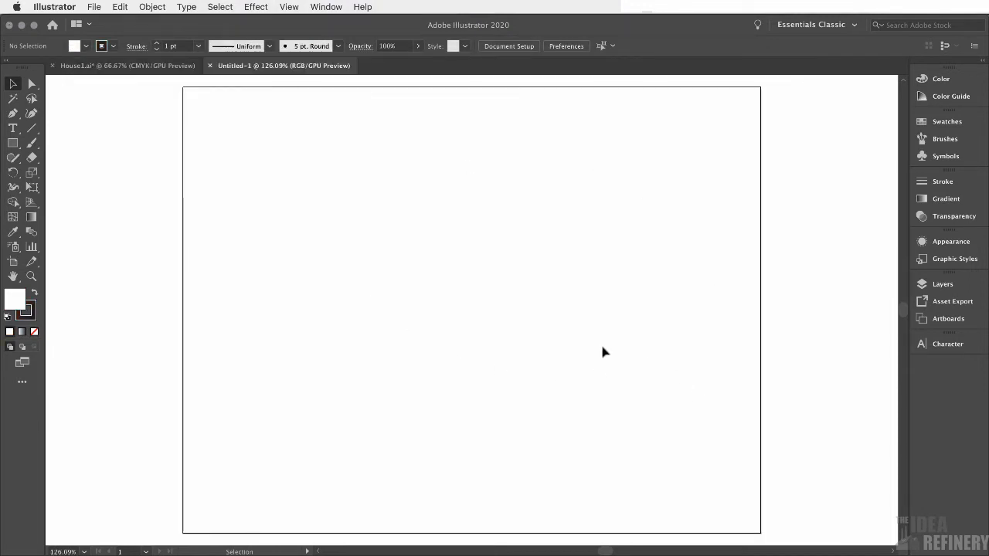
# Examine the layers of the House1 reference illustration one by one
pyautogui.click(144, 66)
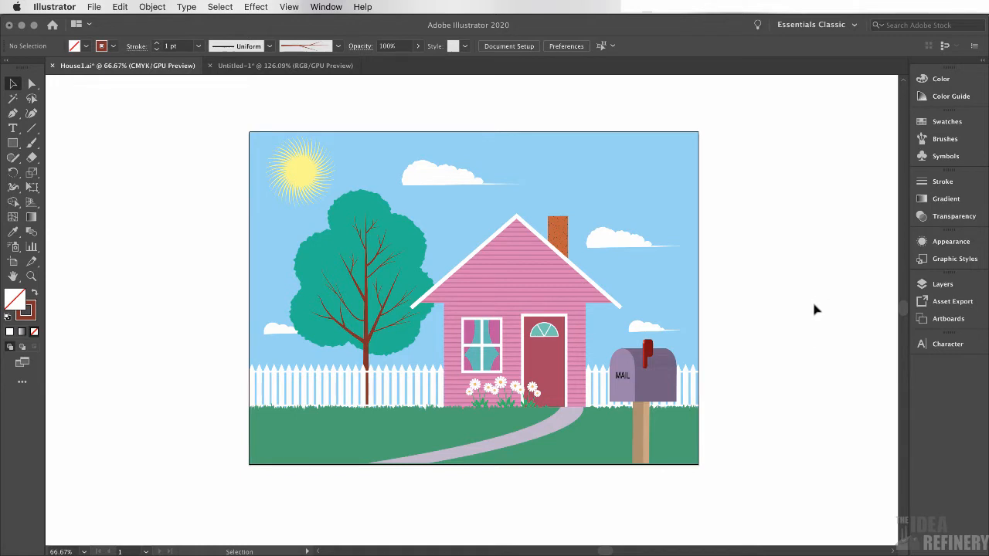
pyautogui.click(943, 284)
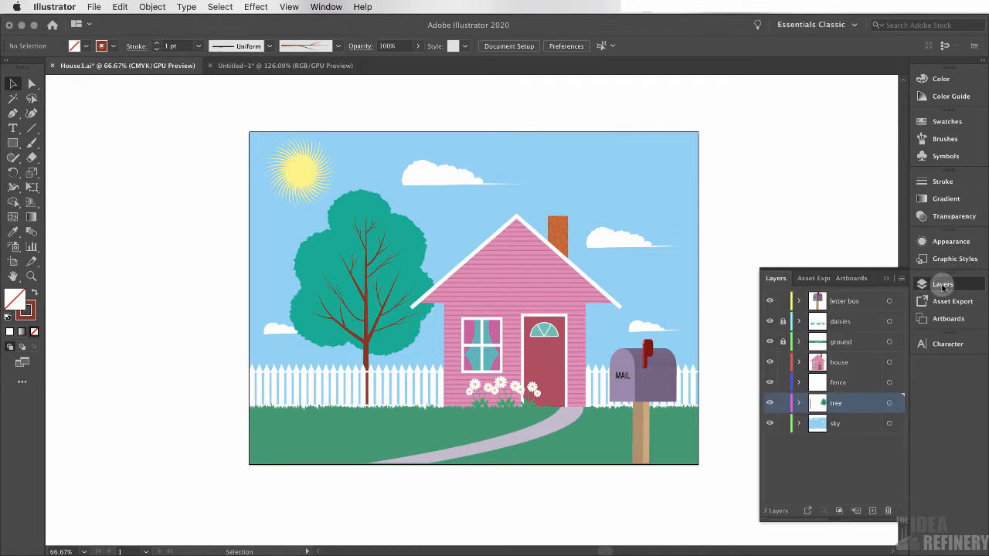
pyautogui.click(861, 426)
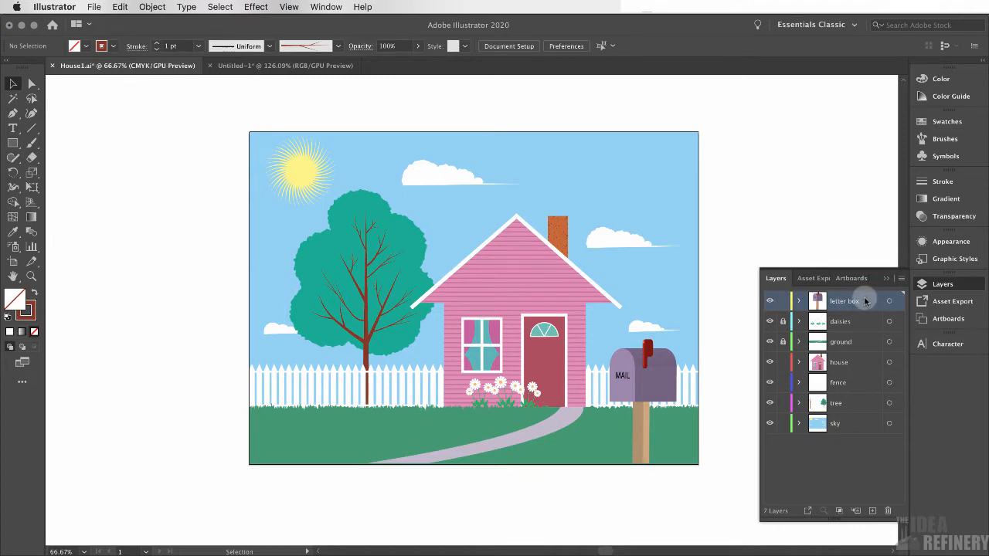
pyautogui.click(865, 321)
pyautogui.click(868, 342)
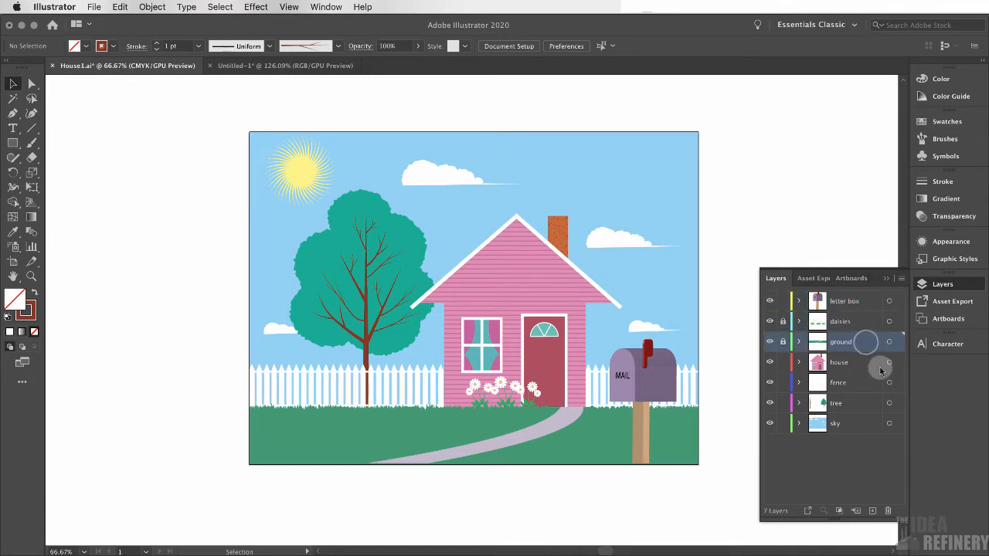
pyautogui.click(873, 363)
pyautogui.click(871, 384)
pyautogui.click(866, 403)
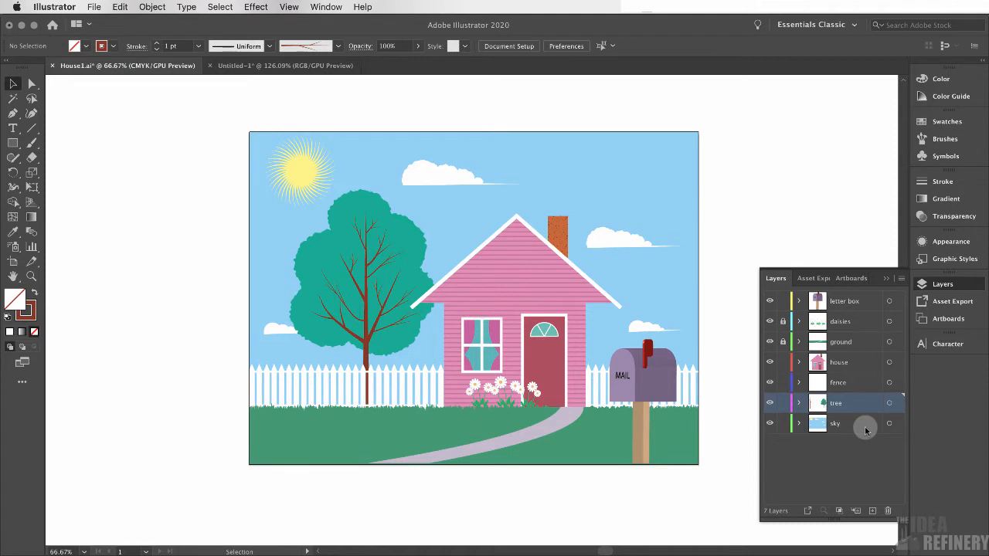
# Return to the new document and rename its default layer to Sky
pyautogui.click(283, 65)
pyautogui.click(840, 301)
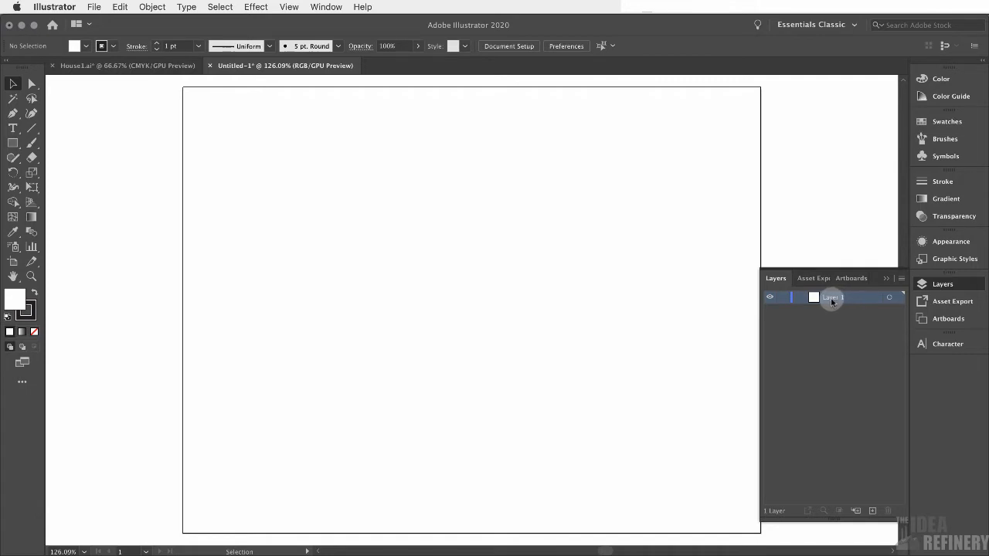
pyautogui.doubleClick(832, 299)
pyautogui.write('Sky')
pyautogui.press('Return')
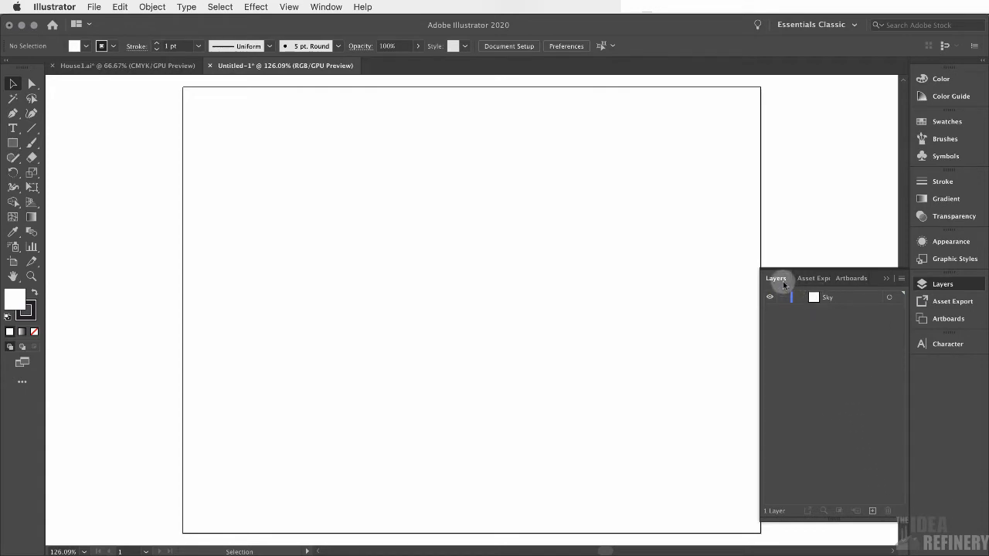
# Add two new layers named Tree and Fence above Sky
pyautogui.click(872, 511)
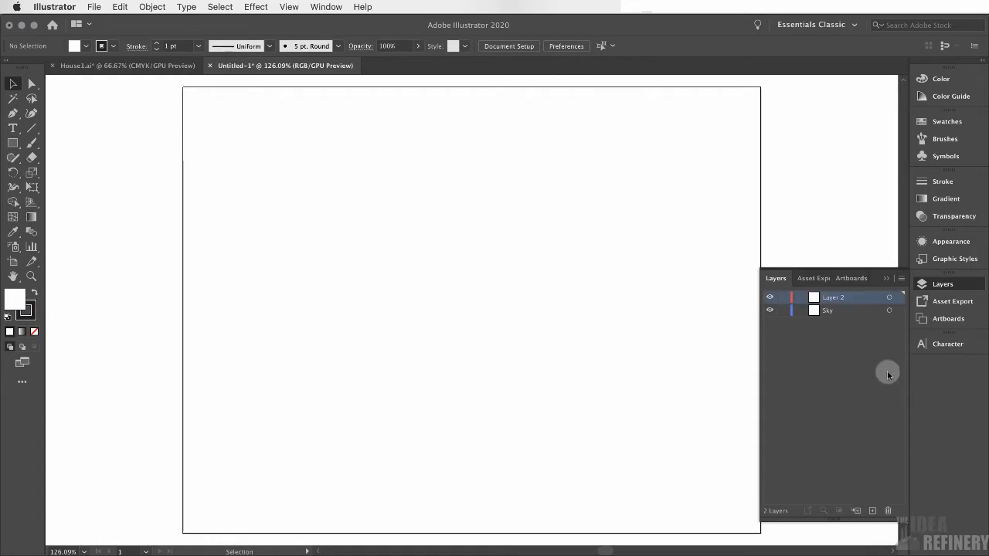
pyautogui.doubleClick(833, 298)
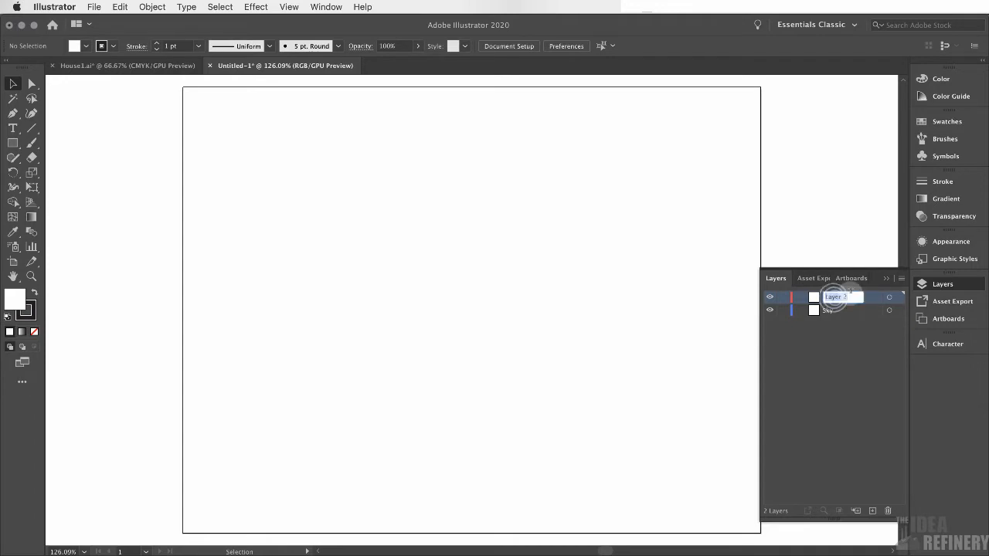
pyautogui.write('Tree')
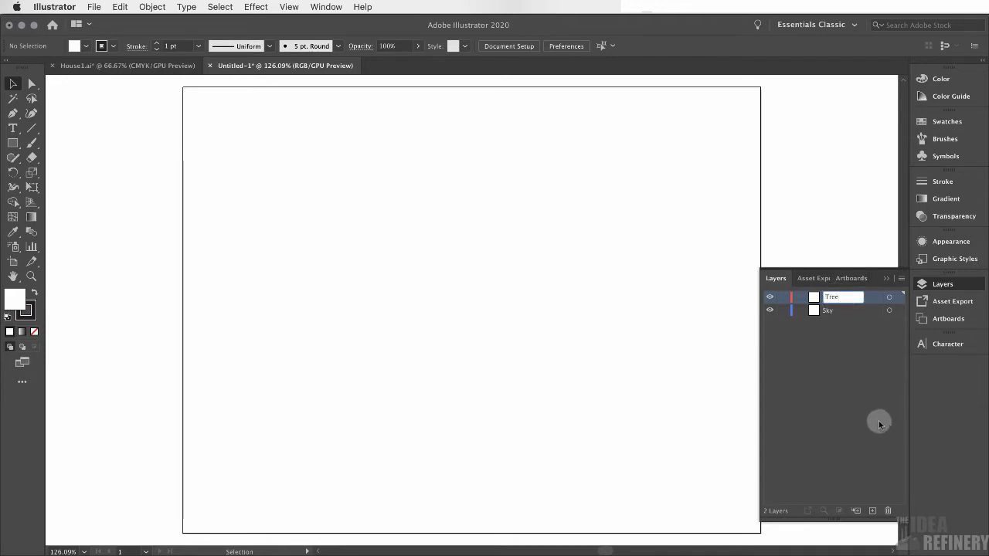
pyautogui.click(874, 511)
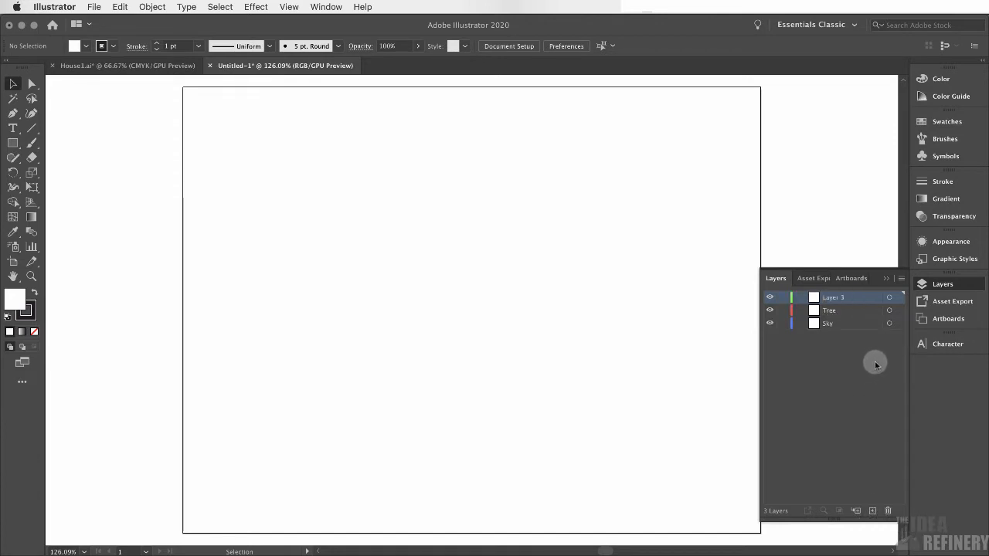
pyautogui.doubleClick(833, 298)
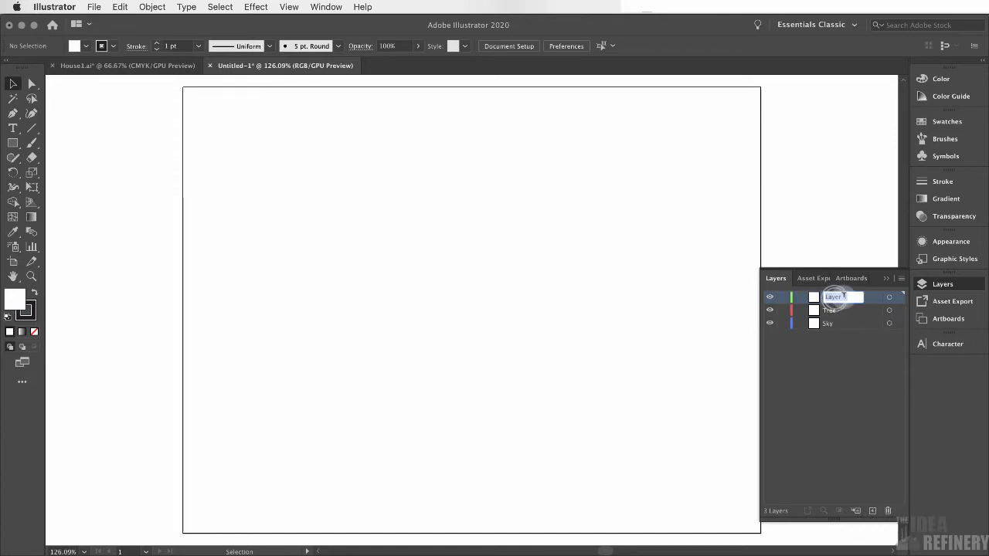
pyautogui.write('Fence')
pyautogui.press('Return')
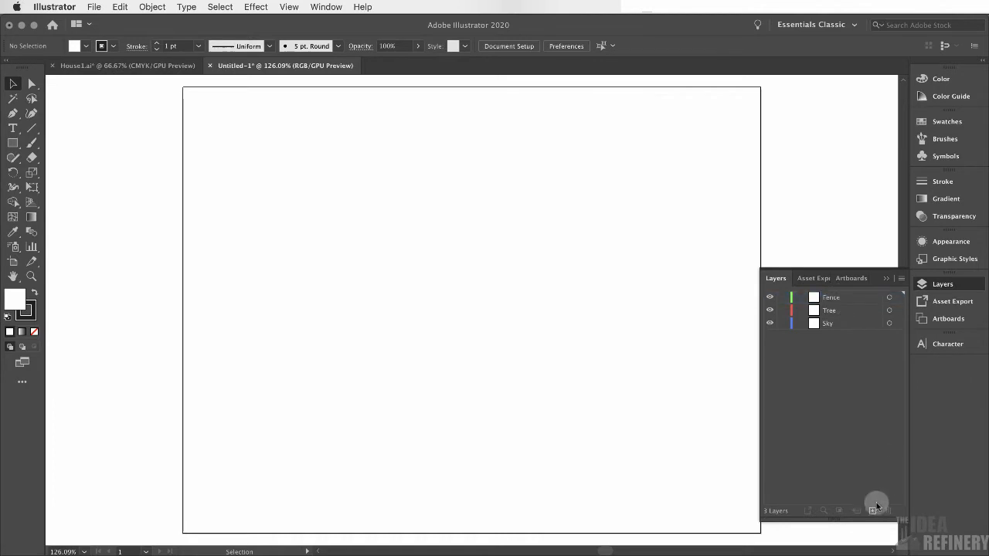
# Add two more layers named House and Ground on top of the stack
pyautogui.click(872, 512)
pyautogui.doubleClick(834, 297)
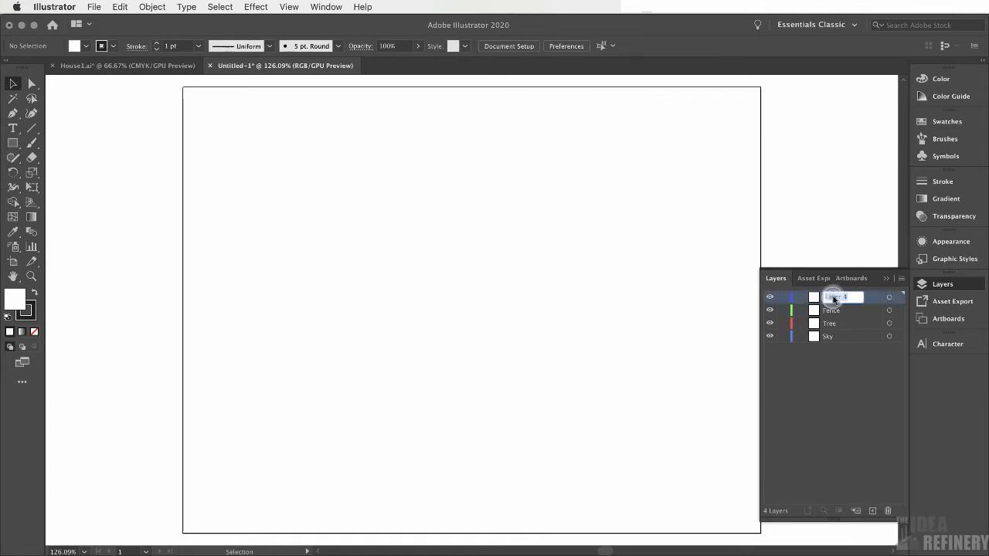
pyautogui.write('House')
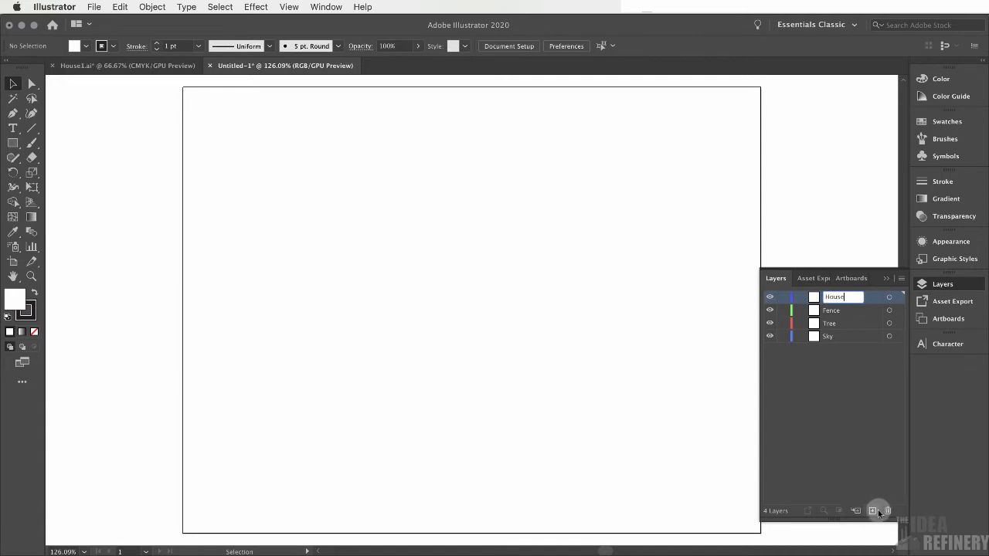
pyautogui.click(873, 512)
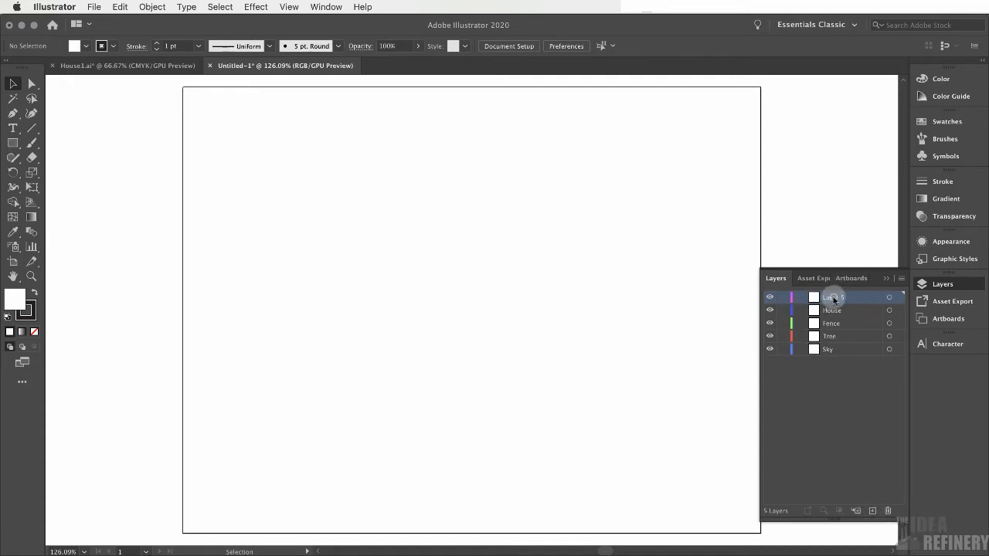
pyautogui.doubleClick(834, 297)
pyautogui.write('Ground')
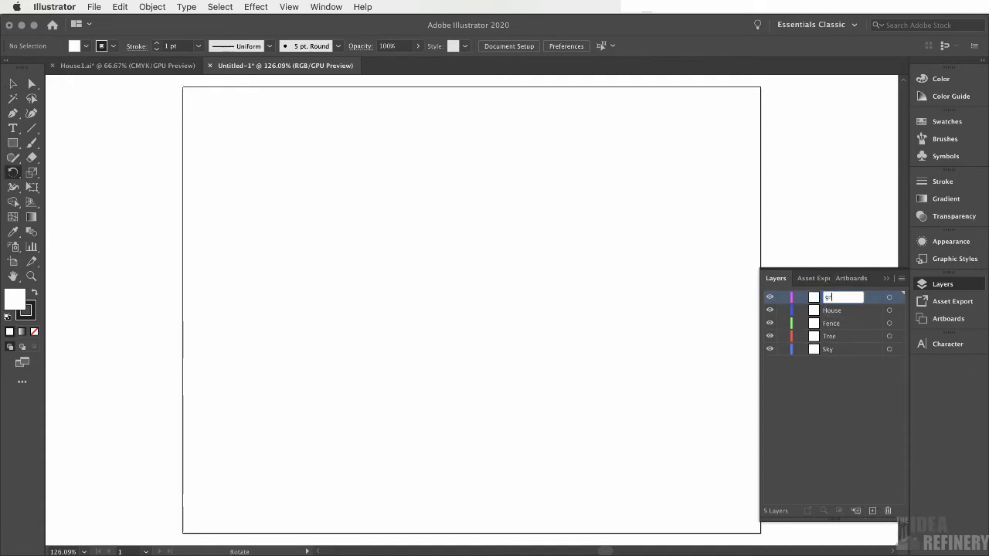
pyautogui.click(835, 418)
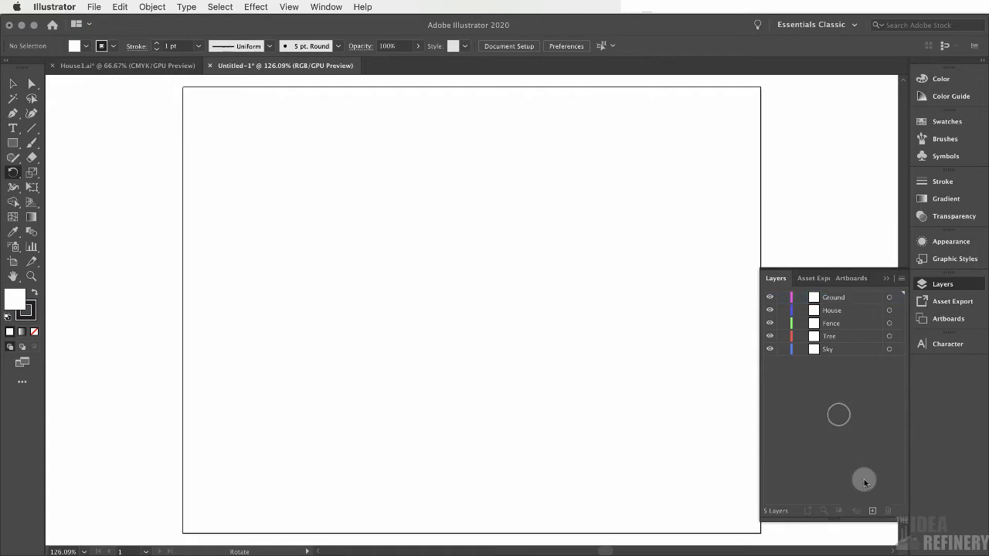
# Add two more layers named daisies and Letterbox at the top
pyautogui.click(873, 511)
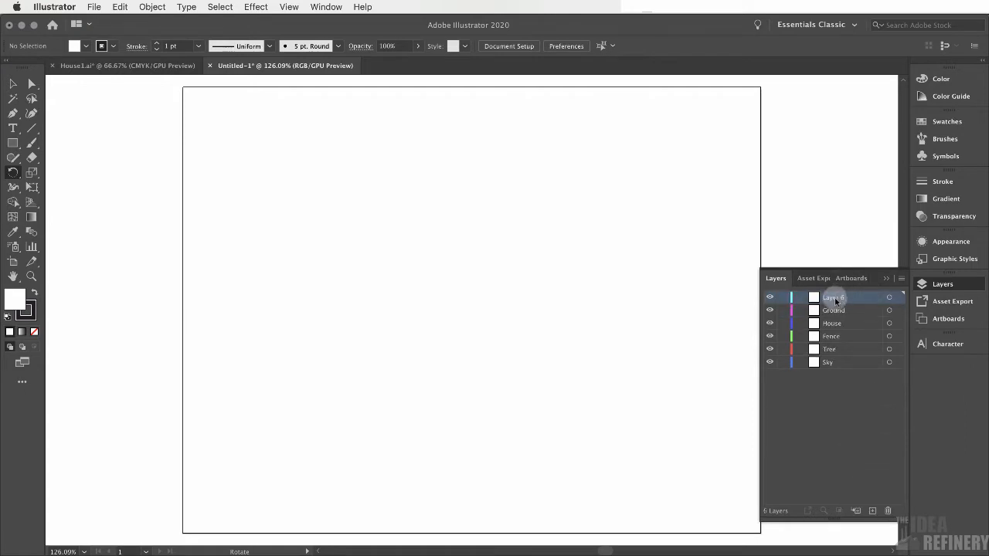
pyautogui.doubleClick(834, 297)
pyautogui.write('daisies')
pyautogui.press('Return')
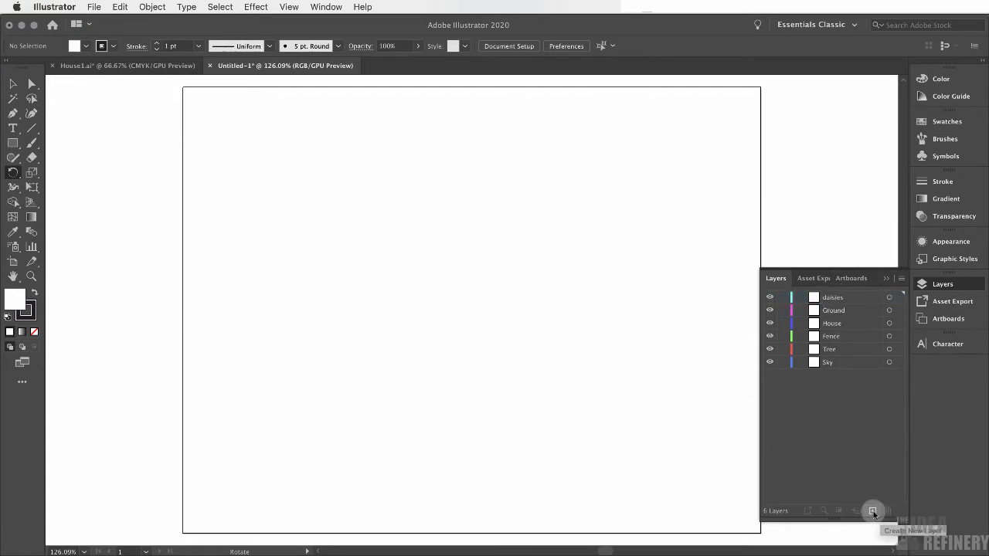
pyautogui.click(873, 511)
pyautogui.doubleClick(839, 297)
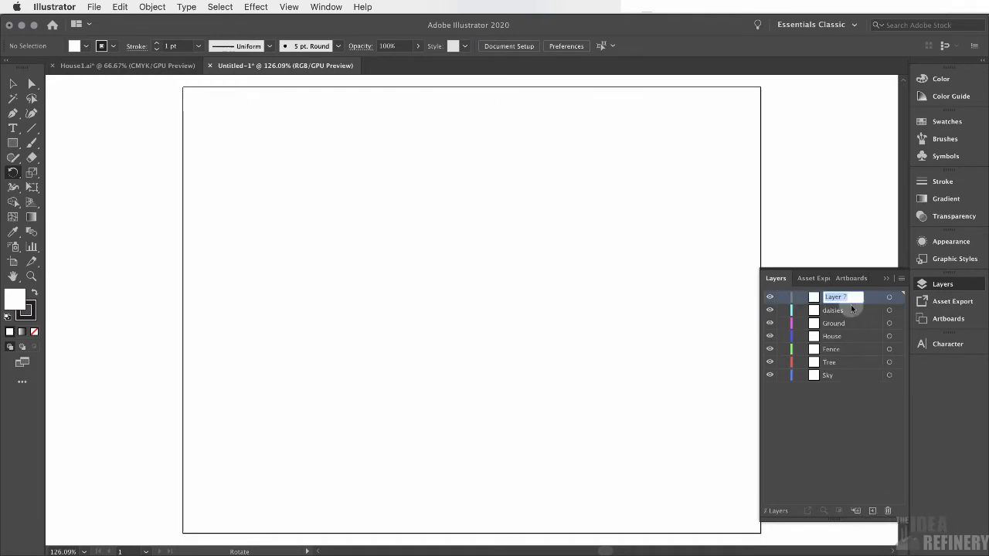
pyautogui.write('Letterbox')
pyautogui.press('Return')
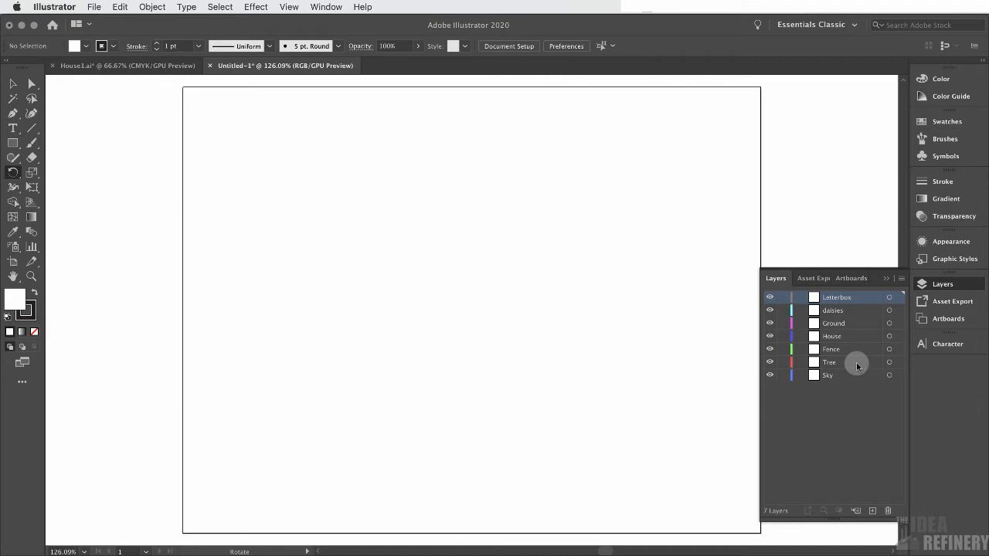
# Select the Sky layer and lock all the other layers from Letterbox down to Tree
pyautogui.click(145, 66)
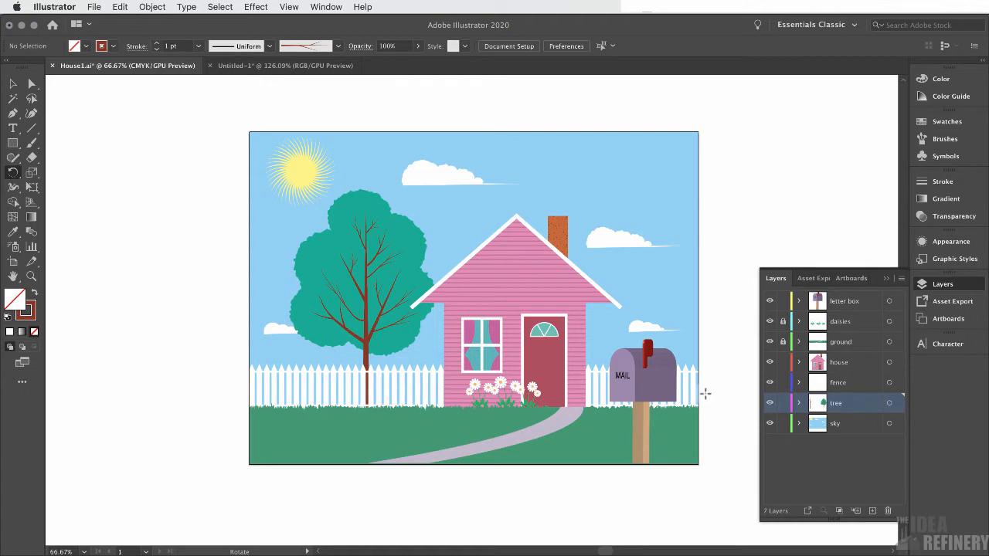
pyautogui.click(278, 65)
pyautogui.click(848, 375)
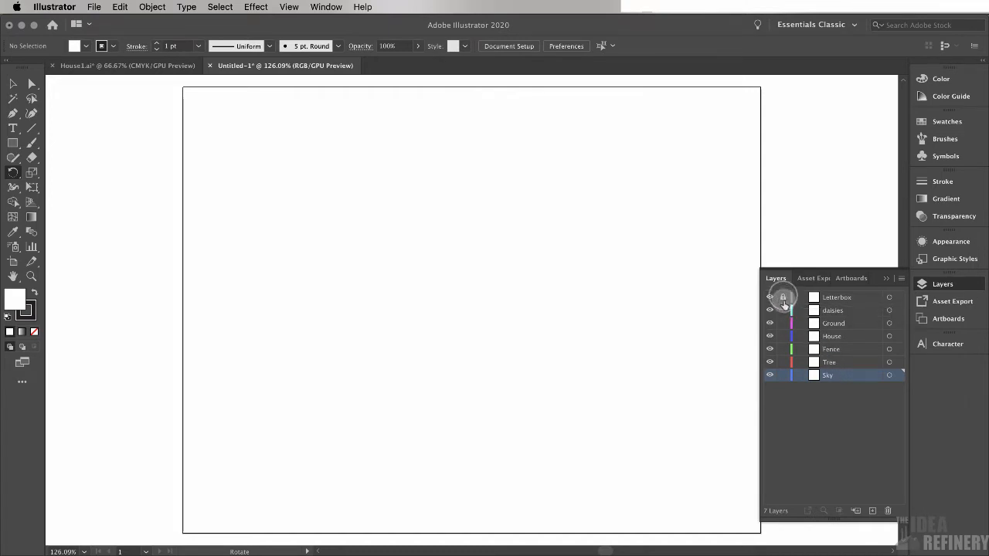
pyautogui.moveTo(783, 297); pyautogui.dragTo(784, 363)
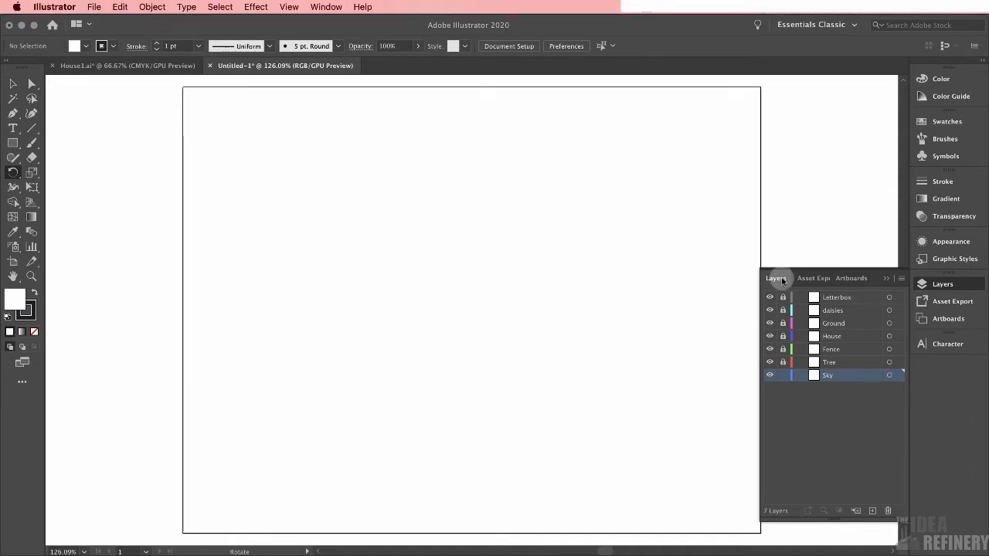
# Undock the Layers panel into a floating panel beside the artboard
pyautogui.moveTo(780, 280); pyautogui.dragTo(647, 182)
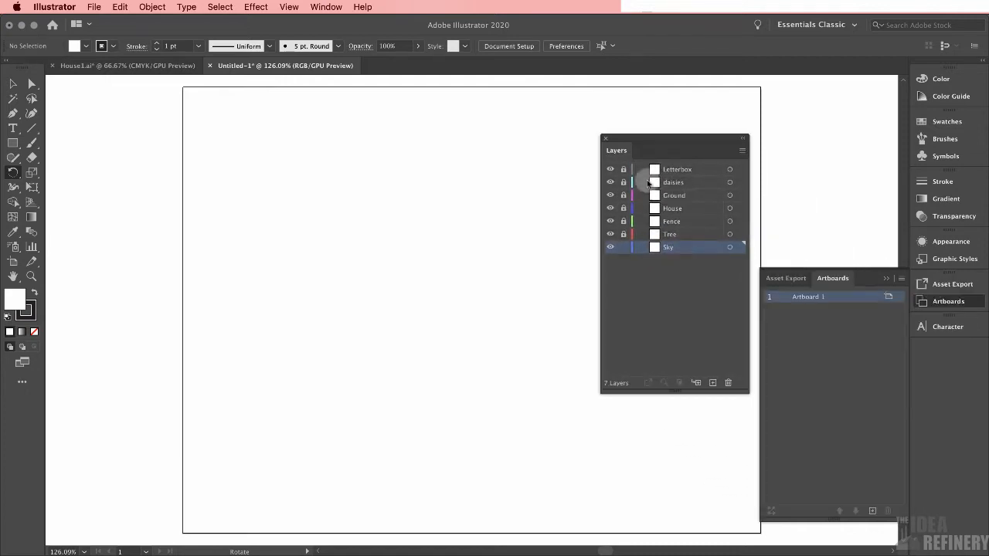
pyautogui.click(887, 280)
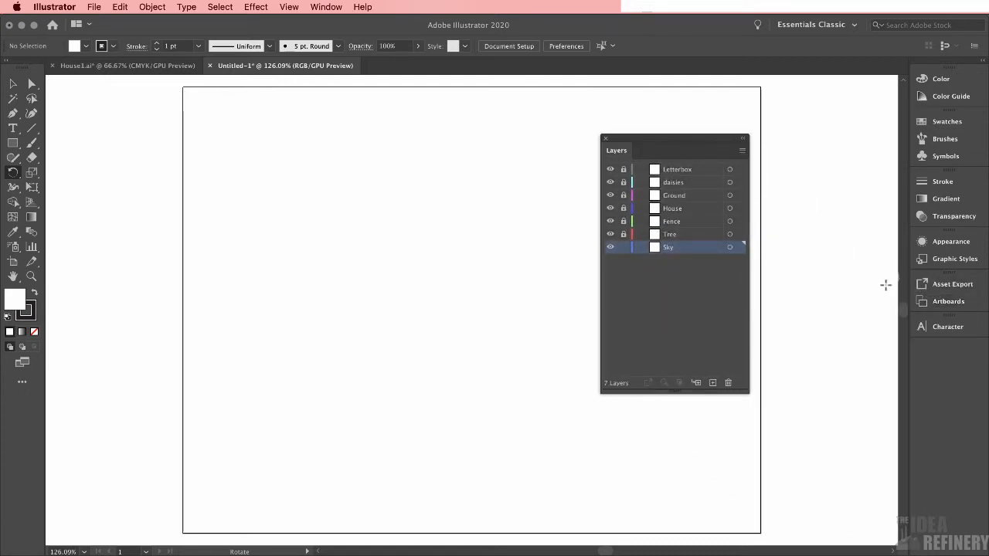
pyautogui.moveTo(702, 140); pyautogui.dragTo(869, 148)
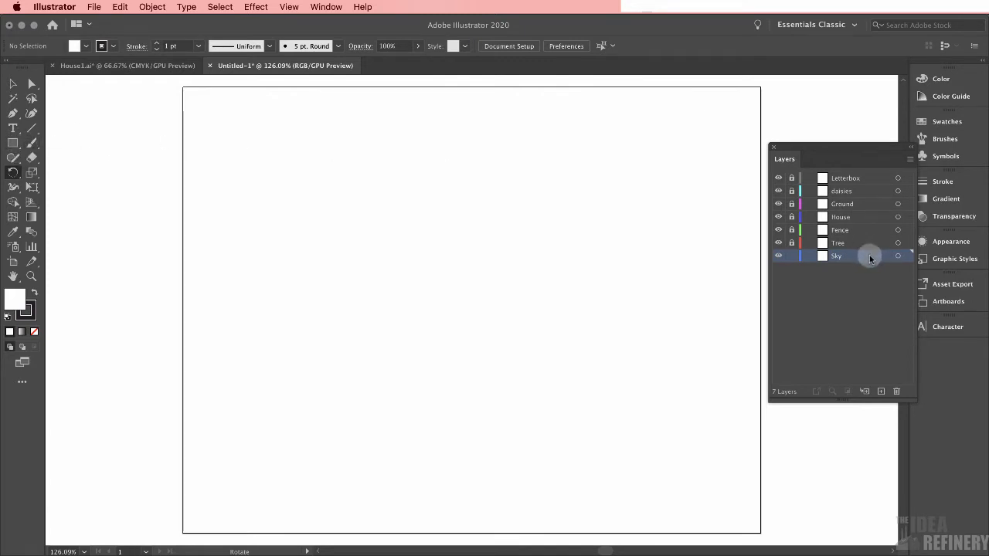
# Draw a rectangle covering the whole artboard on the Sky layer and fill it light blue 45B1FF
pyautogui.click(13, 143)
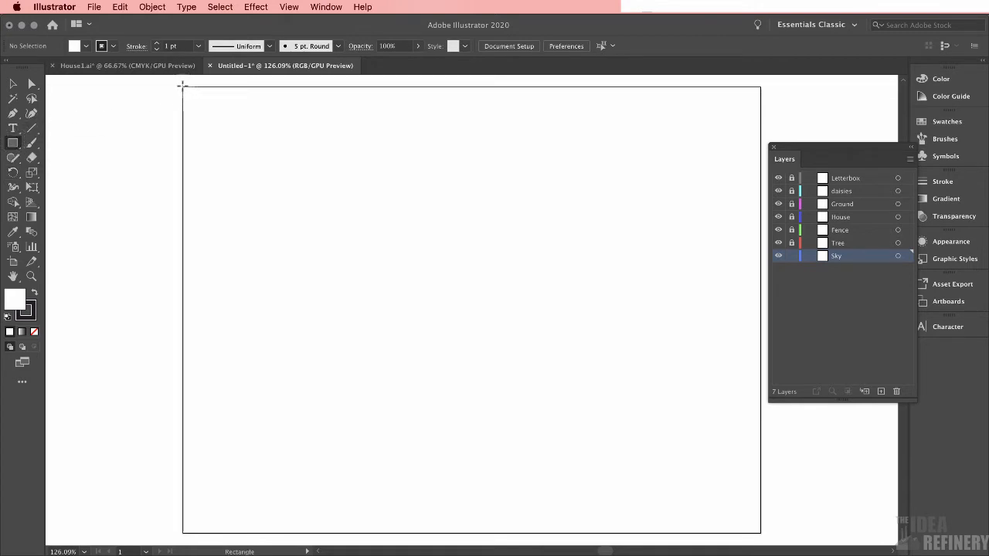
pyautogui.moveTo(184, 89); pyautogui.dragTo(761, 533)
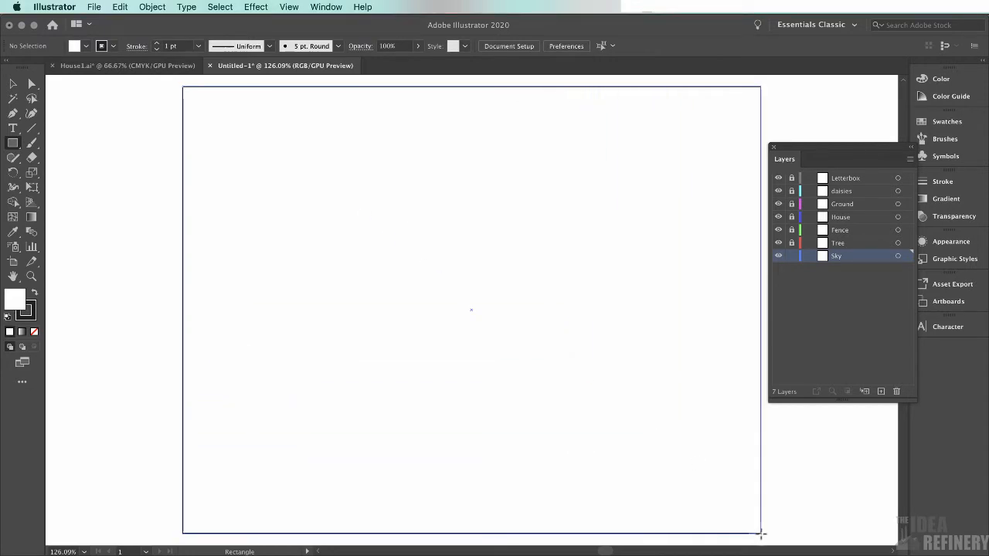
pyautogui.click(942, 79)
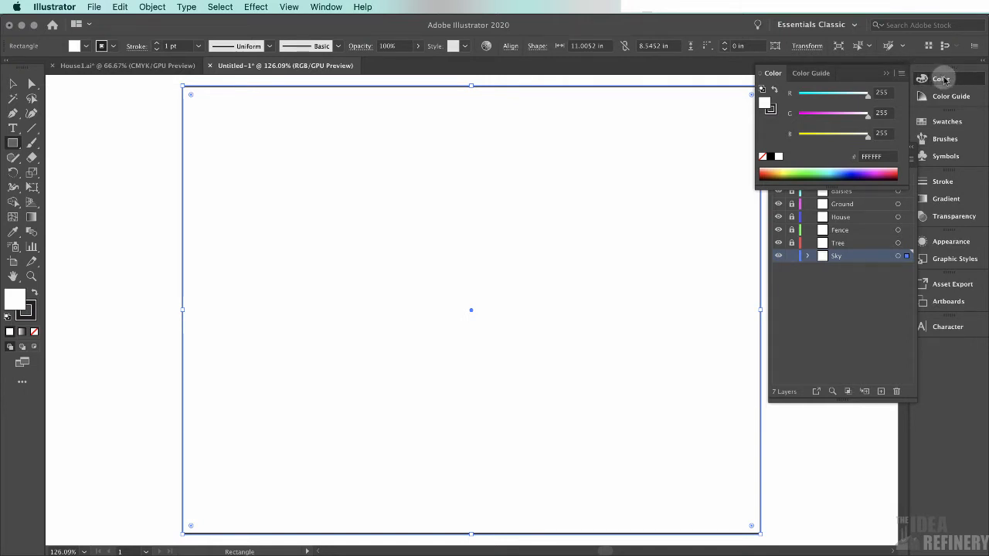
pyautogui.click(837, 169)
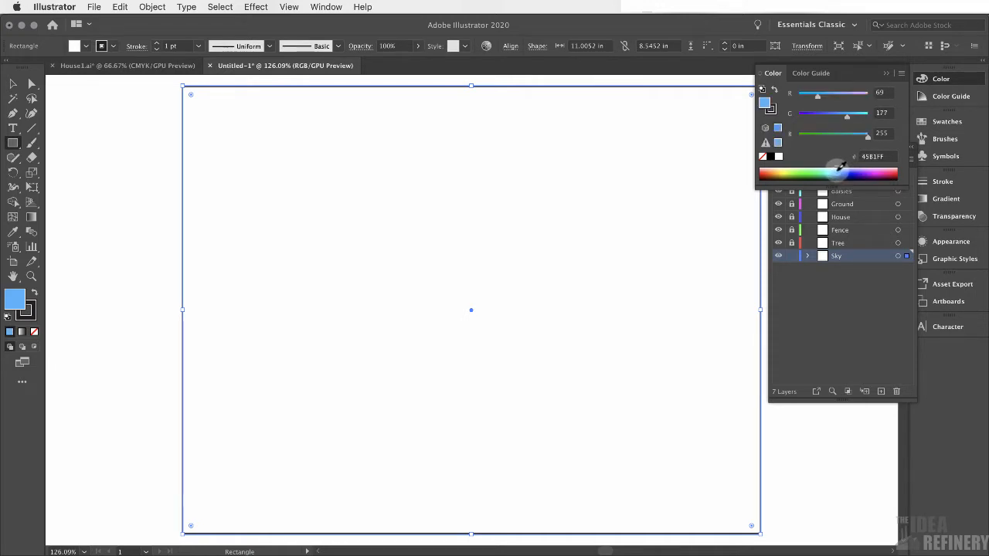
# Change the sky rectangle's fill to light blue 73C4FF and remove its stroke
pyautogui.click(841, 168)
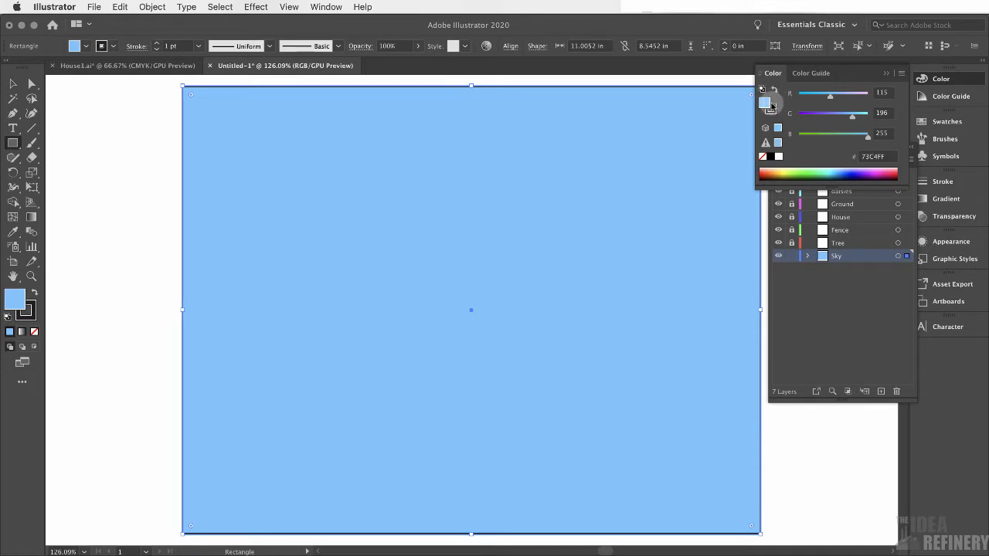
pyautogui.click(773, 108)
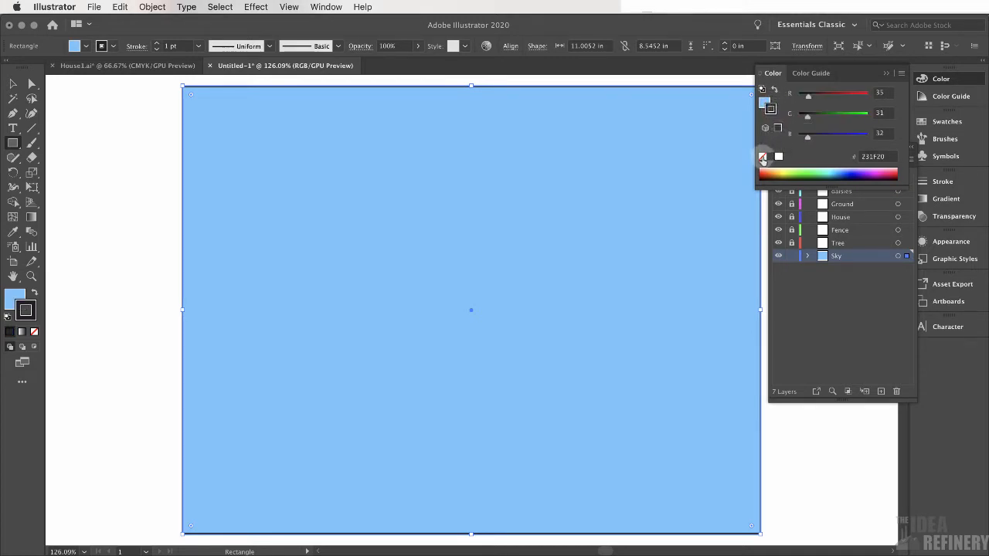
pyautogui.click(763, 158)
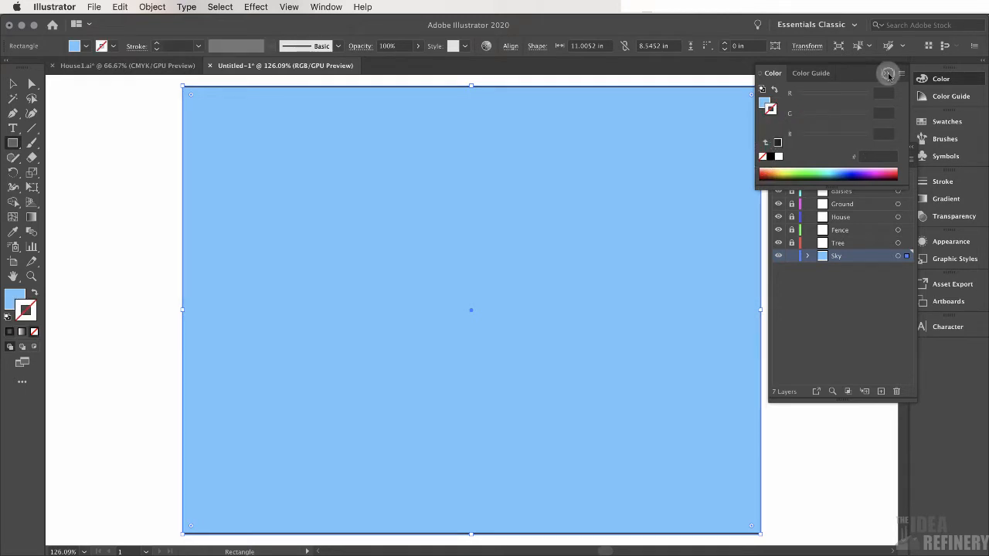
pyautogui.click(889, 74)
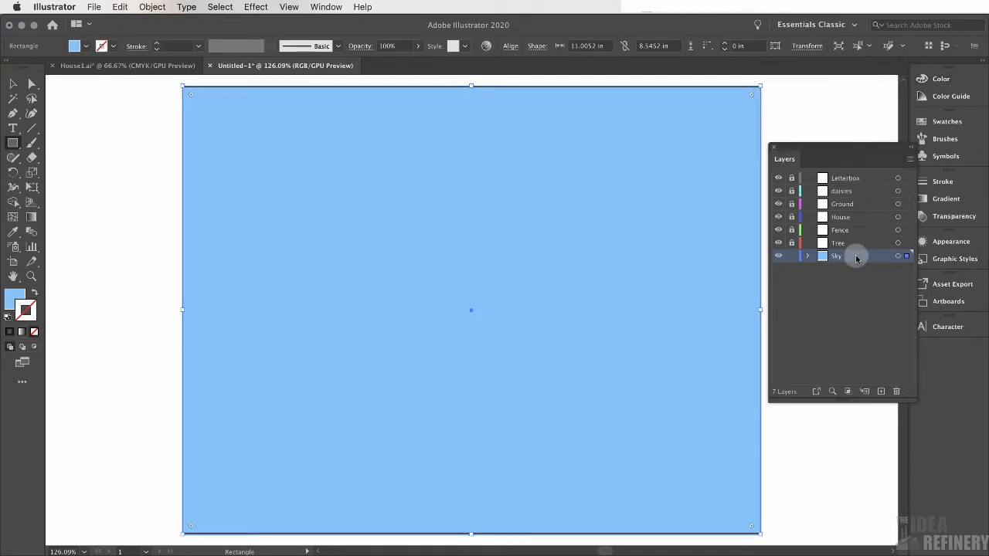
# Lock the Sky layer, unlock the Ground layer and make it the active layer
pyautogui.click(792, 258)
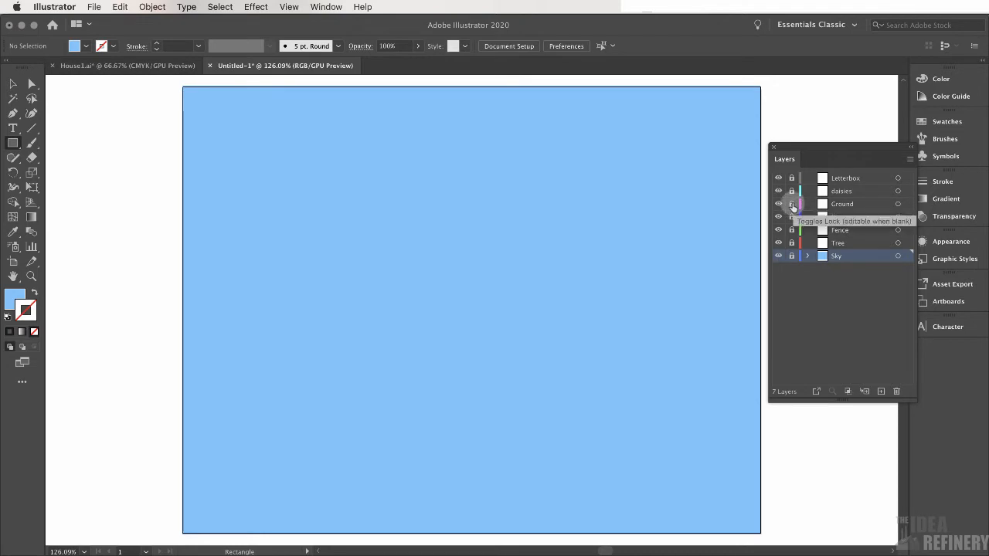
pyautogui.click(792, 204)
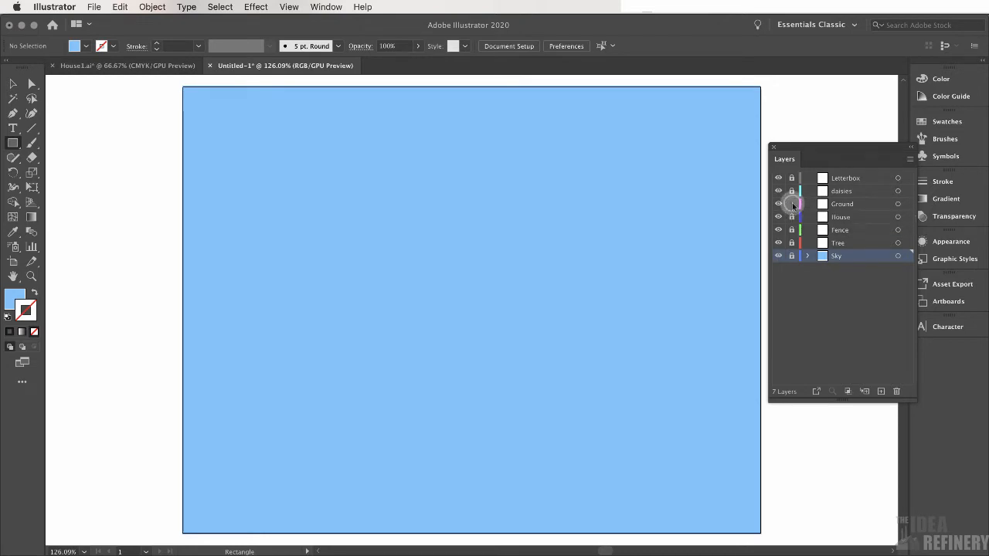
pyautogui.click(854, 205)
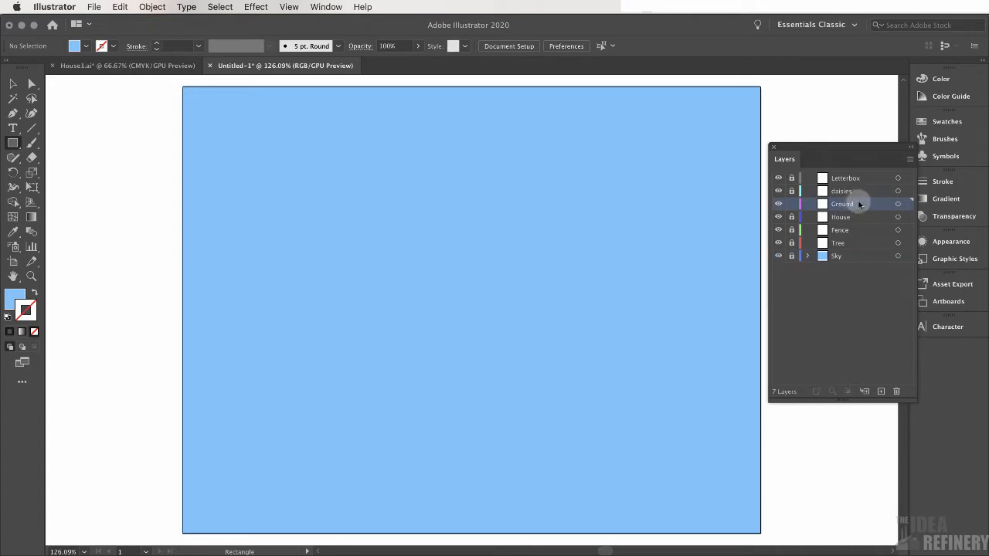
# Draw a green 1BA200 rectangle about 11 x 2.4 in across the bottom of the artboard on the Ground layer
pyautogui.click(15, 143)
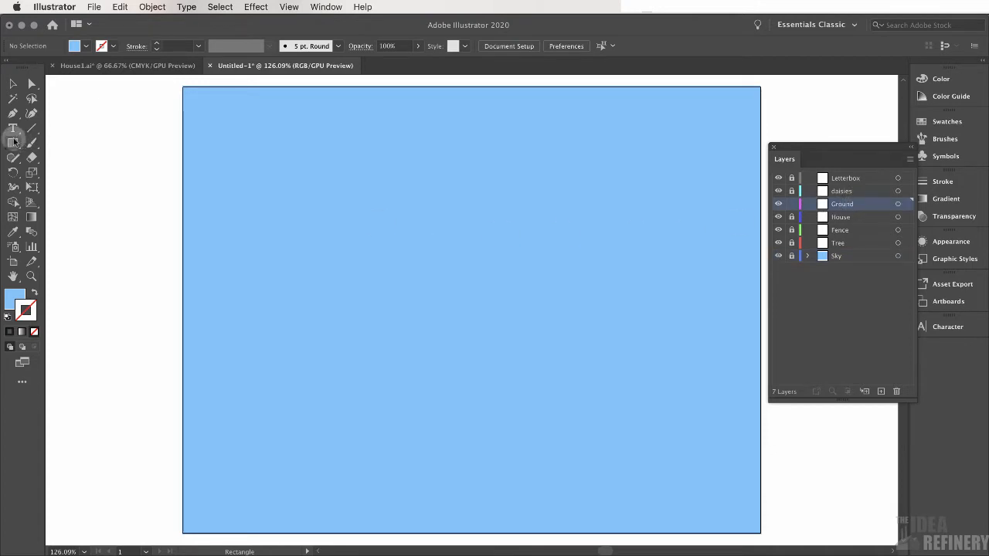
pyautogui.click(13, 143)
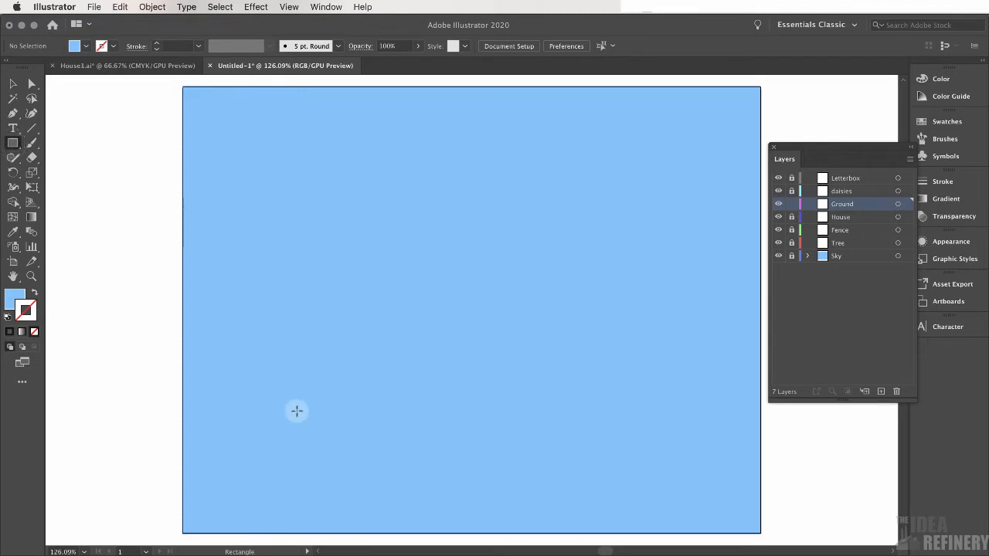
pyautogui.click(185, 439)
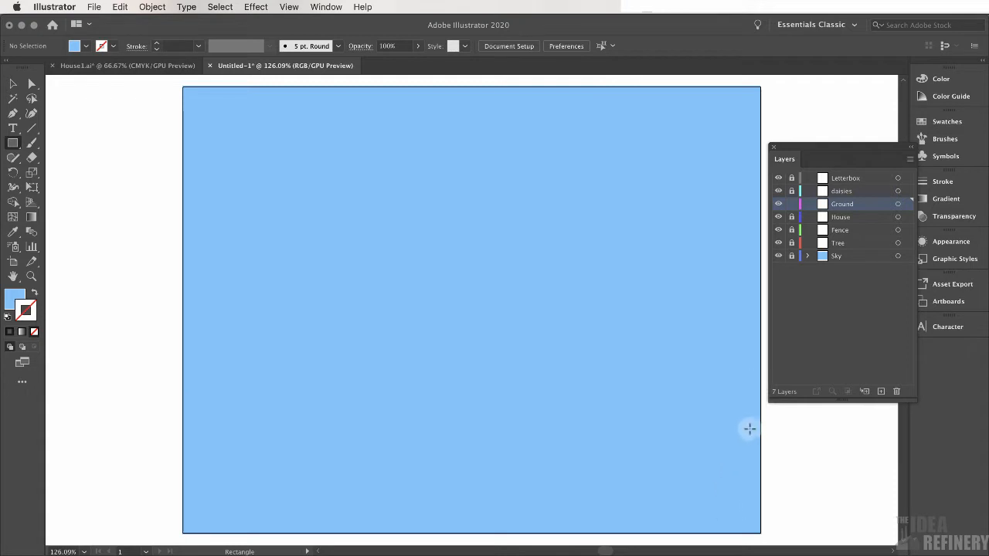
pyautogui.click(953, 79)
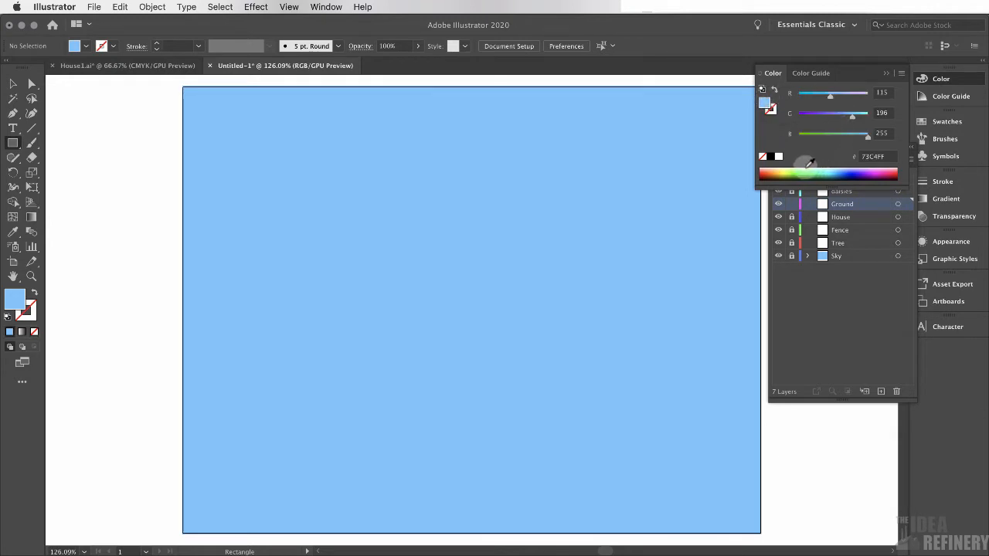
pyautogui.click(804, 170)
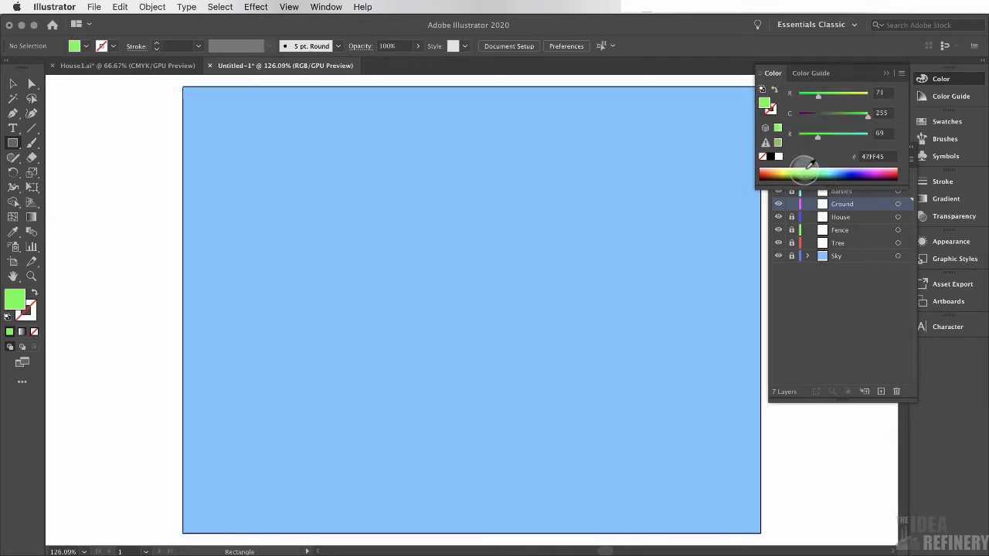
pyautogui.click(807, 173)
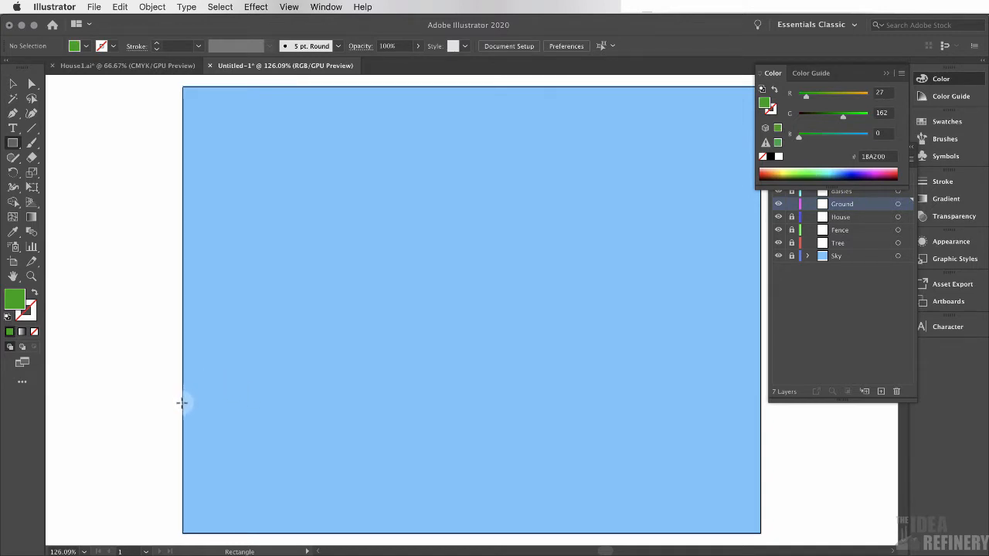
pyautogui.moveTo(182, 408); pyautogui.dragTo(761, 533)
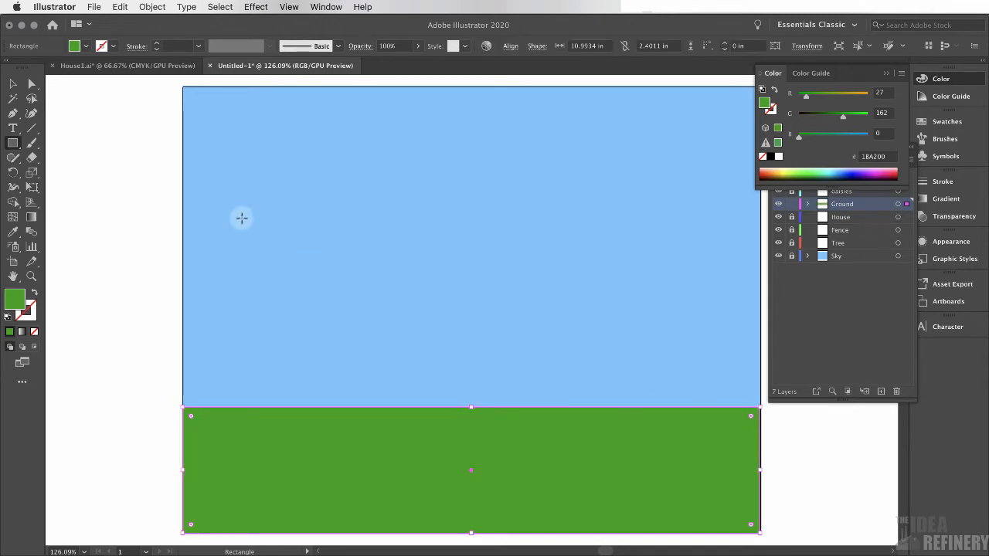
pyautogui.click(886, 72)
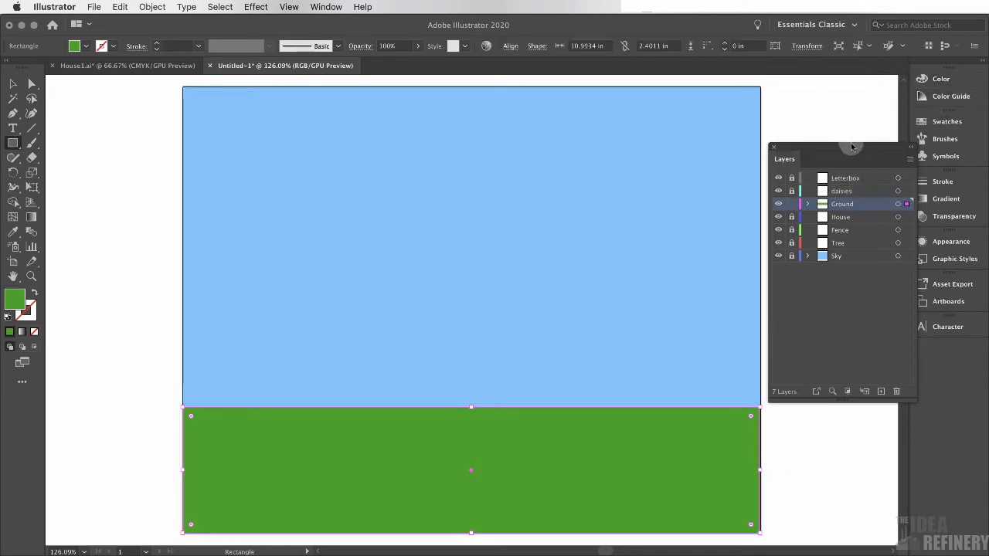
# Shift the Layers panel slightly left, lock the Ground layer and make House the active layer
pyautogui.moveTo(861, 154); pyautogui.dragTo(848, 154)
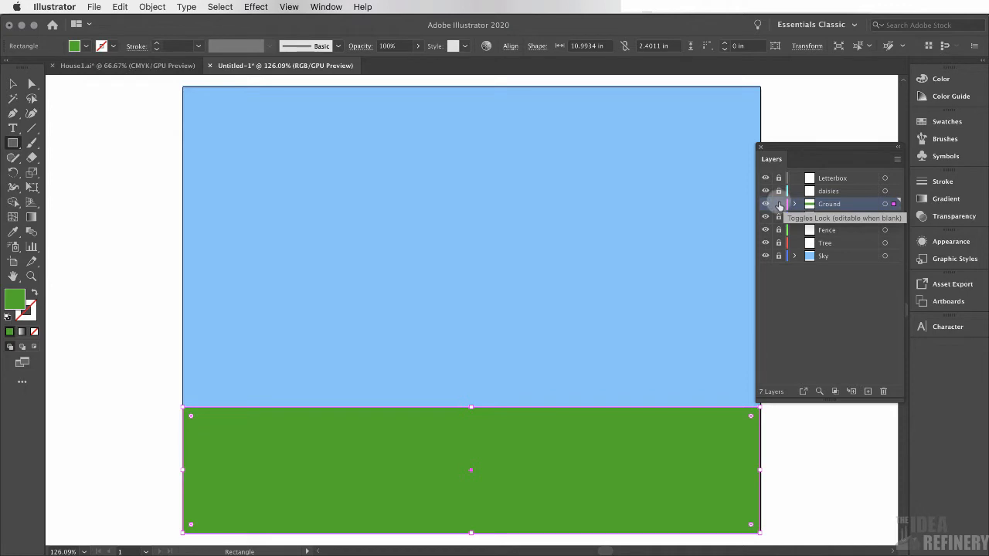
pyautogui.click(781, 204)
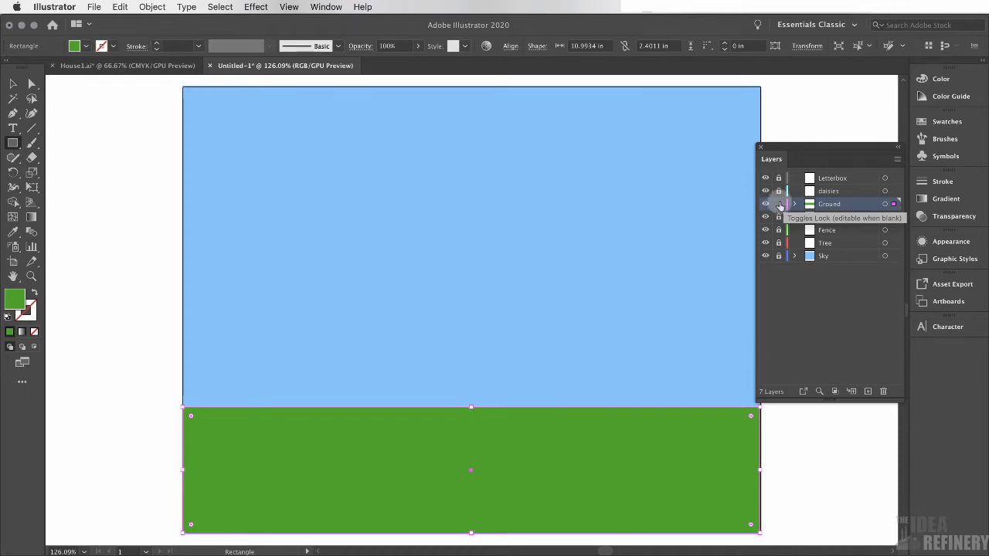
pyautogui.click(147, 66)
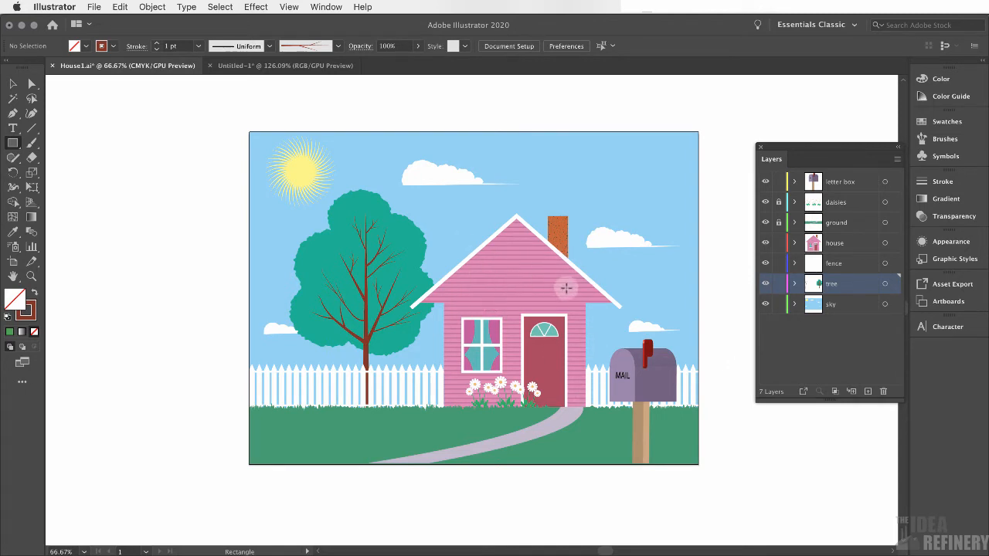
pyautogui.click(340, 65)
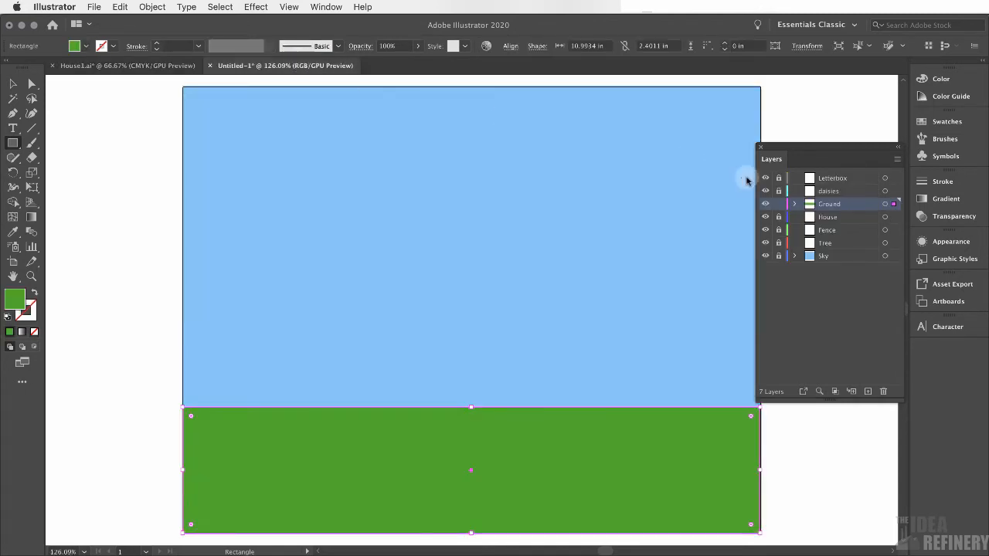
pyautogui.click(779, 205)
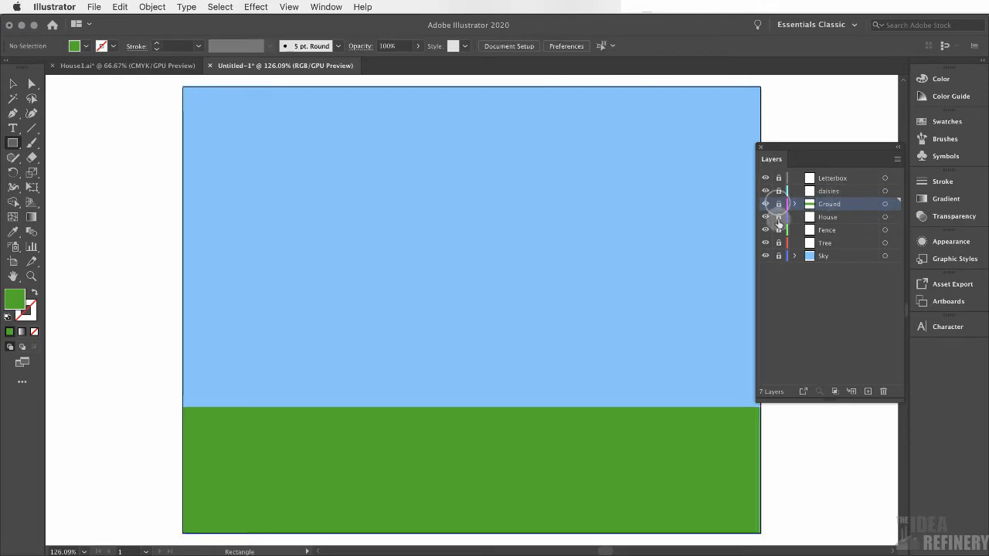
pyautogui.click(844, 218)
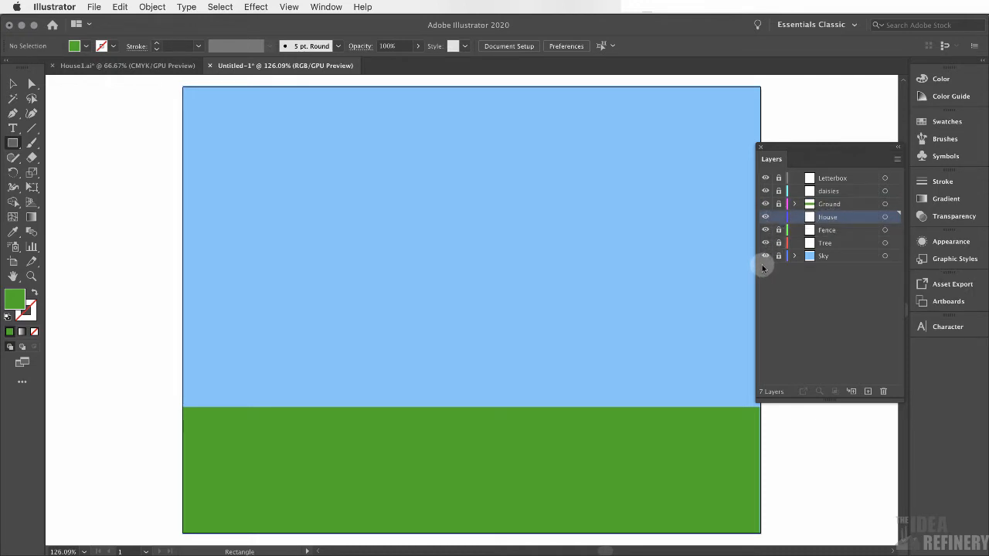
# Draw a pink FFB9FC rectangle about 3.8 x 3.1 in for the house body on the House layer
pyautogui.click(158, 66)
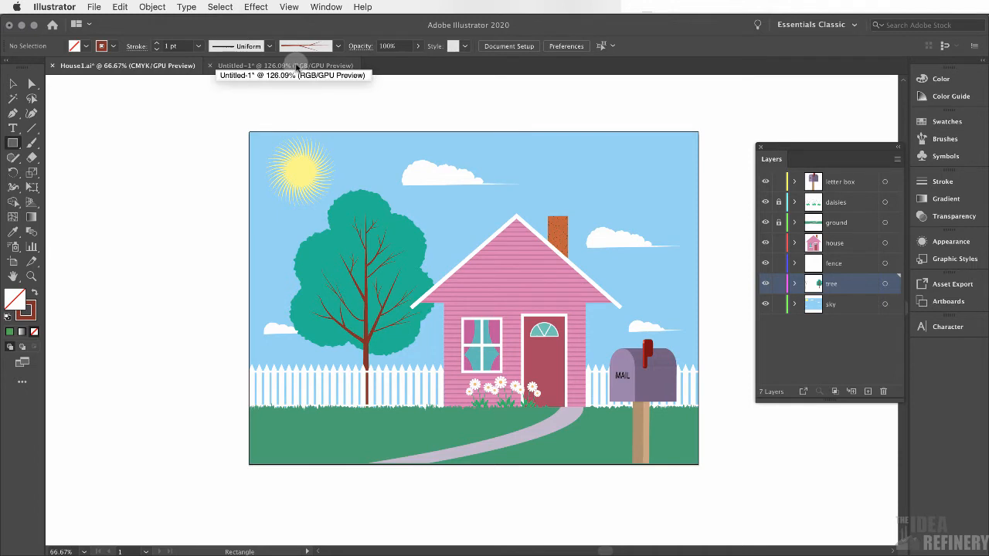
pyautogui.click(296, 66)
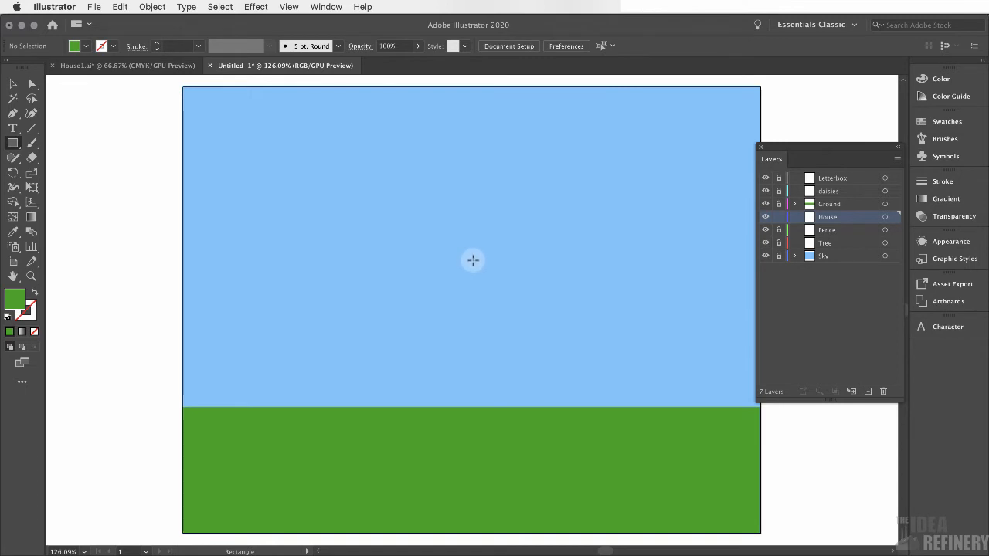
pyautogui.moveTo(475, 260)
pyautogui.mouseDown()
pyautogui.moveTo(537, 353)
pyautogui.moveTo(673, 422)
pyautogui.mouseUp()
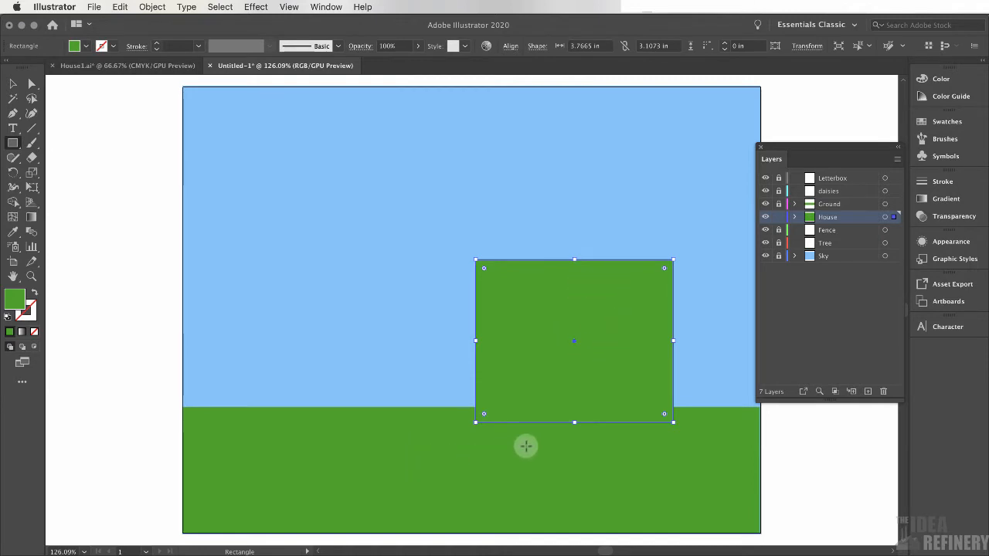
pyautogui.click(953, 78)
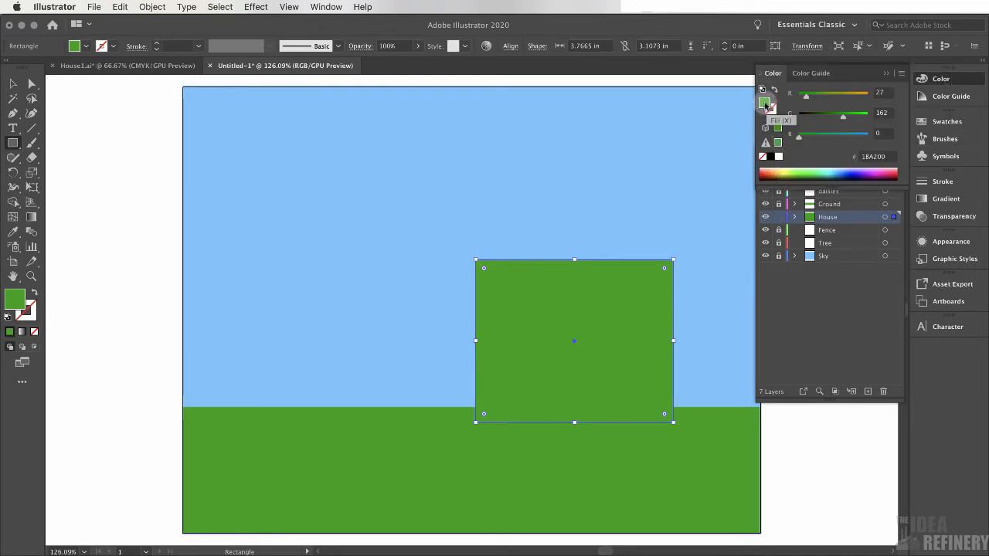
pyautogui.click(875, 171)
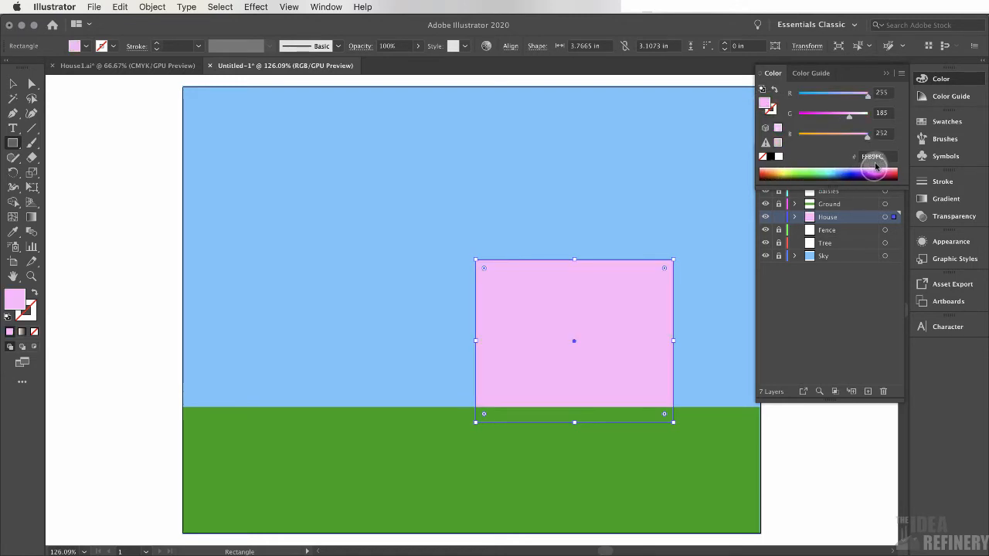
pyautogui.click(886, 73)
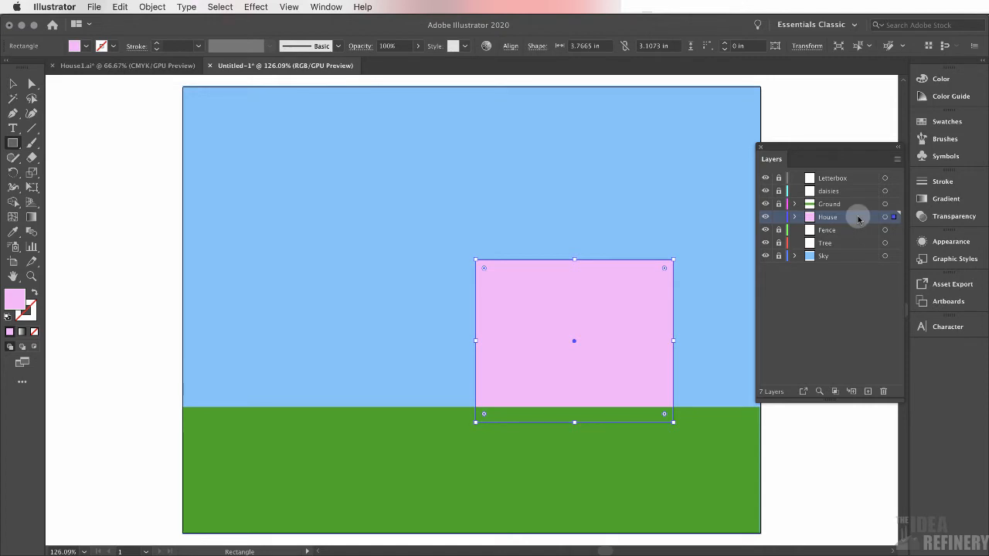
# Move the House layer above the Ground layer in the layer stack
pyautogui.moveTo(858, 219); pyautogui.dragTo(856, 216)
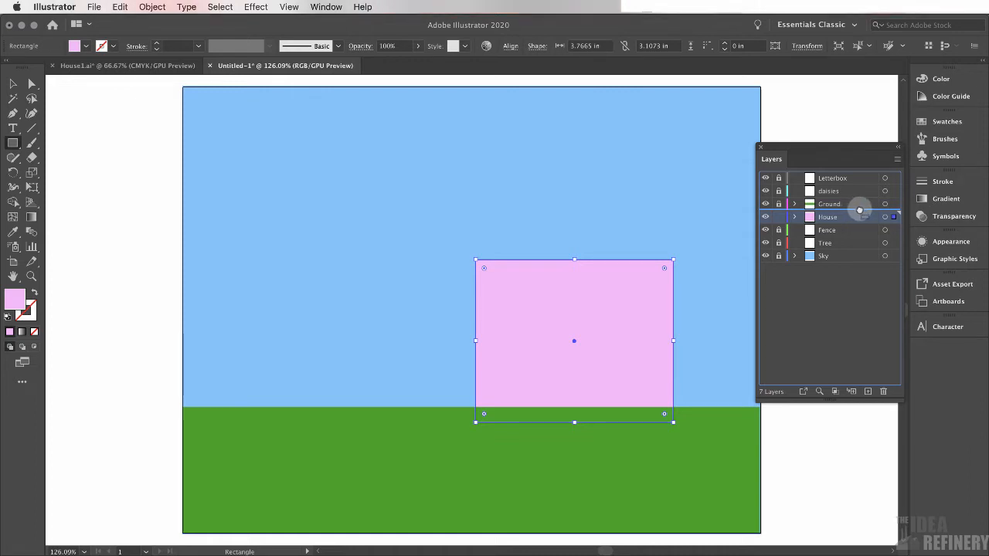
pyautogui.moveTo(859, 210)
pyautogui.mouseDown()
pyautogui.moveTo(859, 233)
pyautogui.moveTo(858, 200)
pyautogui.mouseUp()
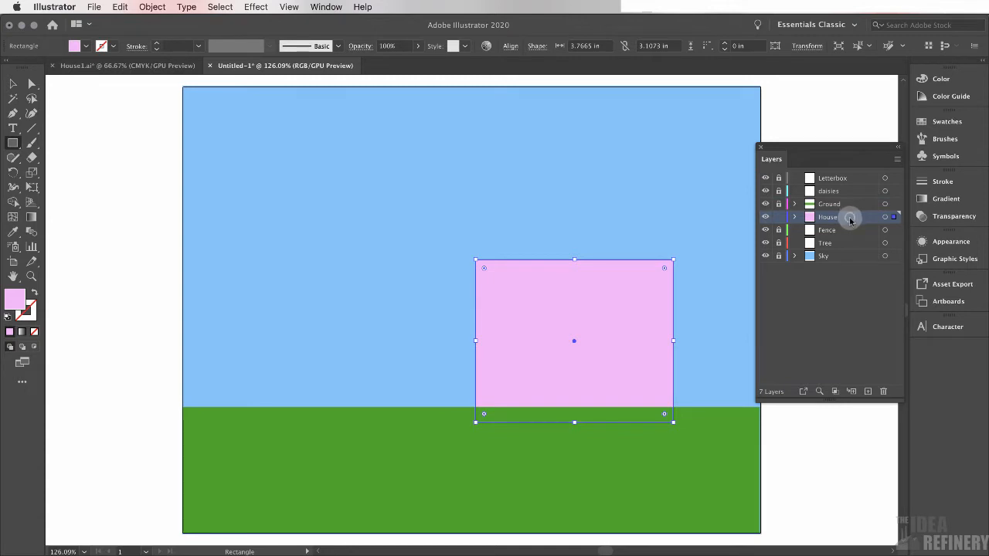
pyautogui.moveTo(850, 221); pyautogui.dragTo(850, 200)
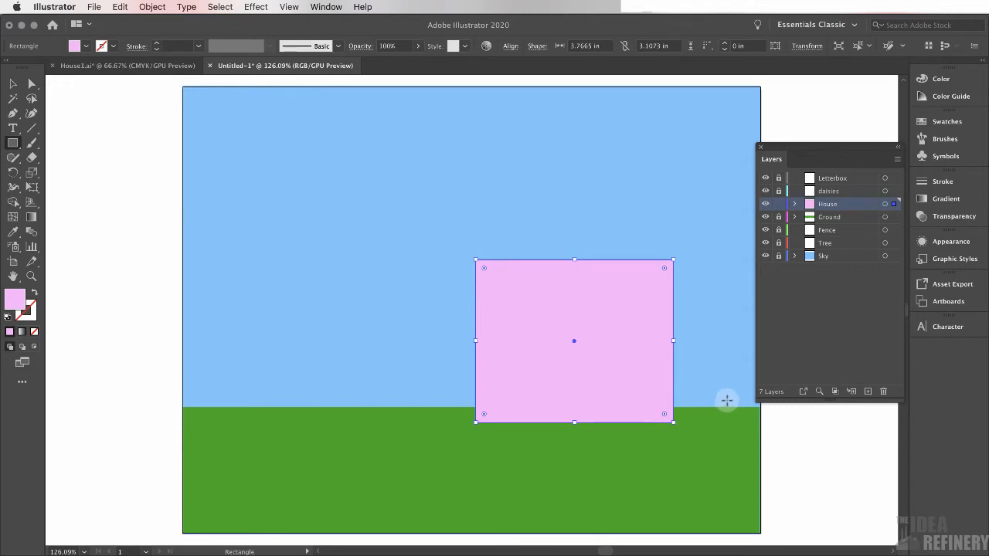
# Tear off the shape tools into a floating panel beside the toolbar
pyautogui.click(13, 144)
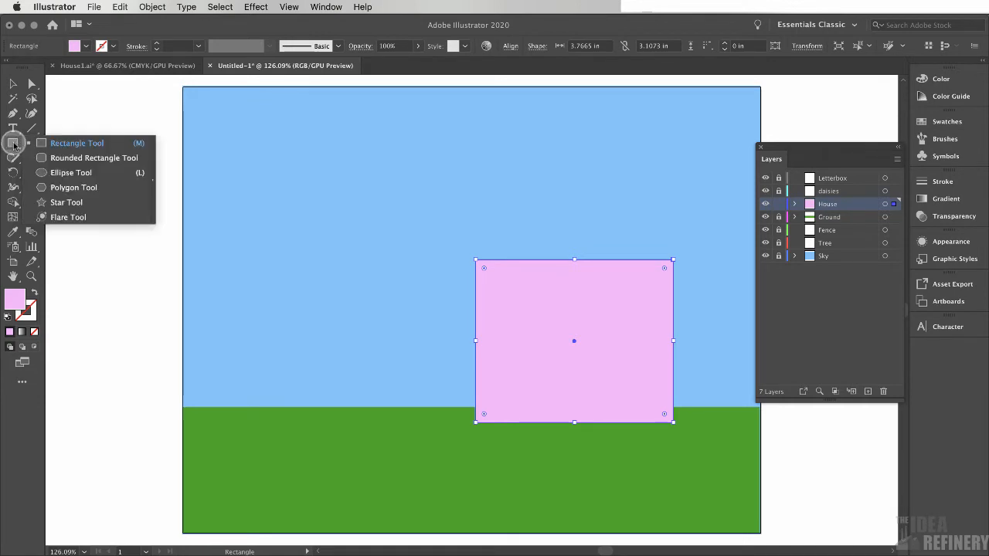
pyautogui.click(153, 184)
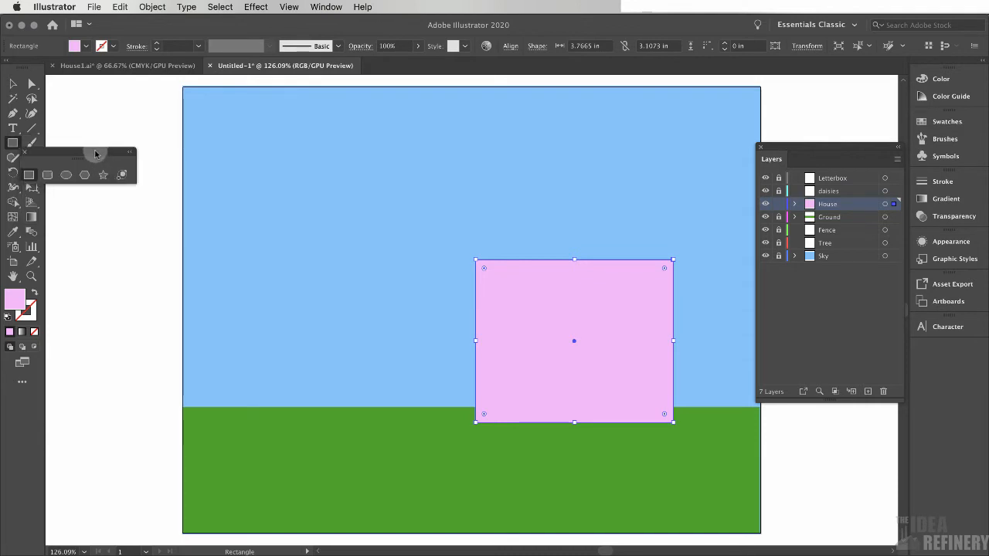
pyautogui.moveTo(119, 158); pyautogui.dragTo(128, 126)
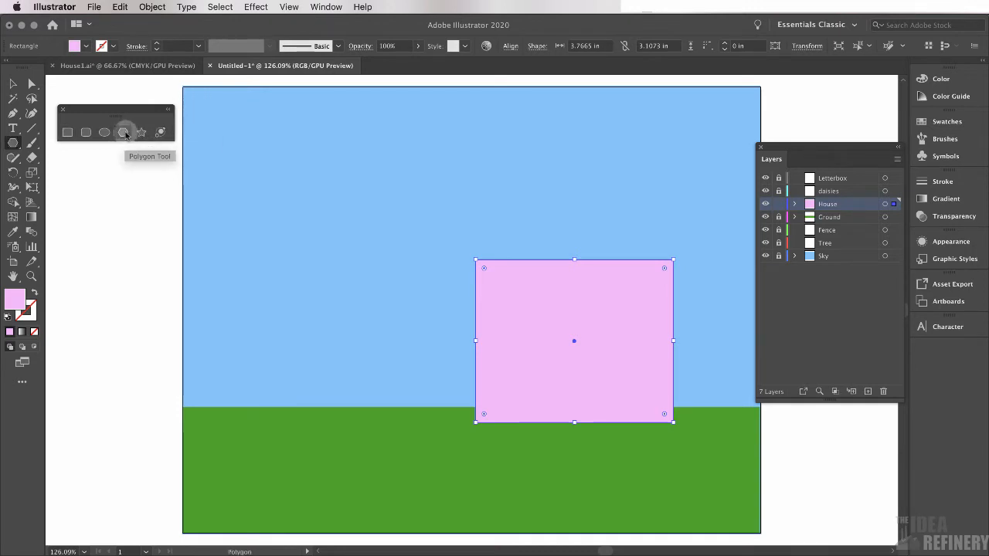
pyautogui.click(123, 132)
pyautogui.moveTo(294, 139); pyautogui.dragTo(312, 186)
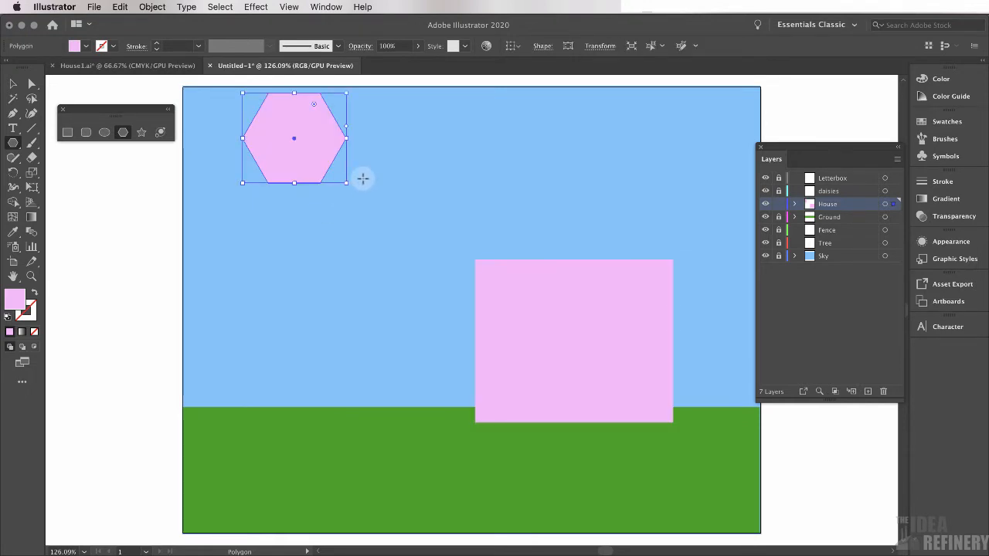
pyautogui.press('Delete')
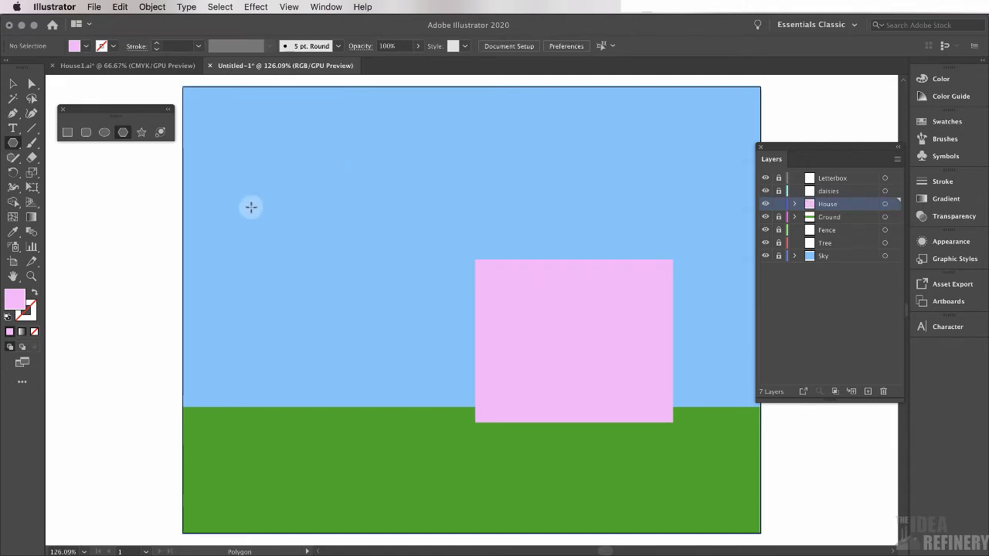
# Create a 3-sided polygon with a 0.9905 in radius as a triangle for the roof
pyautogui.click(126, 133)
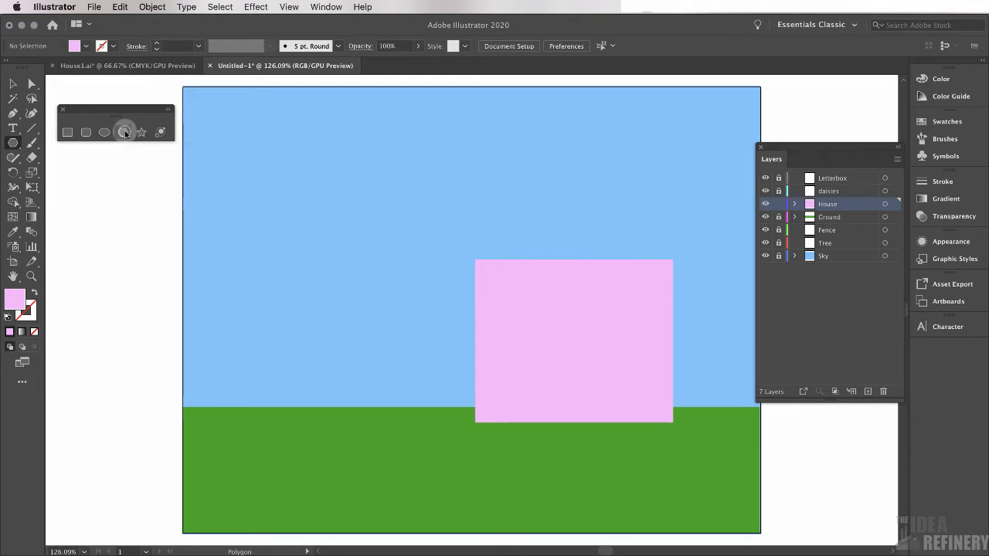
pyautogui.click(323, 160)
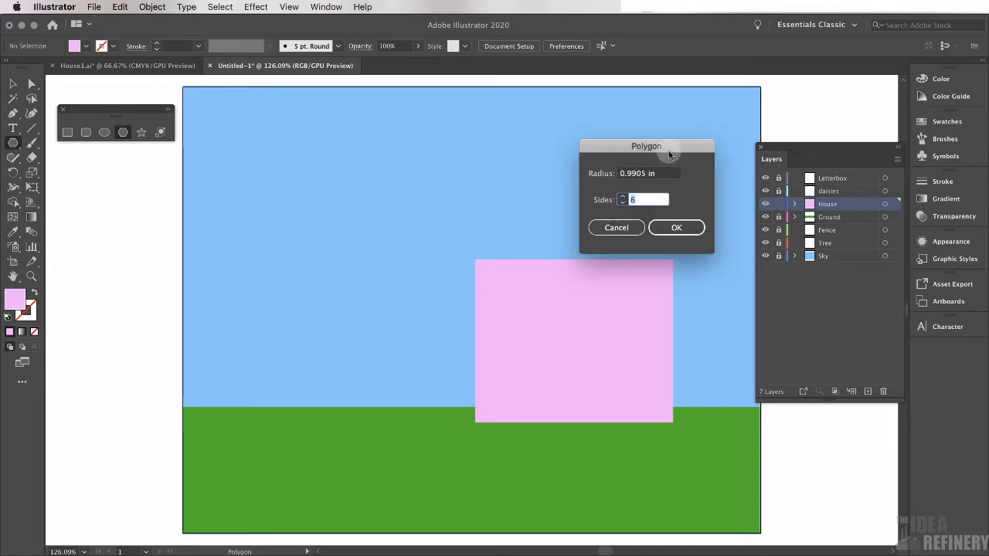
pyautogui.click(623, 202)
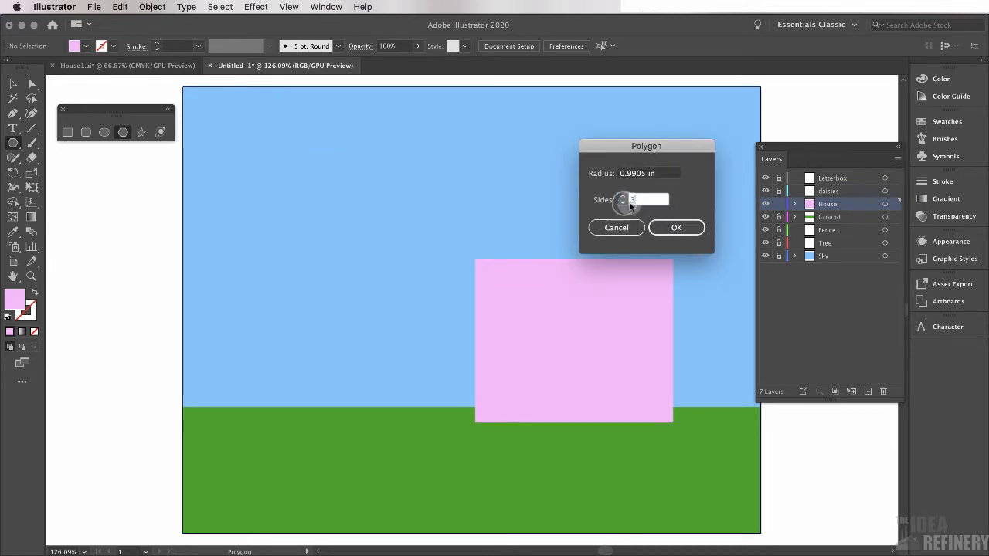
pyautogui.click(677, 226)
pyautogui.press('v')
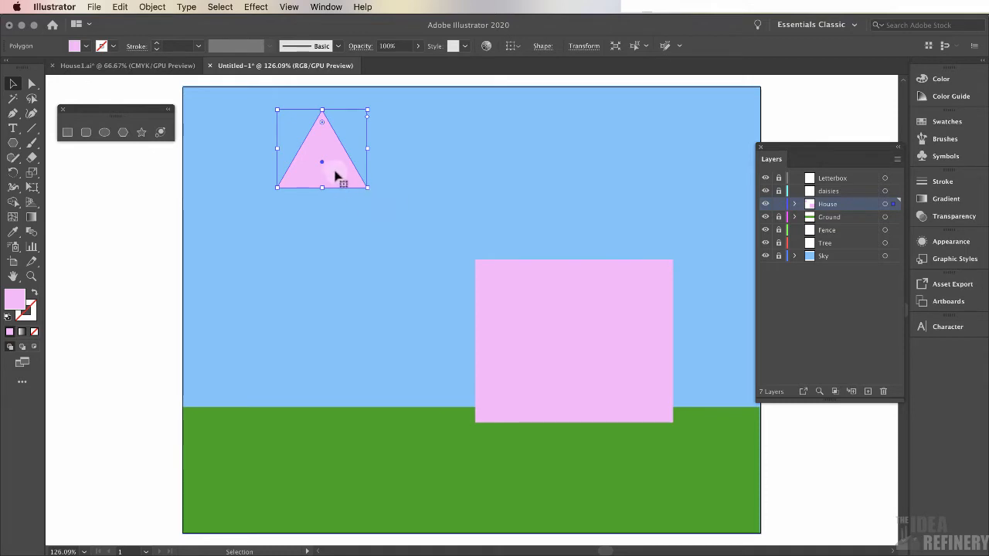
# Turn on Smart Guides and move the triangle so its base sits on the top edge of the house body
pyautogui.moveTo(337, 176); pyautogui.dragTo(588, 232)
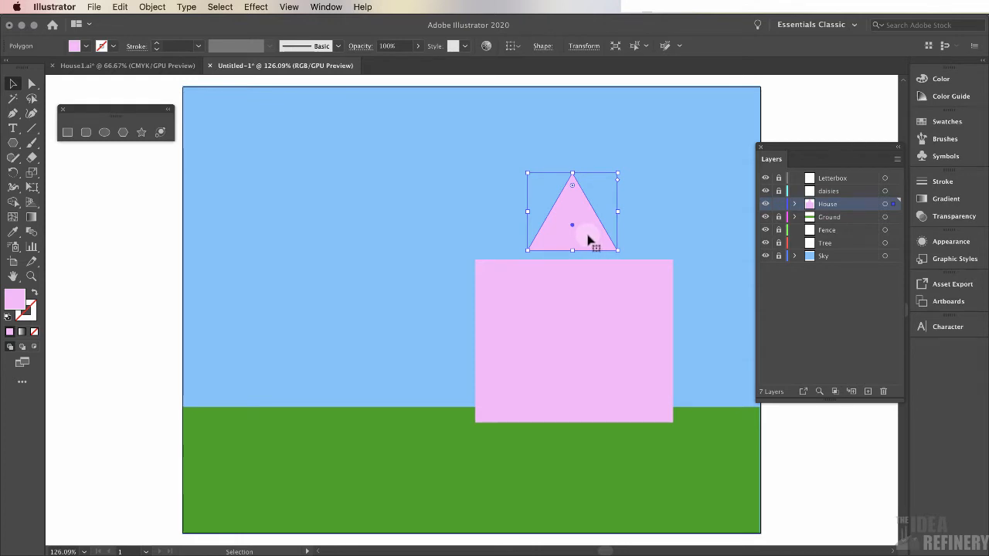
pyautogui.click(288, 7)
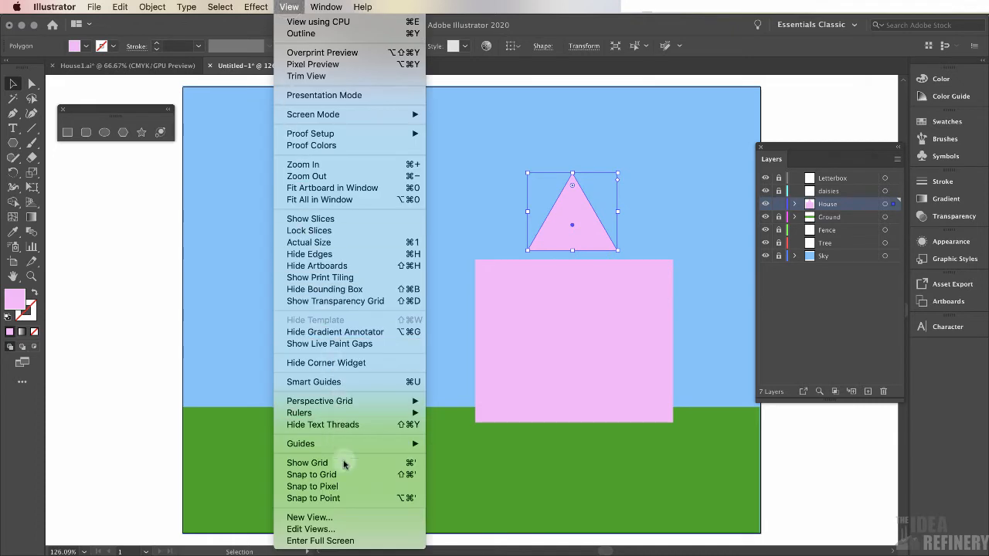
pyautogui.click(325, 382)
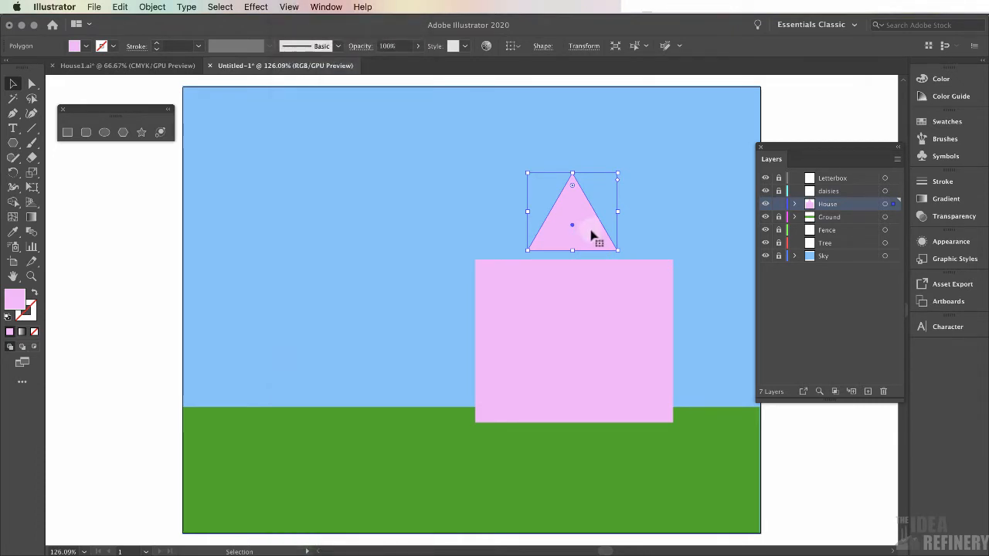
pyautogui.moveTo(595, 235)
pyautogui.mouseDown()
pyautogui.moveTo(548, 235)
pyautogui.moveTo(546, 223)
pyautogui.moveTo(638, 209)
pyautogui.moveTo(646, 186)
pyautogui.moveTo(647, 216)
pyautogui.moveTo(542, 229)
pyautogui.moveTo(650, 233)
pyautogui.moveTo(618, 227)
pyautogui.moveTo(596, 236)
pyautogui.mouseUp()
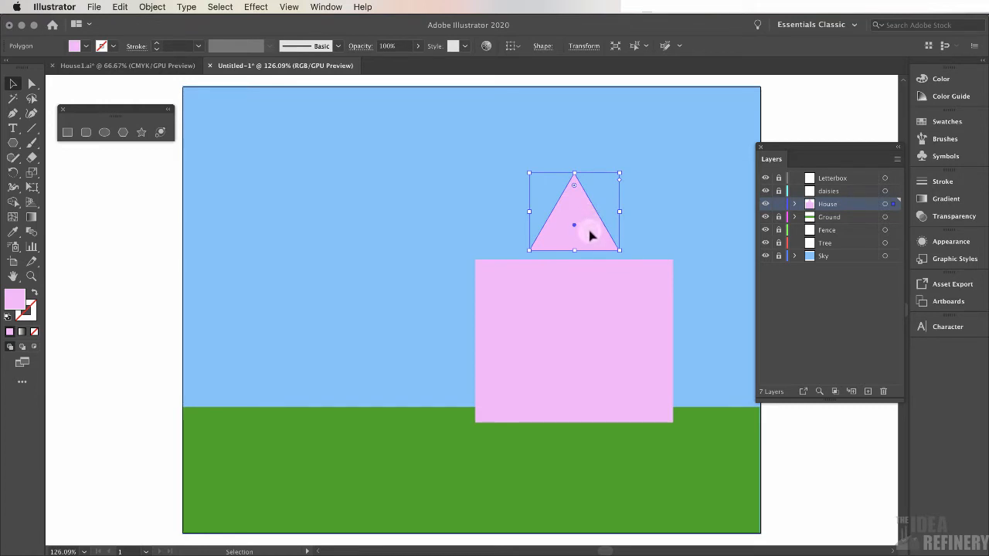
pyautogui.moveTo(589, 232); pyautogui.dragTo(592, 244)
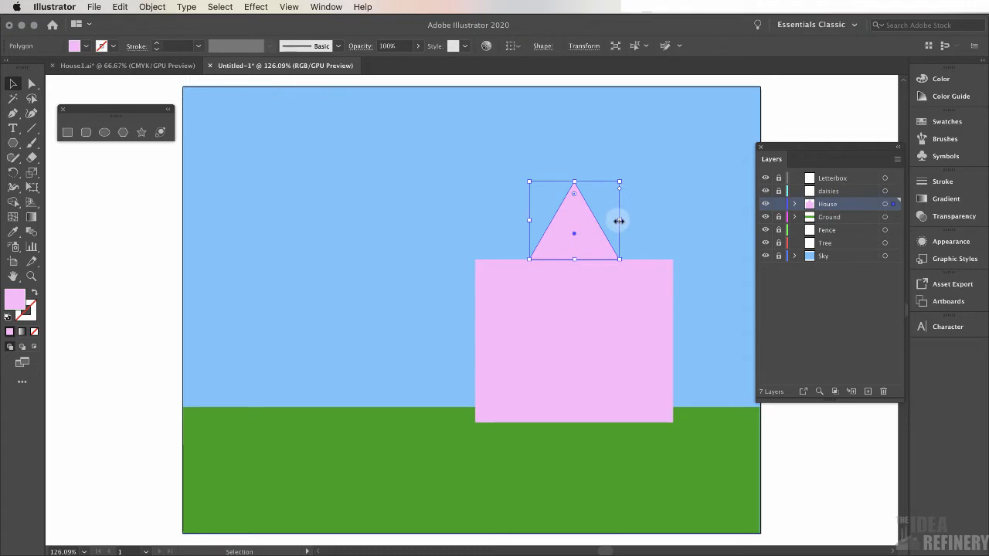
pyautogui.moveTo(620, 222); pyautogui.dragTo(639, 222)
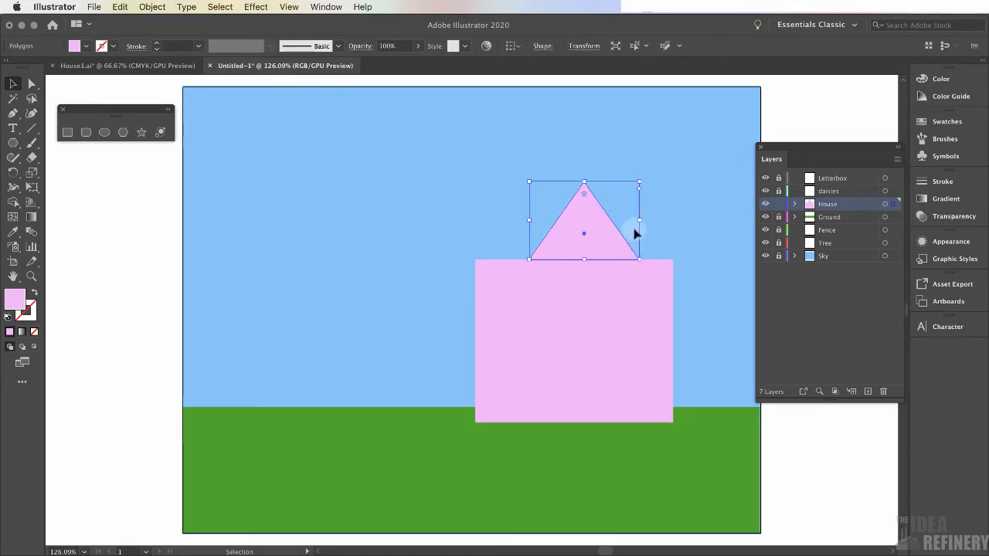
pyautogui.press('a')
pyautogui.hotkey('ctrl', 'z')
# Widen the triangle symmetrically to about 5 in so the roof overhangs both sides of the house body
pyautogui.press('v')
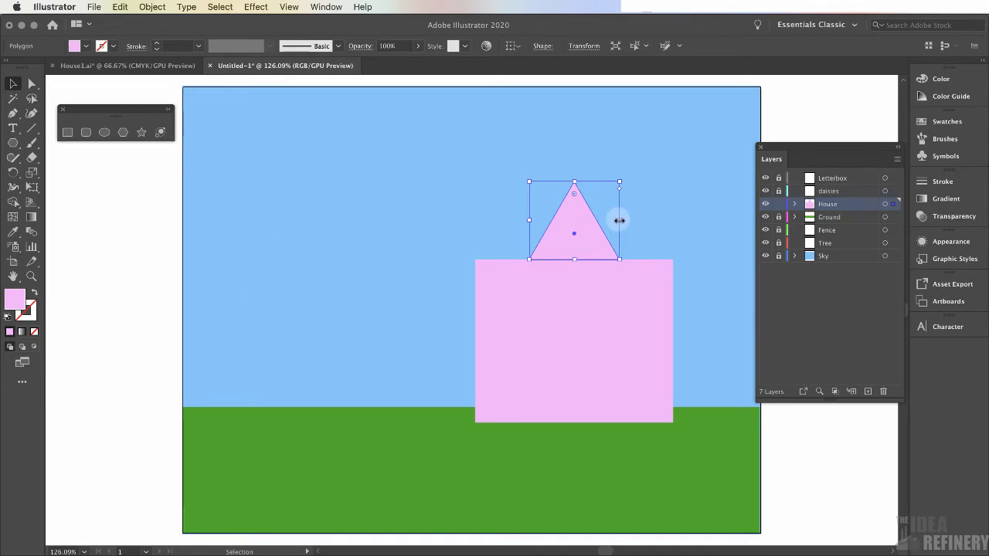
pyautogui.moveTo(619, 220); pyautogui.dragTo(705, 214)
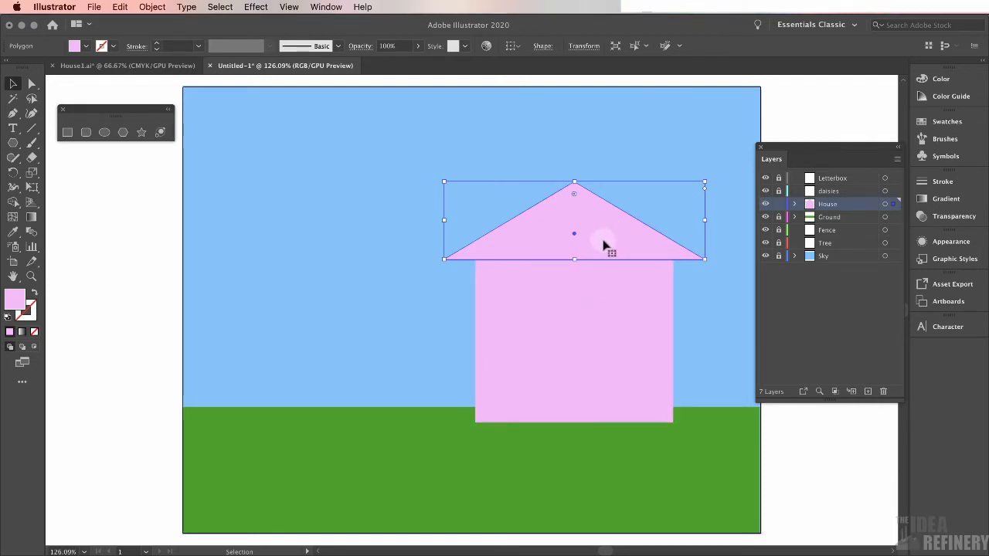
# Select the roof and house body together and merge them into one shape with the Shape Builder tool
pyautogui.keyDown('shift'); pyautogui.click(596, 309); pyautogui.keyUp('shift')
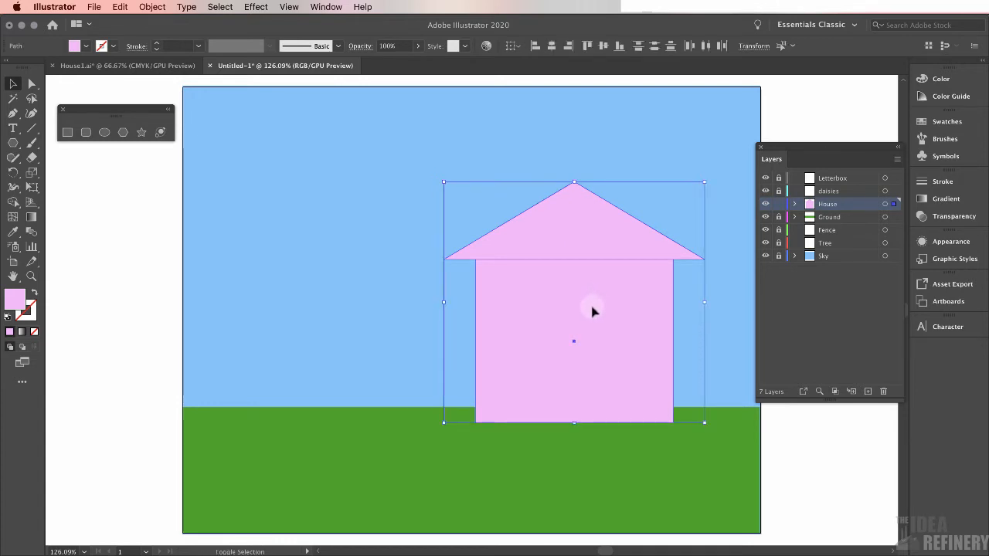
pyautogui.click(14, 204)
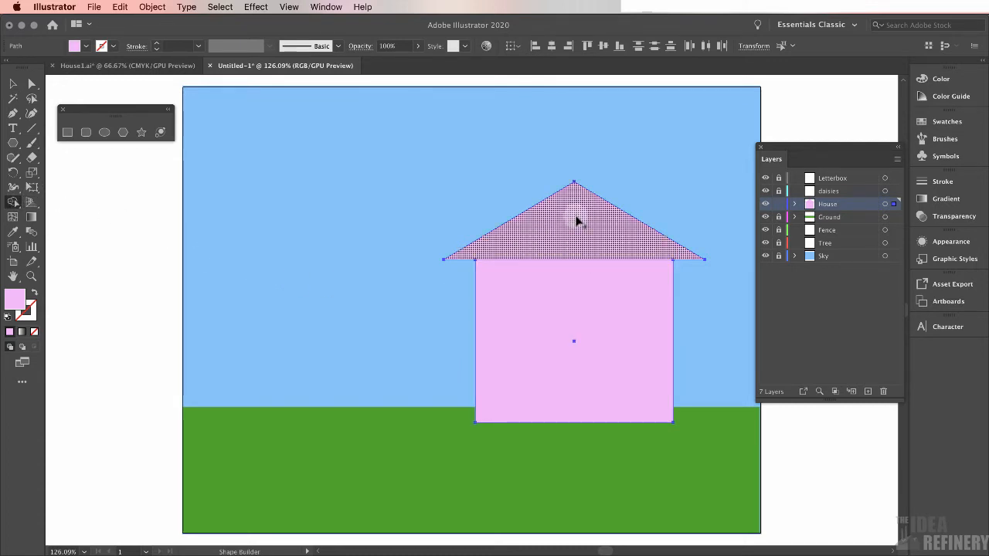
pyautogui.moveTo(575, 221); pyautogui.dragTo(576, 302)
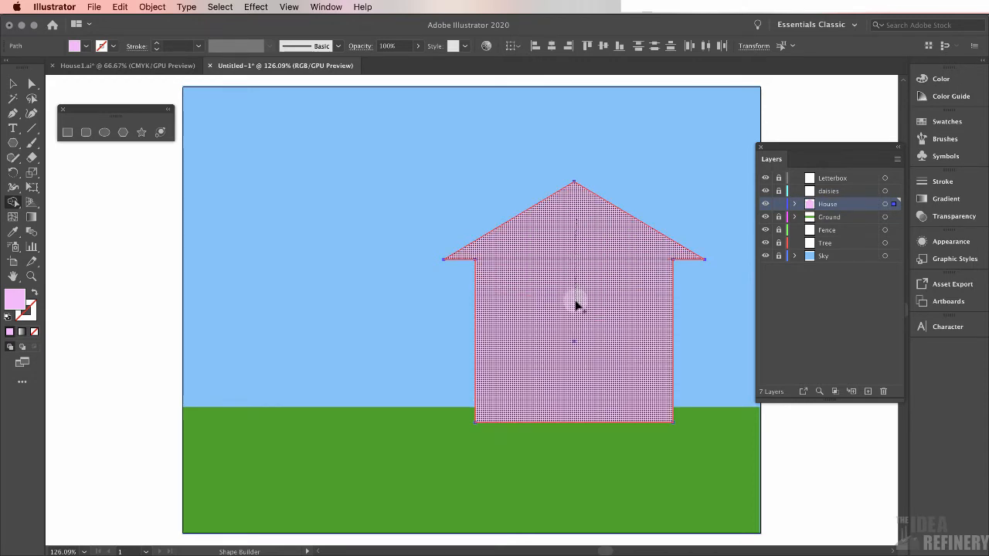
pyautogui.moveTo(575, 306); pyautogui.dragTo(574, 307)
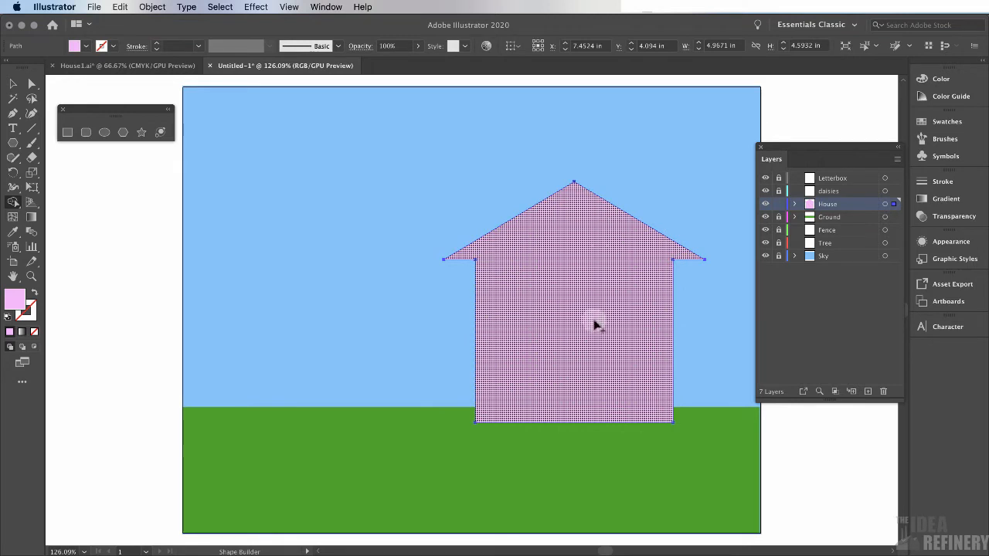
pyautogui.press('v')
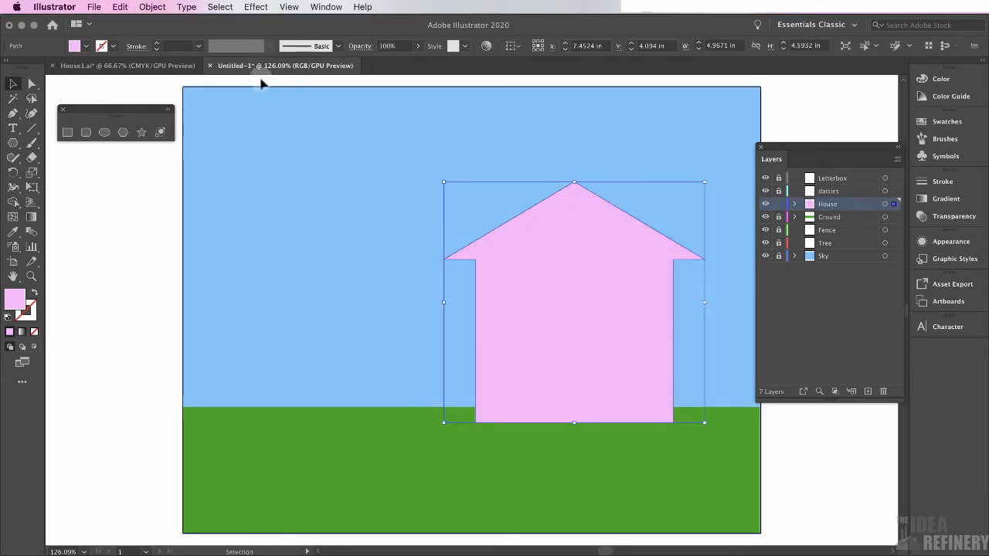
# Compare with the House1 reference and draw a door rectangle about 0.94 x 2.3 in at the house's lower right
pyautogui.click(158, 66)
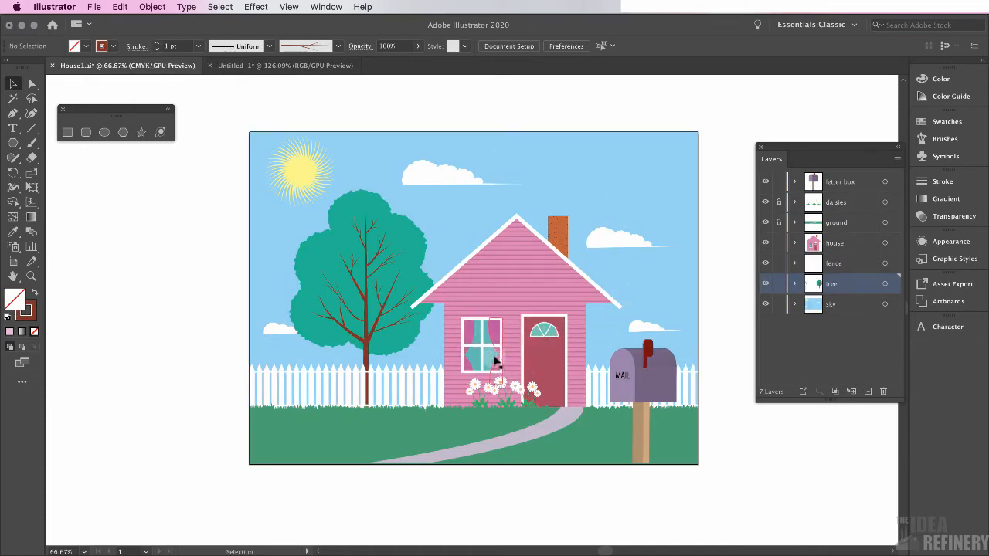
pyautogui.click(272, 67)
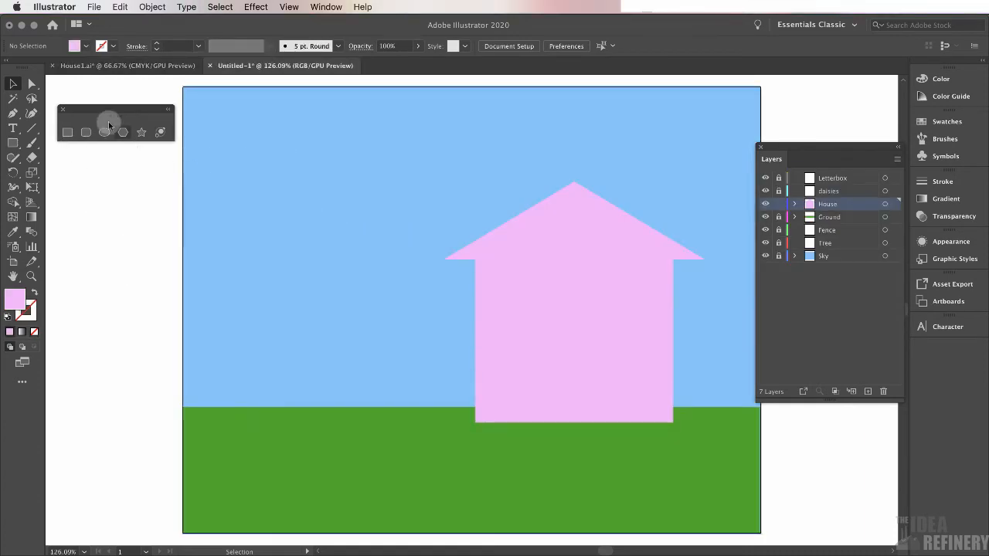
pyautogui.click(67, 133)
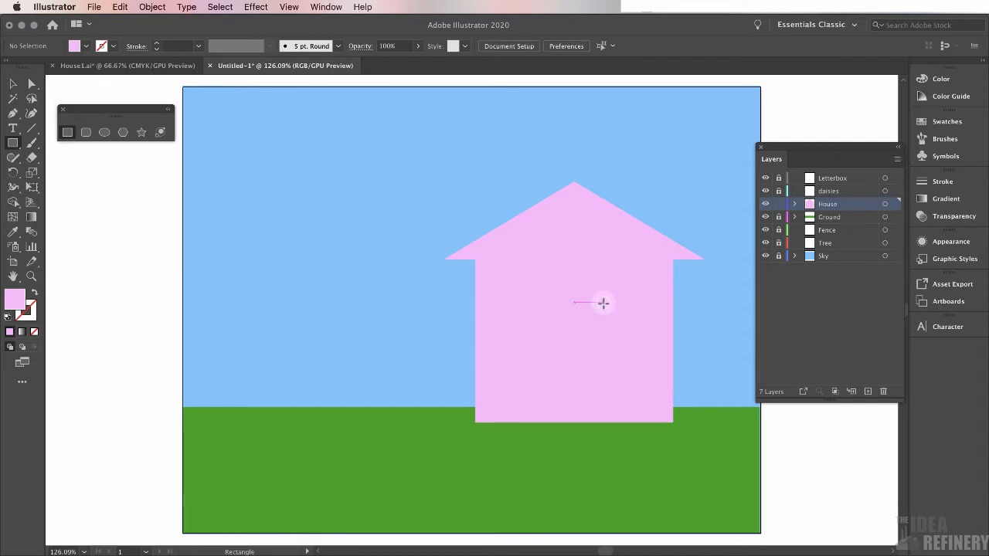
pyautogui.moveTo(603, 303); pyautogui.dragTo(653, 423)
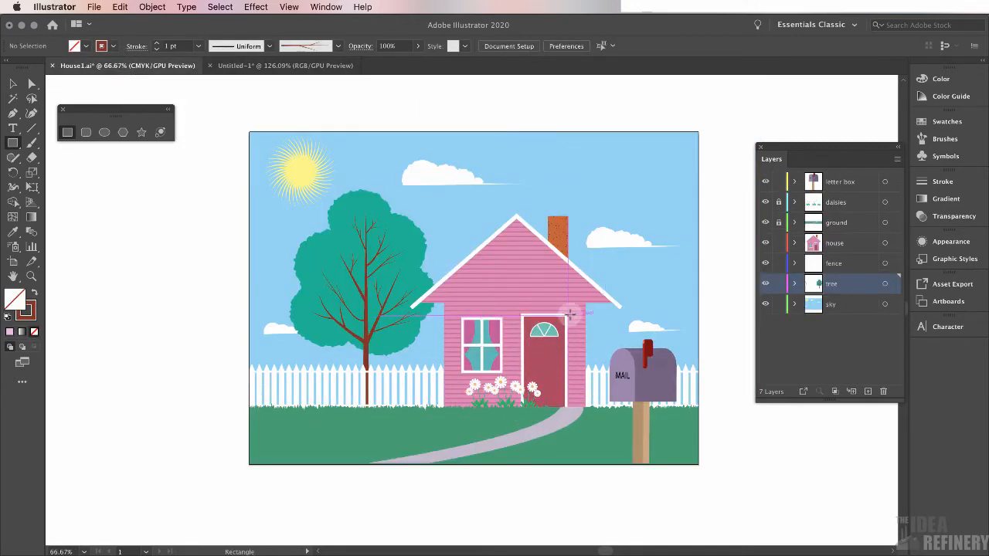
pyautogui.click(300, 65)
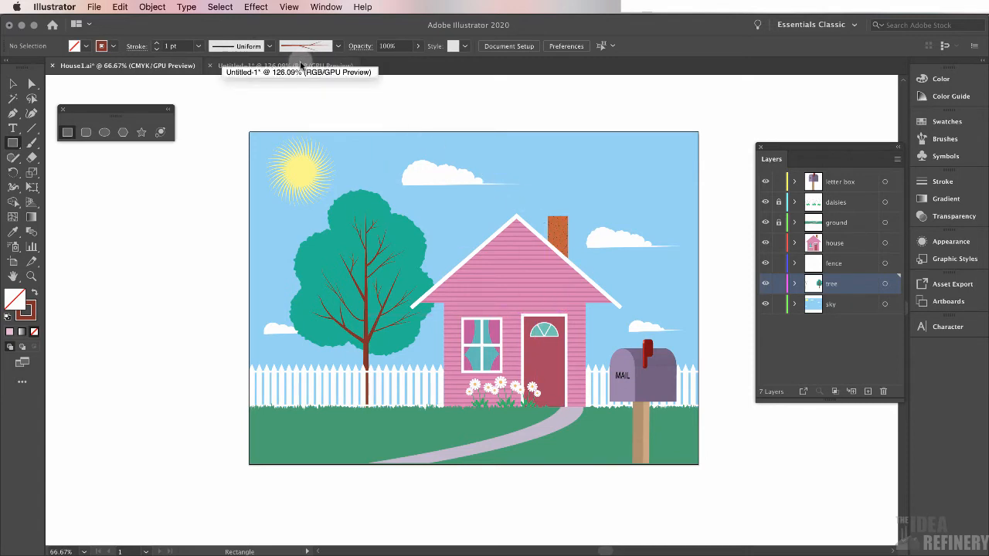
pyautogui.click(301, 65)
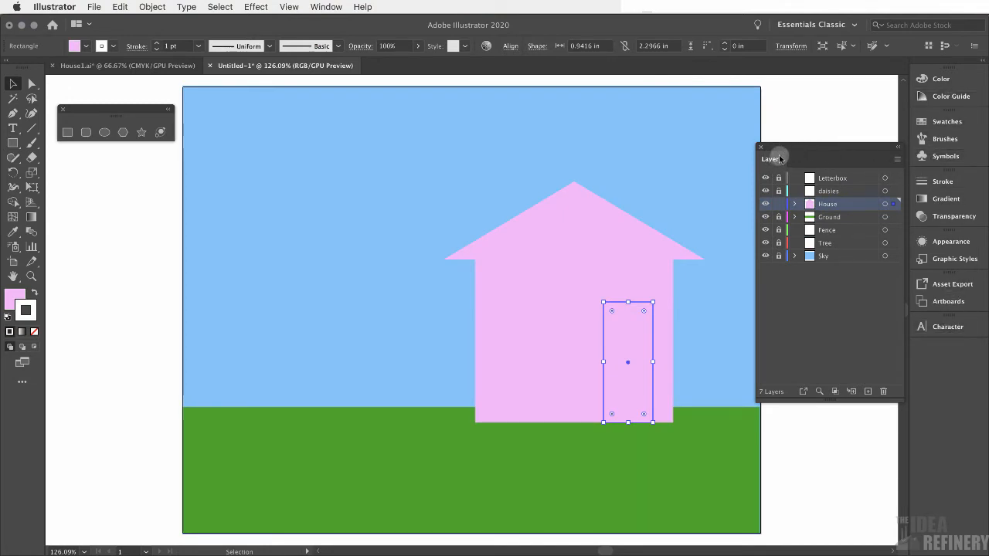
# Move the Layers panel aside and fill the door with red-orange D03D00 from the color spectrum
pyautogui.moveTo(779, 160); pyautogui.dragTo(64, 263)
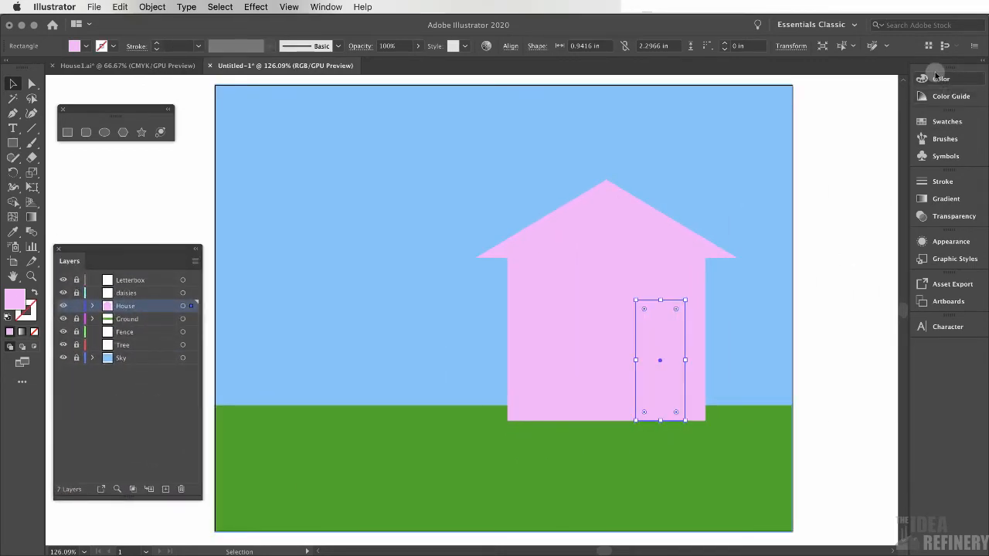
pyautogui.click(939, 78)
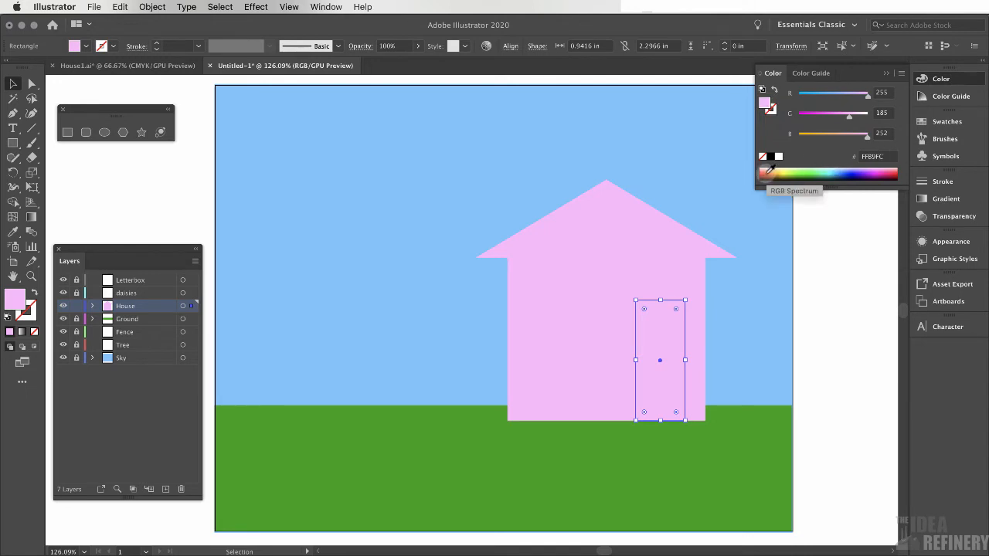
pyautogui.moveTo(770, 168); pyautogui.dragTo(769, 170)
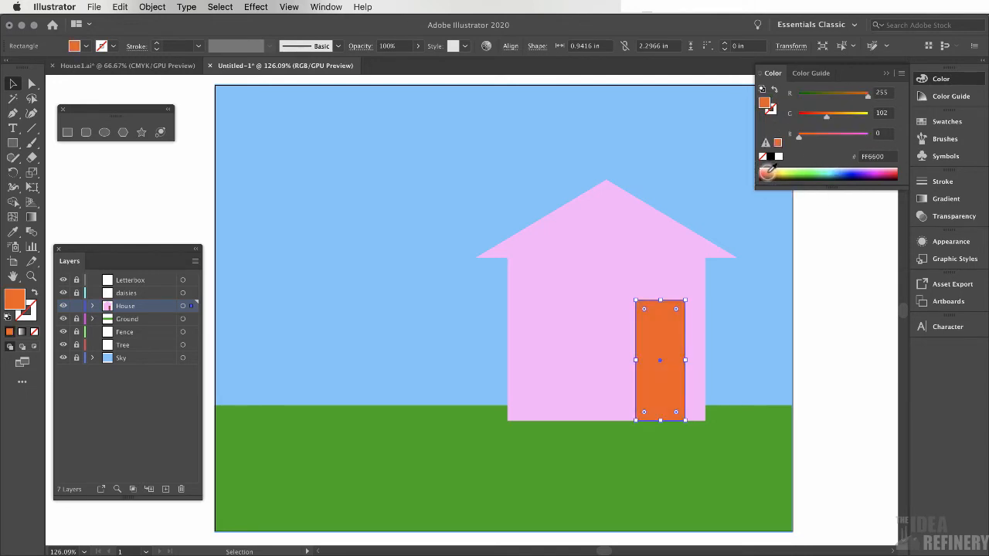
pyautogui.click(769, 170)
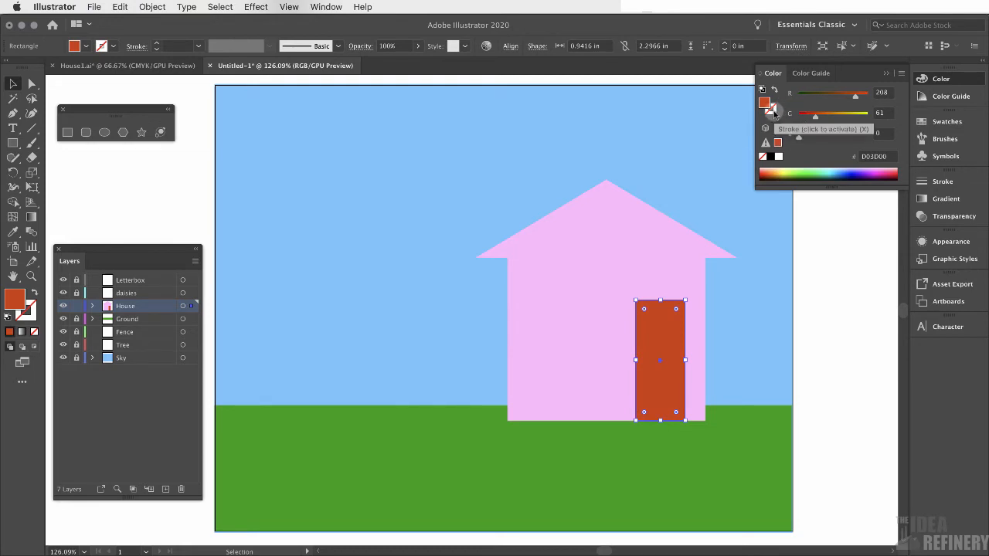
# Give the door a white 6 pt stroke, then deselect it
pyautogui.click(773, 111)
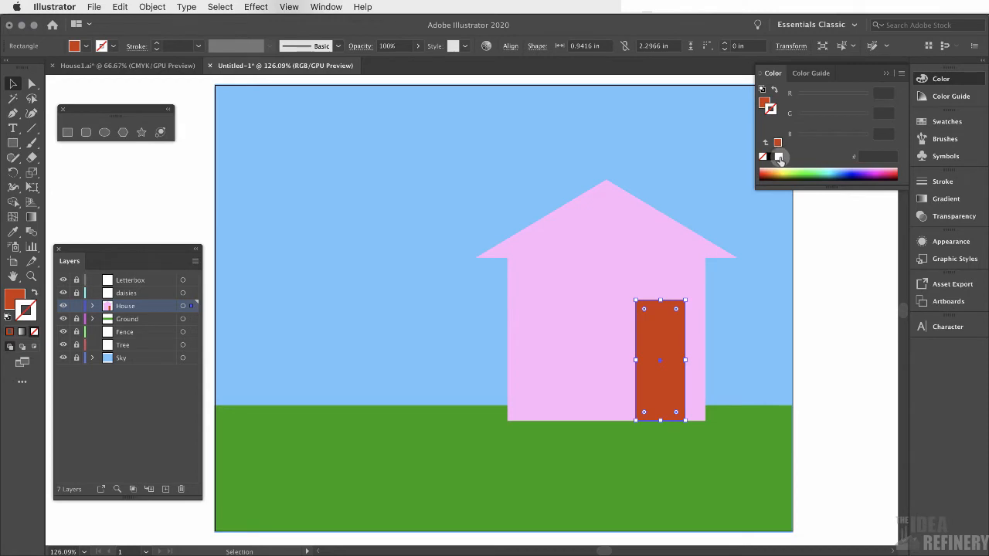
pyautogui.click(779, 156)
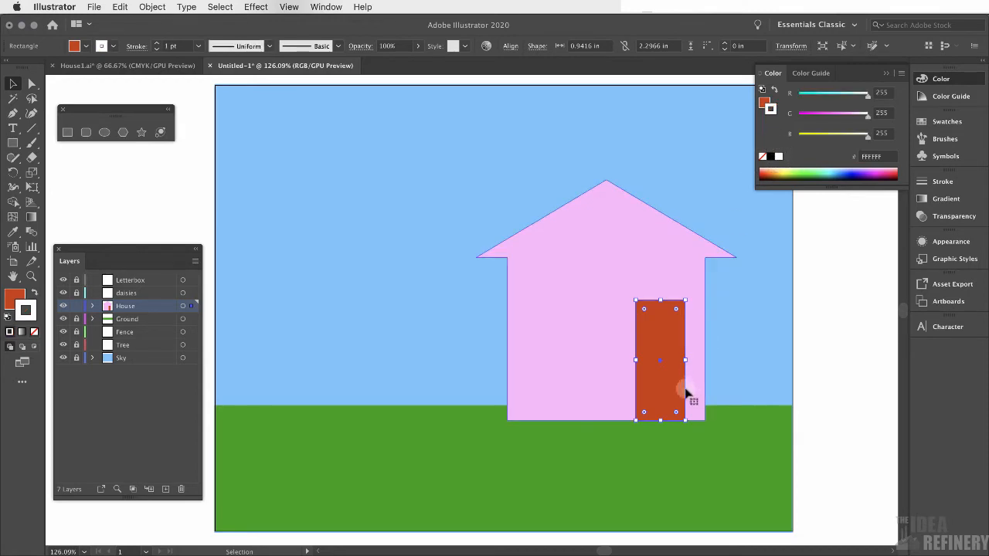
pyautogui.click(949, 183)
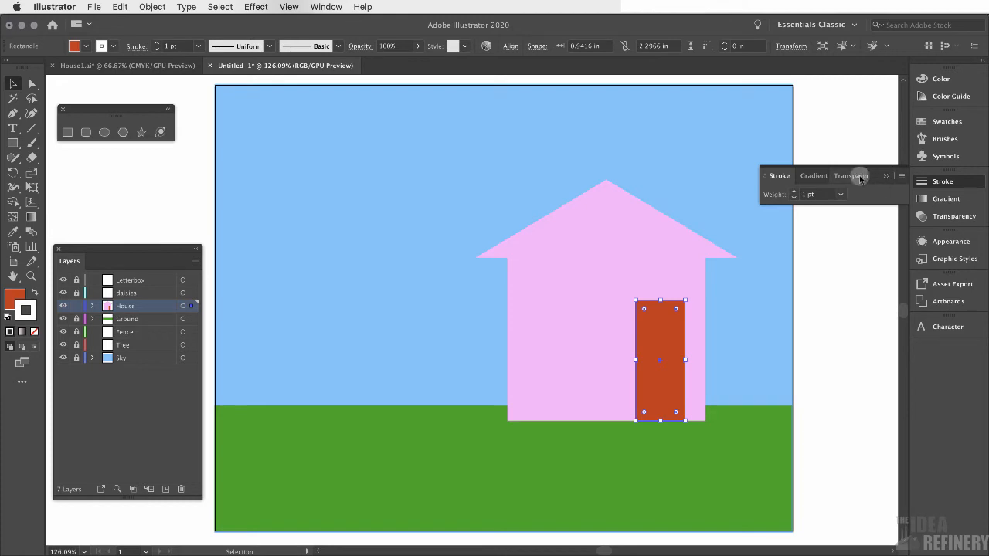
pyautogui.click(794, 192)
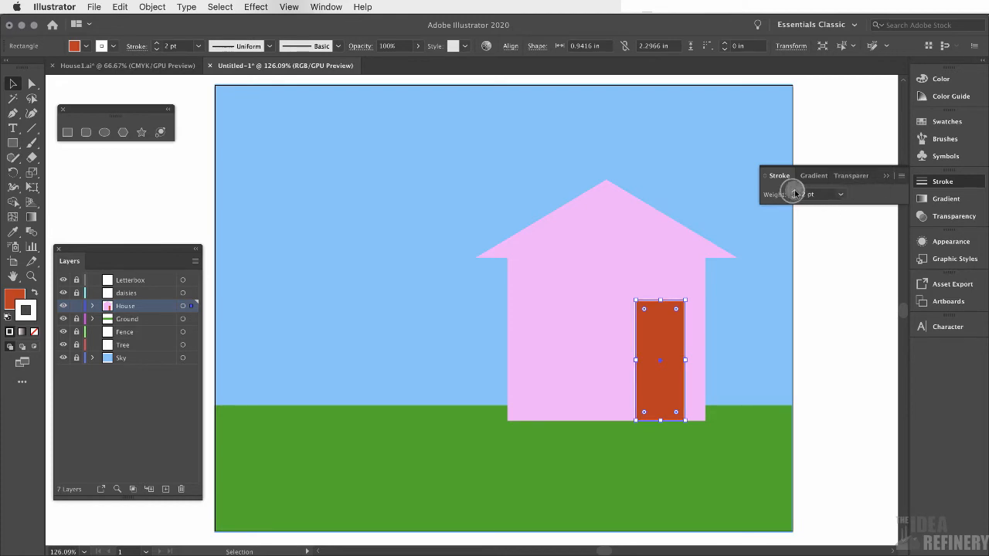
pyautogui.click(795, 192)
pyautogui.click(794, 192)
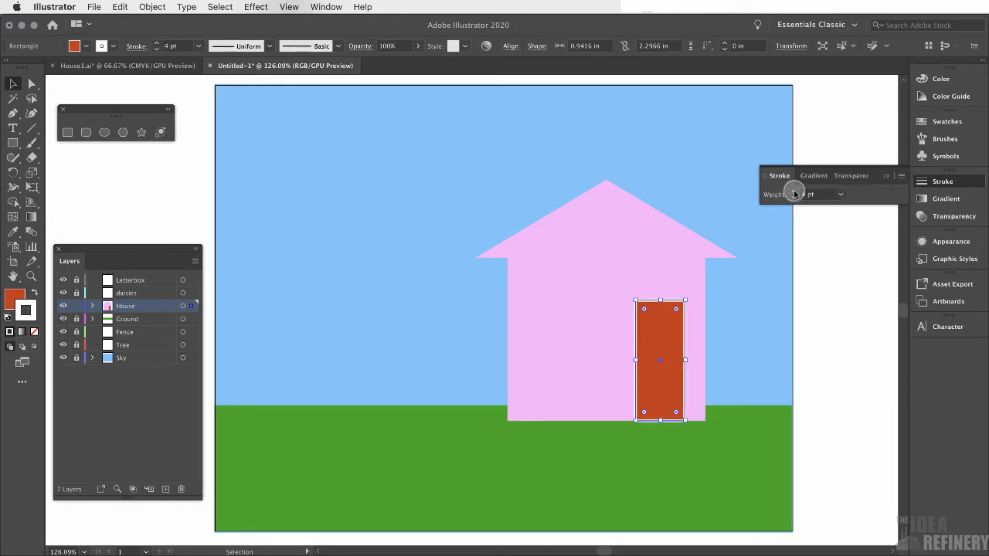
pyautogui.click(794, 192)
pyautogui.click(794, 192)
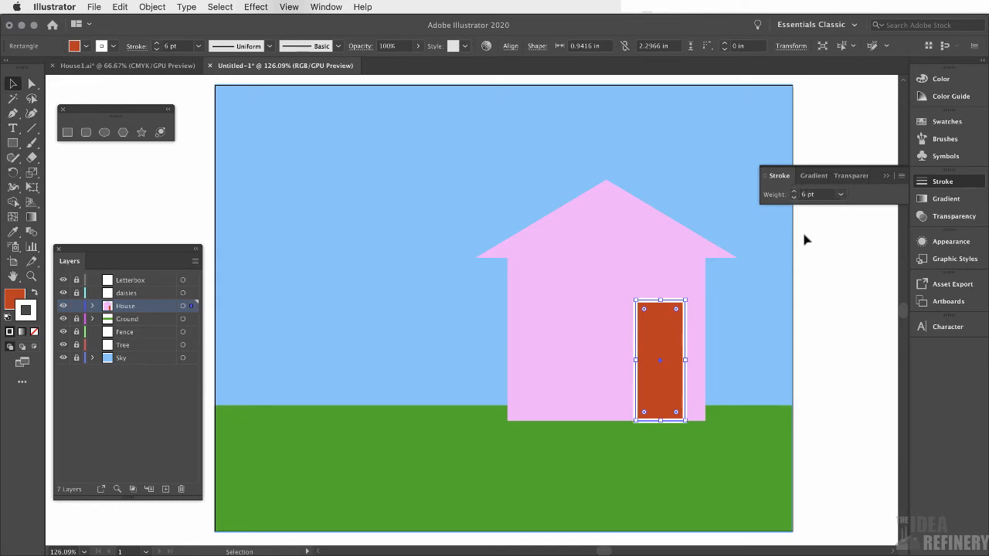
pyautogui.click(886, 177)
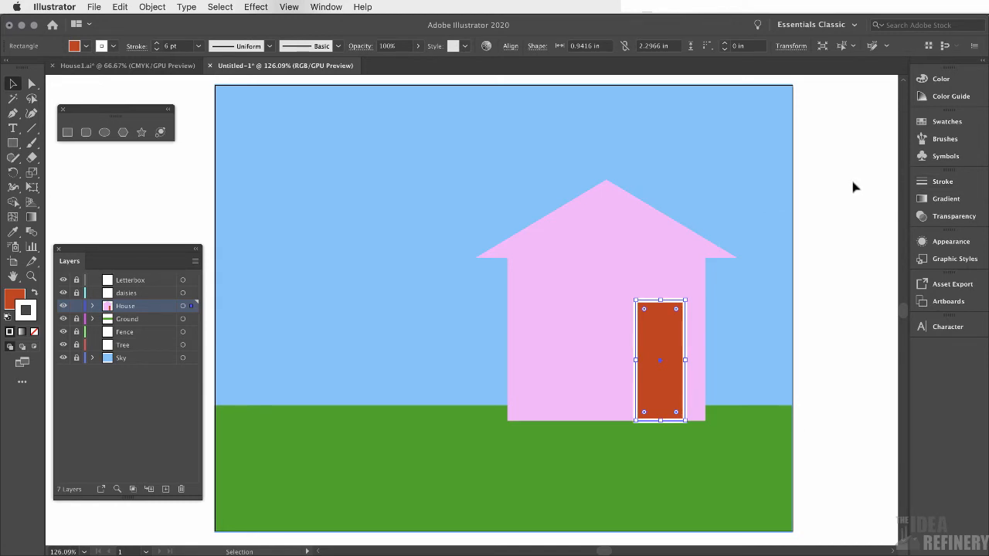
pyautogui.click(851, 185)
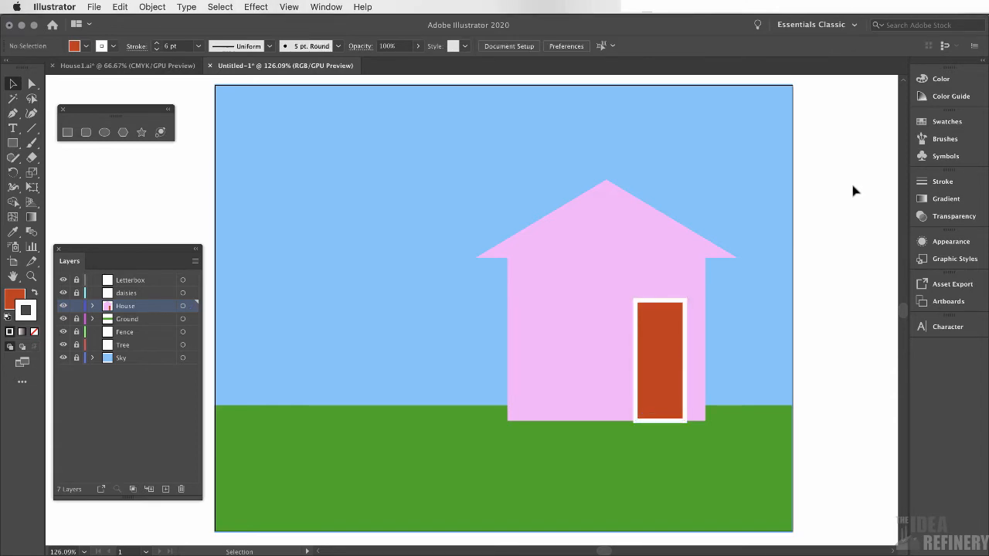
# Delete the bottom segment of the door's outline path
pyautogui.click(660, 369)
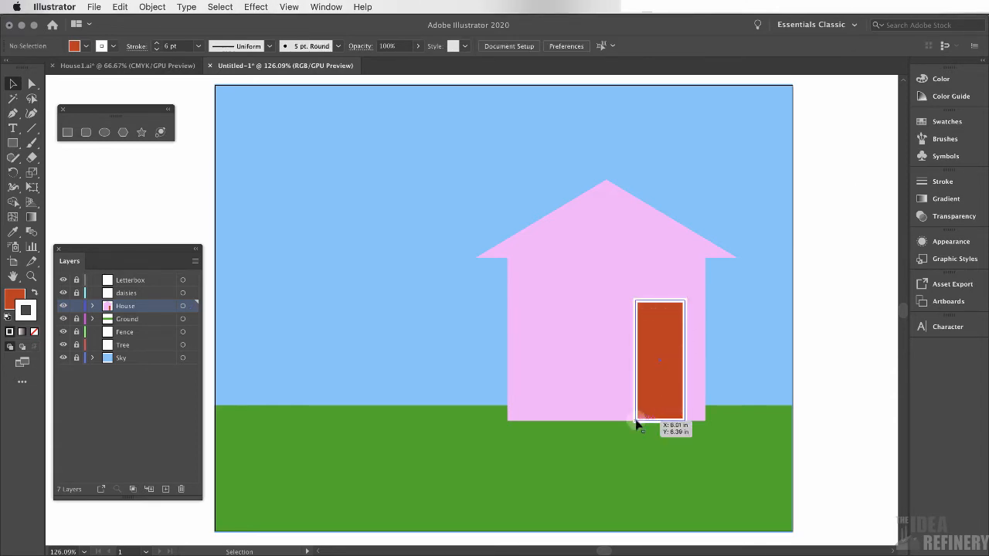
pyautogui.click(658, 422)
pyautogui.click(675, 421)
pyautogui.click(340, 210)
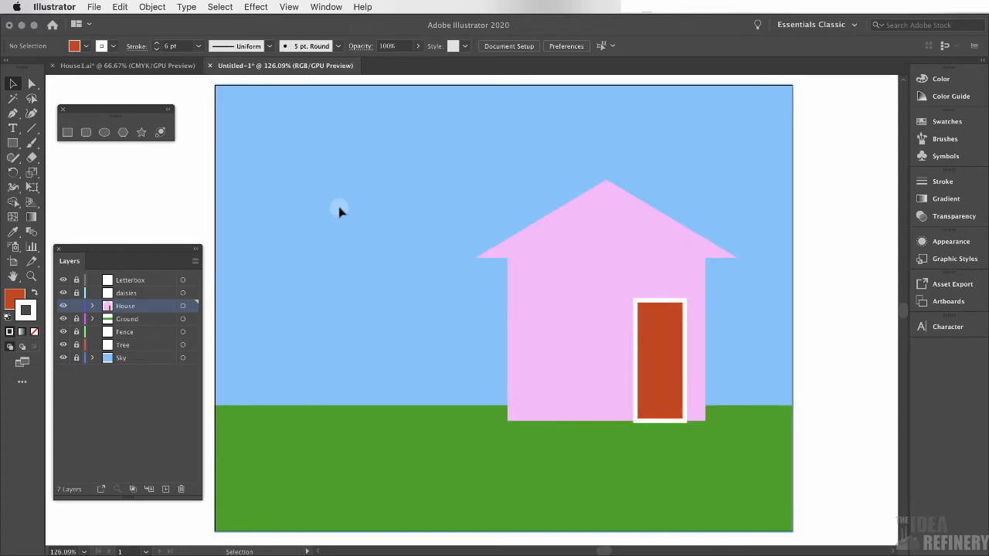
pyautogui.click(31, 276)
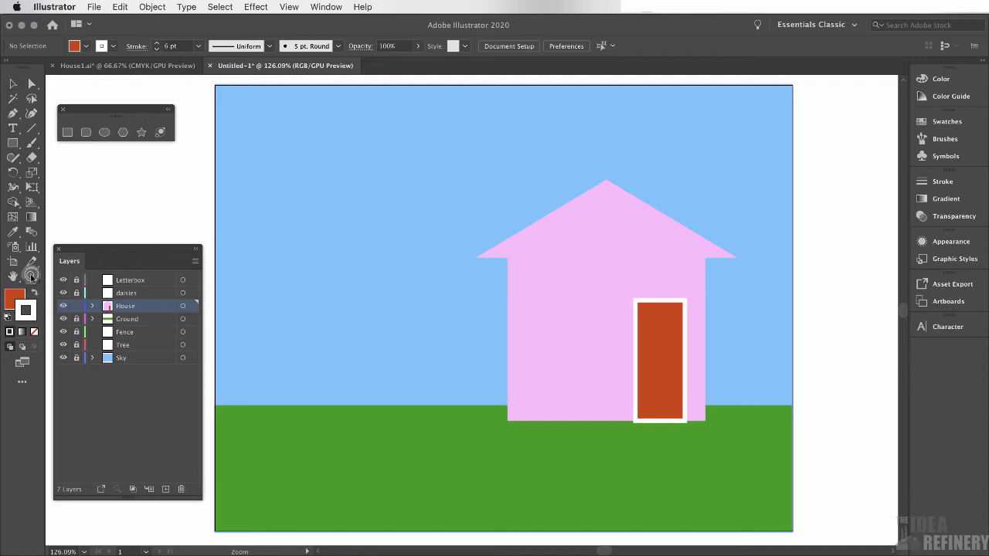
pyautogui.click(653, 420)
pyautogui.click(658, 421)
pyautogui.click(469, 316)
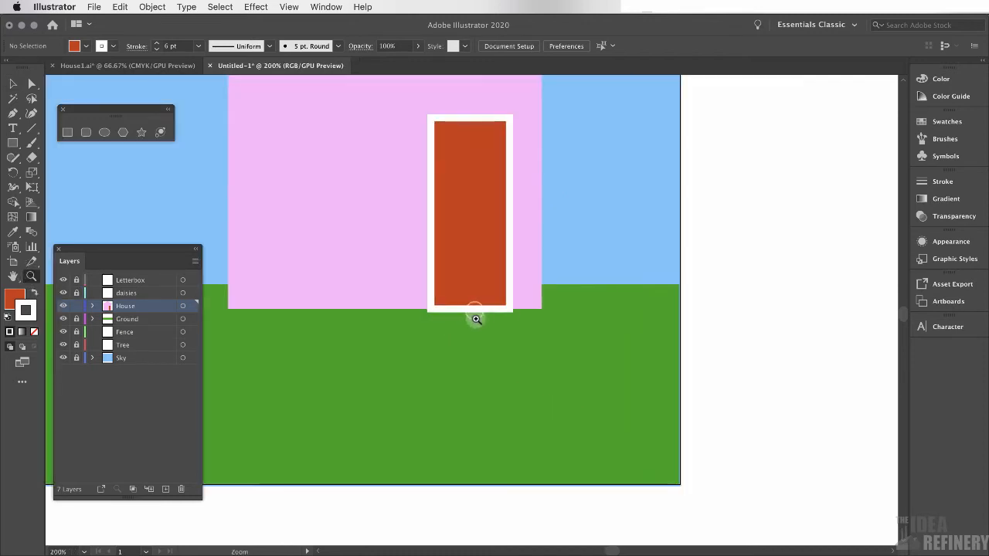
pyautogui.click(476, 309)
pyautogui.click(473, 316)
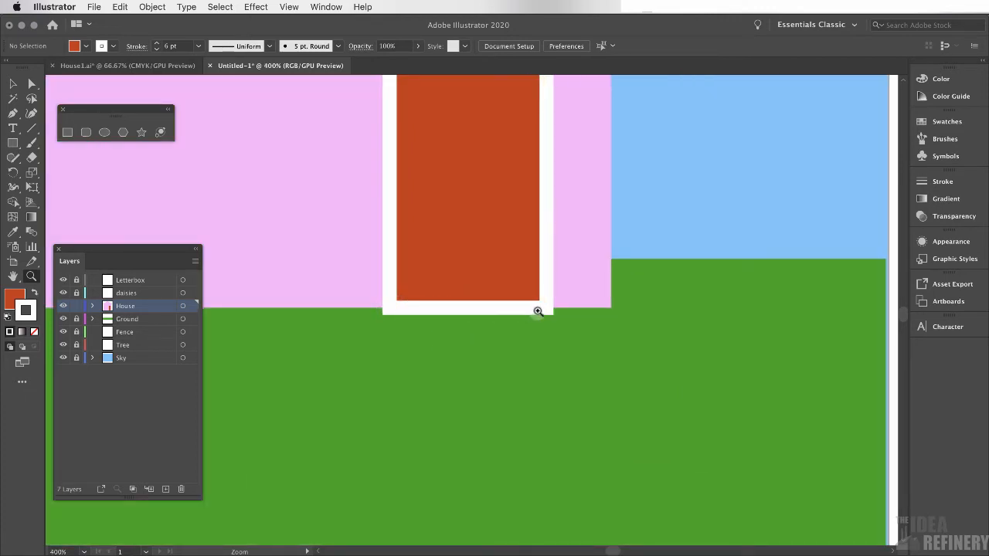
pyautogui.click(411, 306)
pyautogui.click(490, 307)
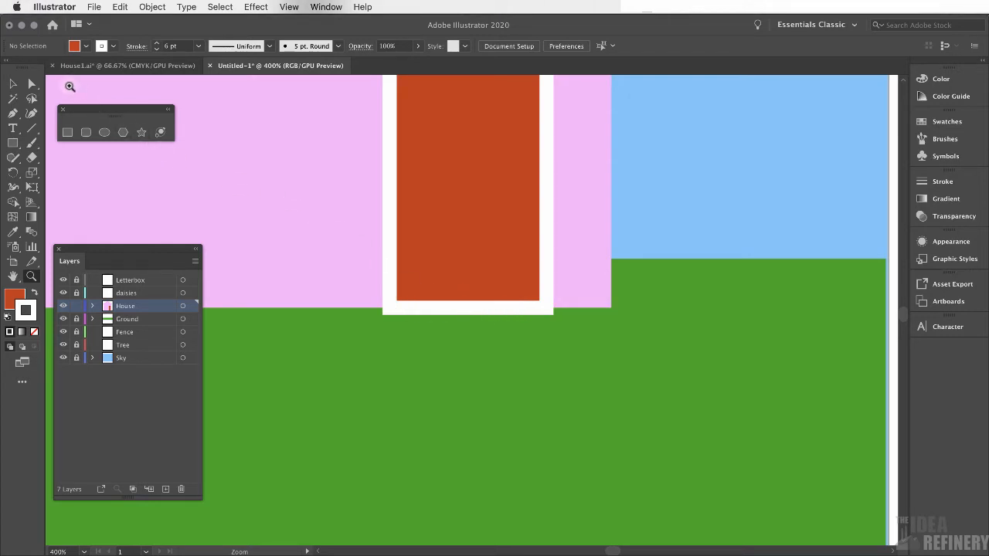
pyautogui.click(32, 83)
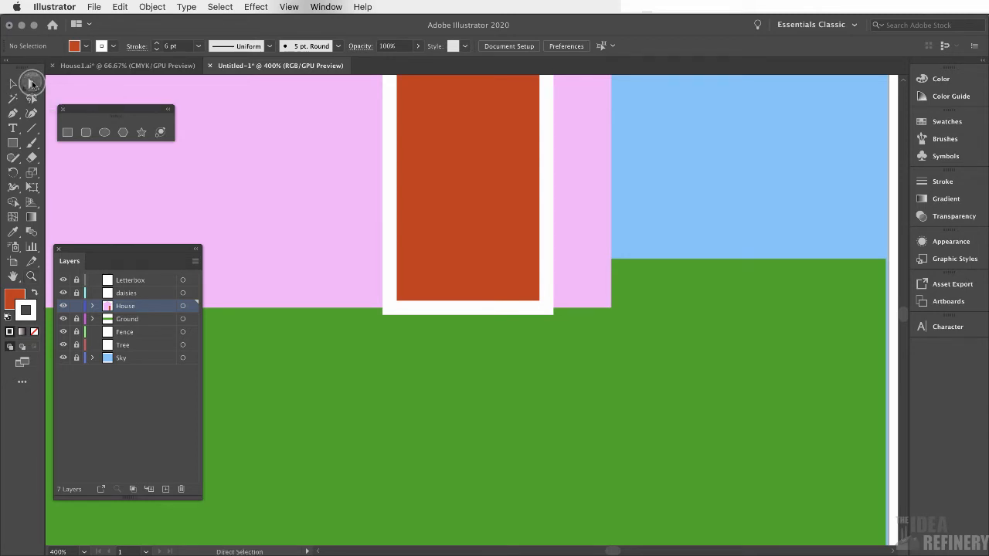
pyautogui.click(479, 259)
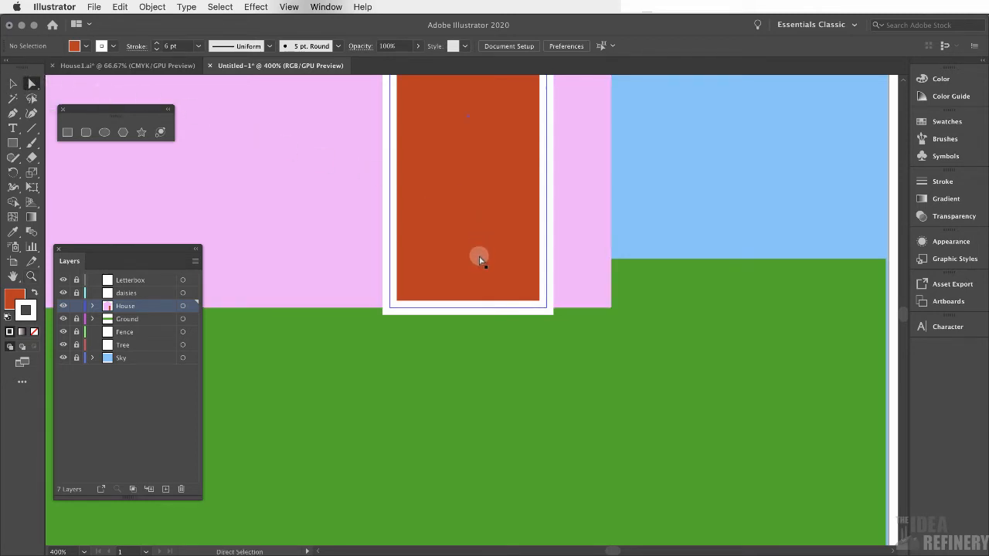
pyautogui.click(472, 308)
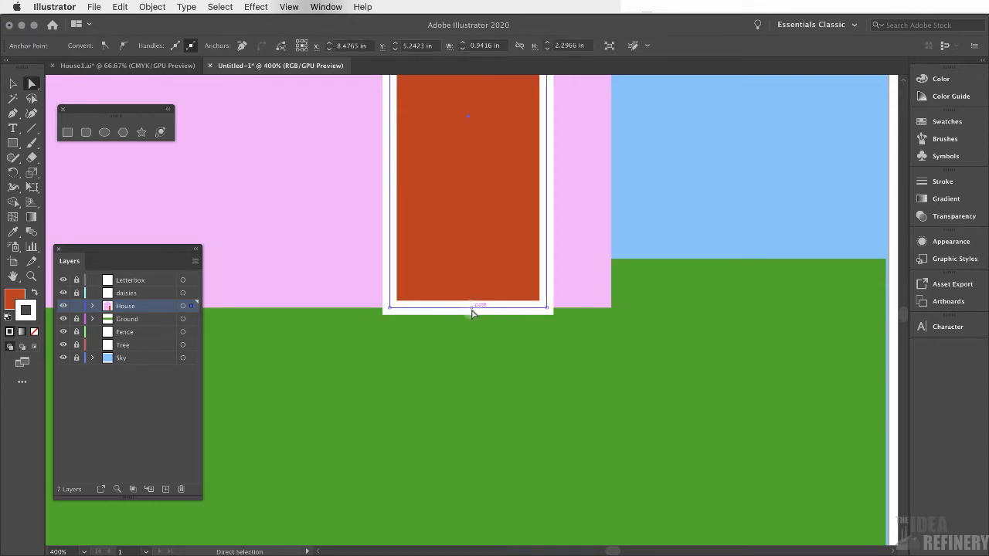
pyautogui.press('Delete')
# Select the door and zoom in on the door of the House1 reference to examine its arched window
pyautogui.click(495, 270)
pyautogui.click(494, 310)
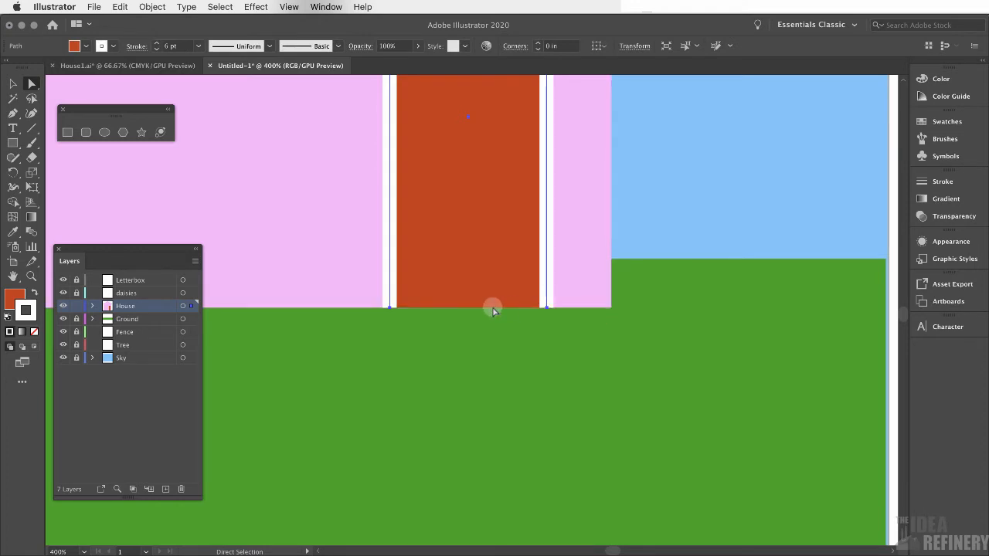
pyautogui.press('super+minus')
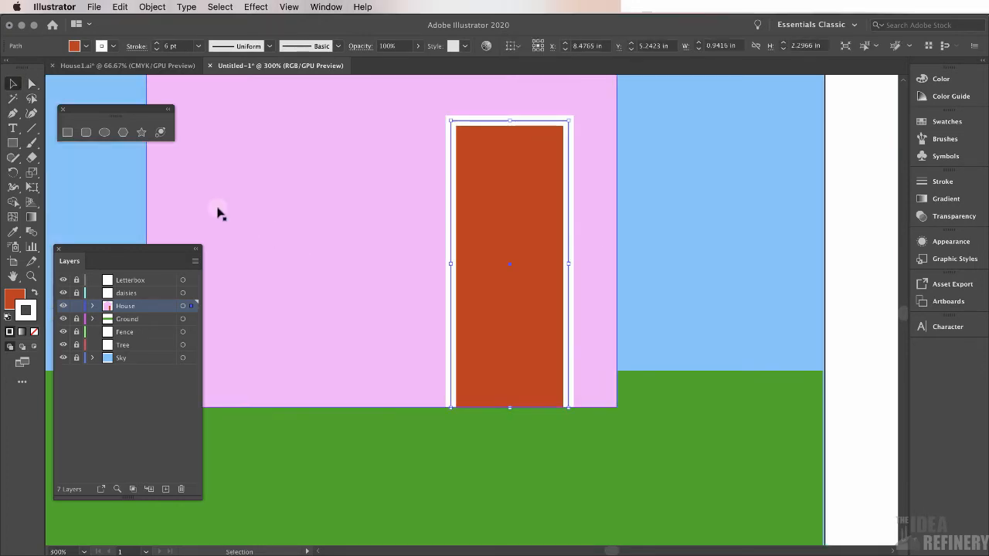
pyautogui.click(12, 83)
pyautogui.click(514, 184)
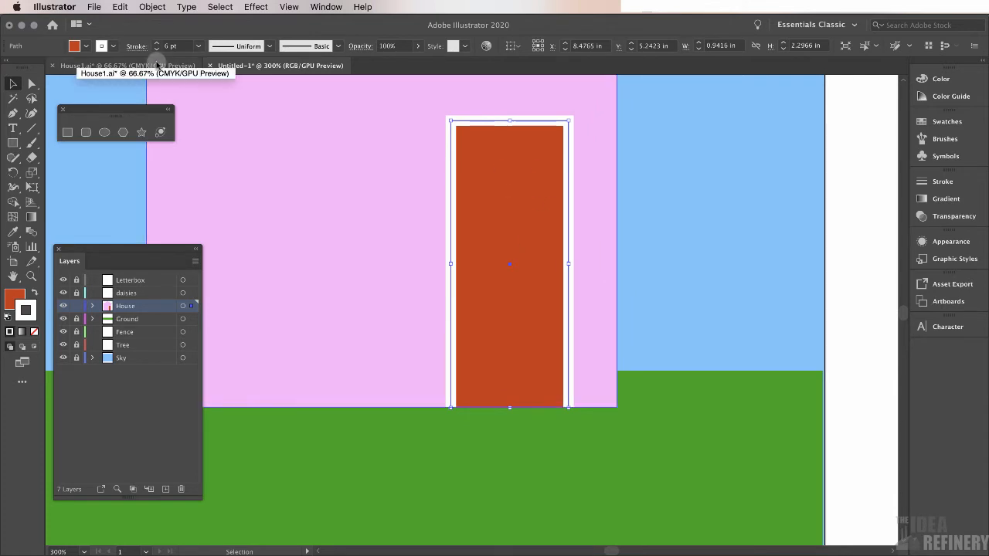
pyautogui.click(157, 65)
pyautogui.press('z')
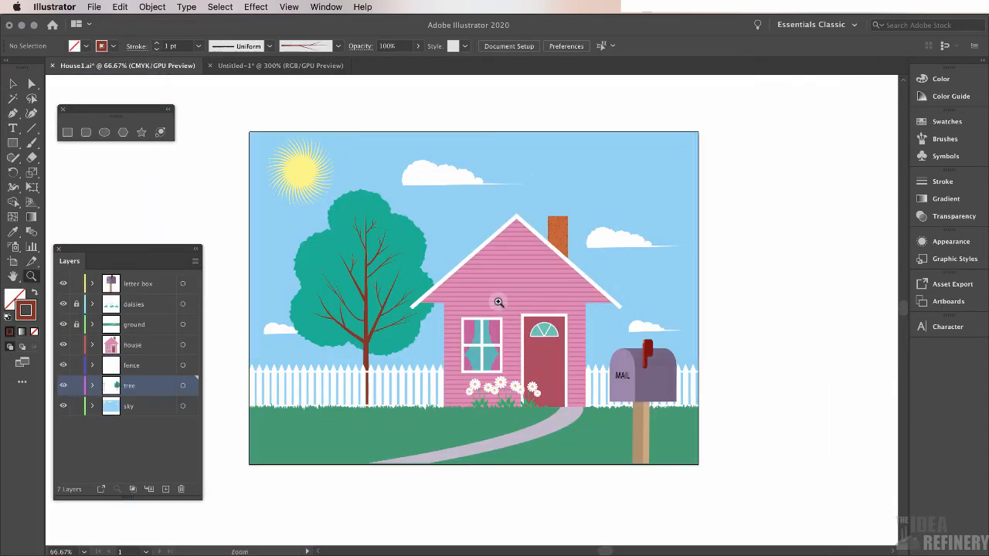
pyautogui.moveTo(565, 370); pyautogui.dragTo(607, 371)
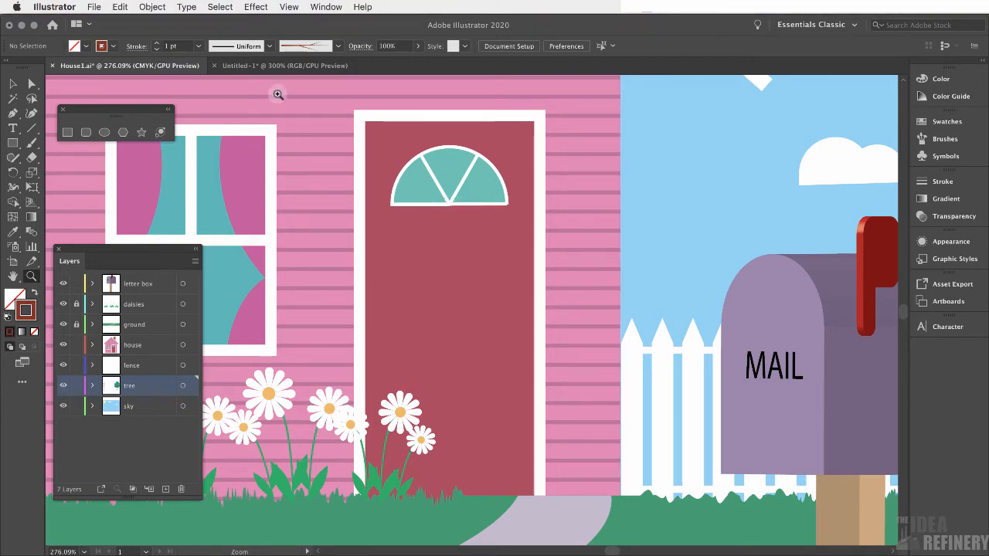
pyautogui.click(284, 65)
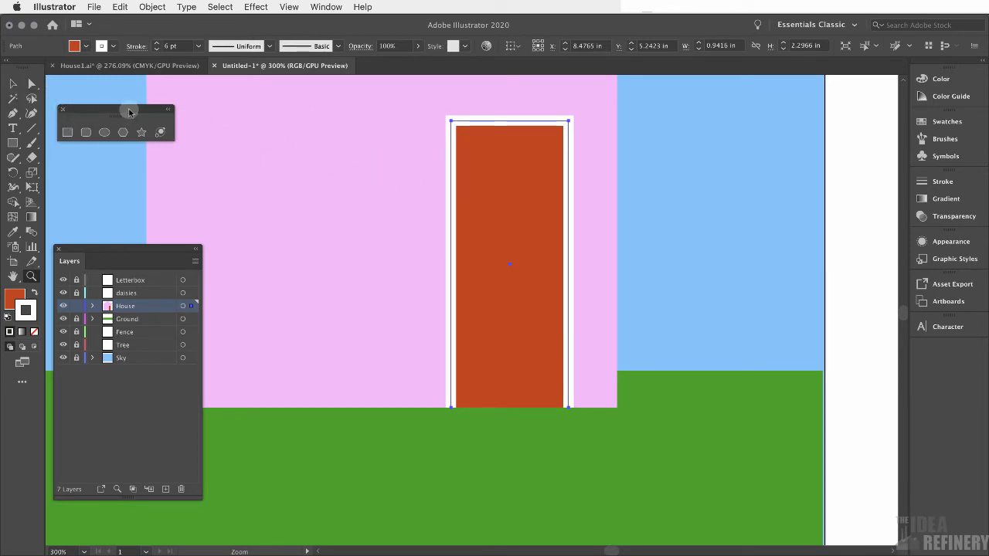
# Draw a polar grid beside the door with the Polar Grid tool, then delete the grid together with the door
pyautogui.moveTo(112, 112); pyautogui.dragTo(91, 99)
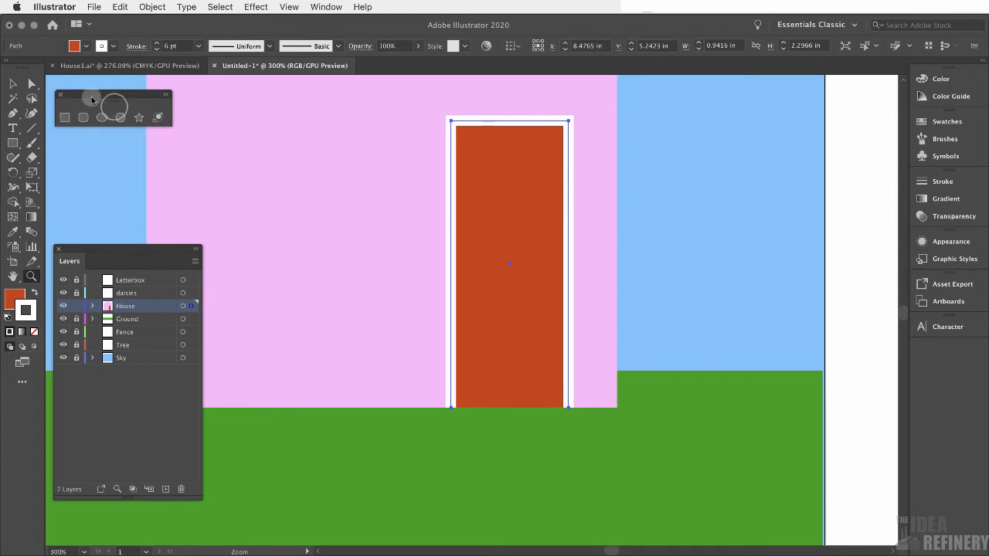
pyautogui.click(32, 130)
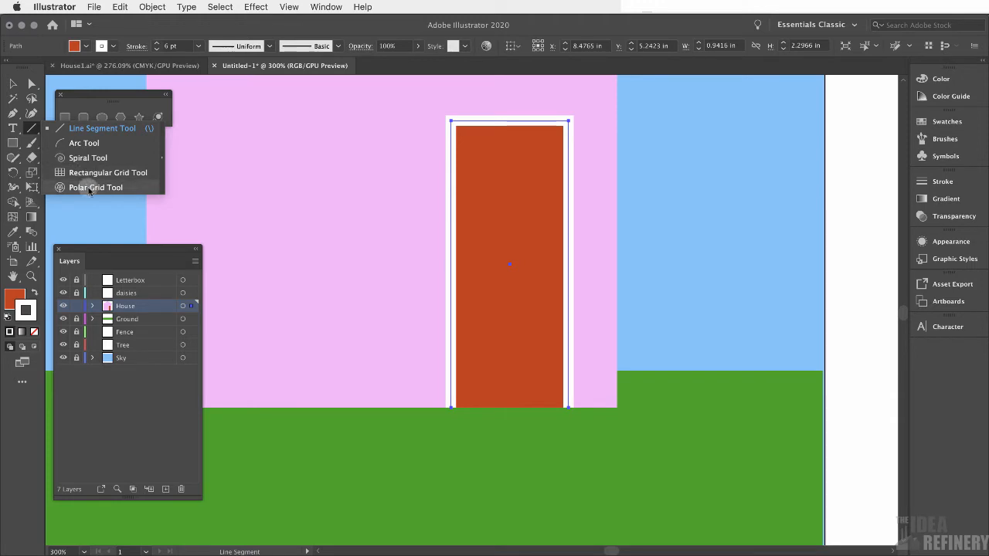
pyautogui.click(163, 160)
pyautogui.moveTo(95, 137); pyautogui.dragTo(117, 142)
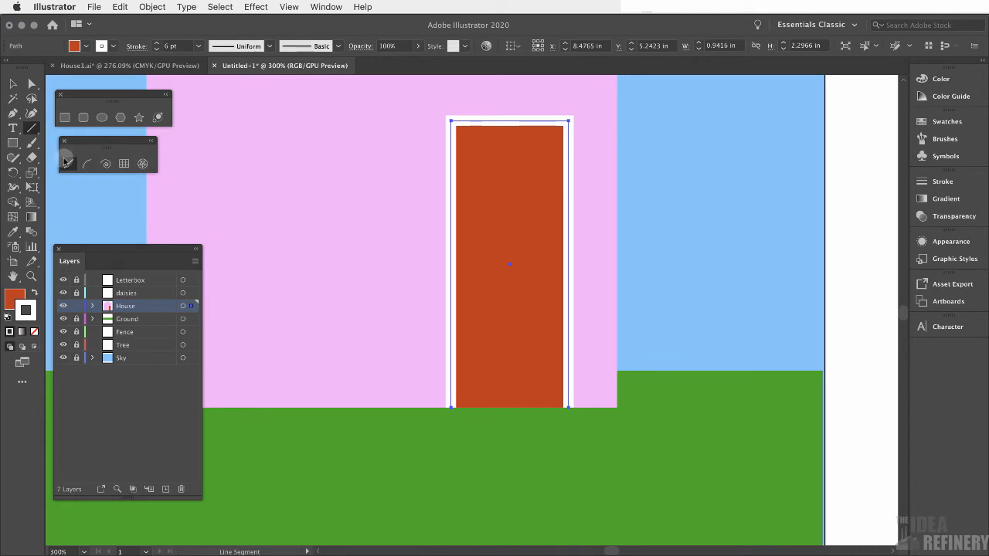
pyautogui.click(143, 165)
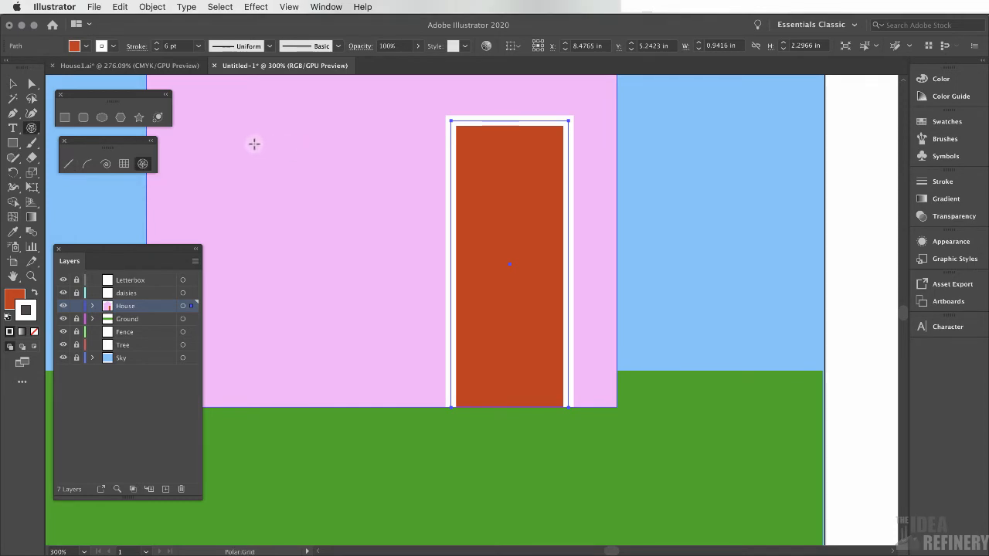
pyautogui.moveTo(257, 150); pyautogui.dragTo(390, 299)
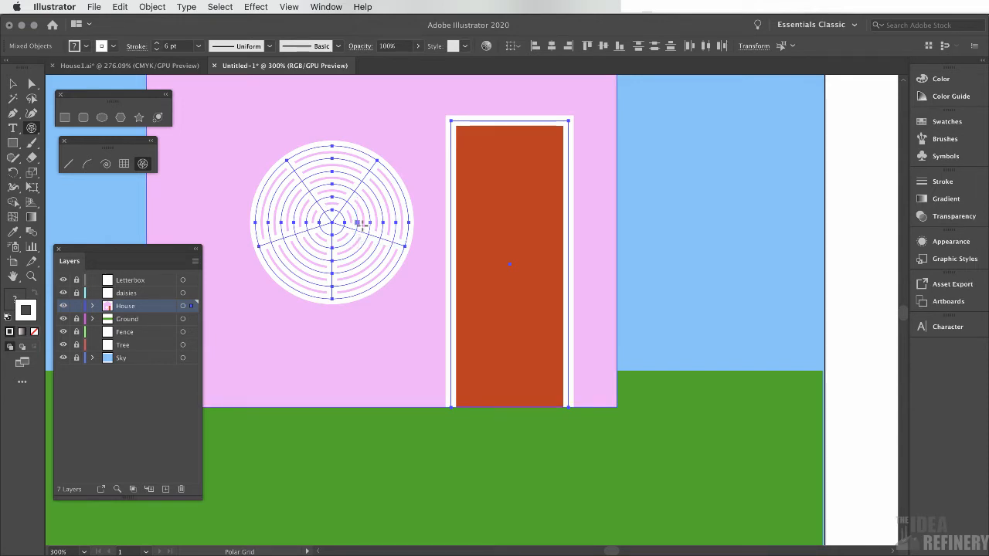
pyautogui.press('Delete')
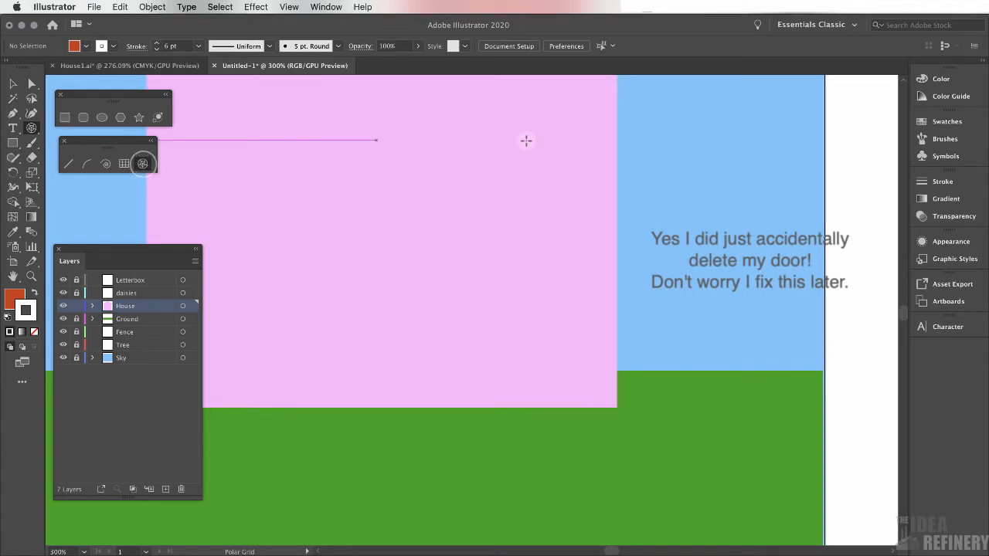
# Create a 1.2269 in polar grid with 0 concentric dividers and 6 radial dividers
pyautogui.click(484, 166)
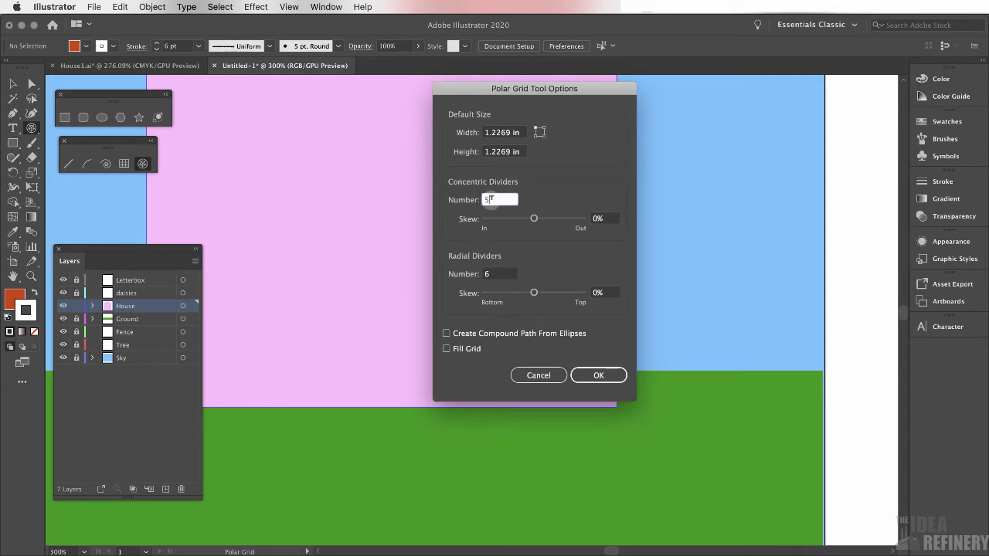
pyautogui.doubleClick(485, 200)
pyautogui.write('0')
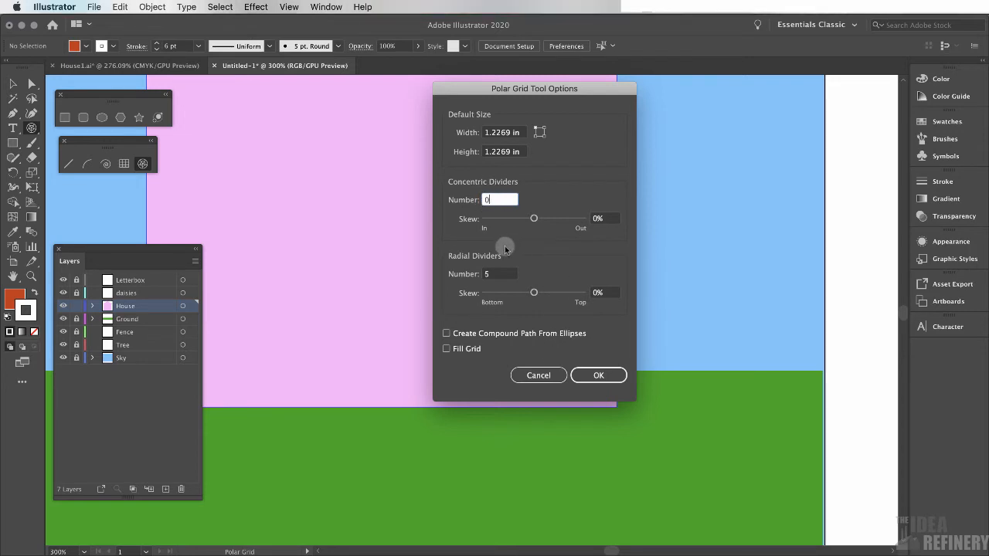
pyautogui.click(495, 274)
pyautogui.doubleClick(492, 275)
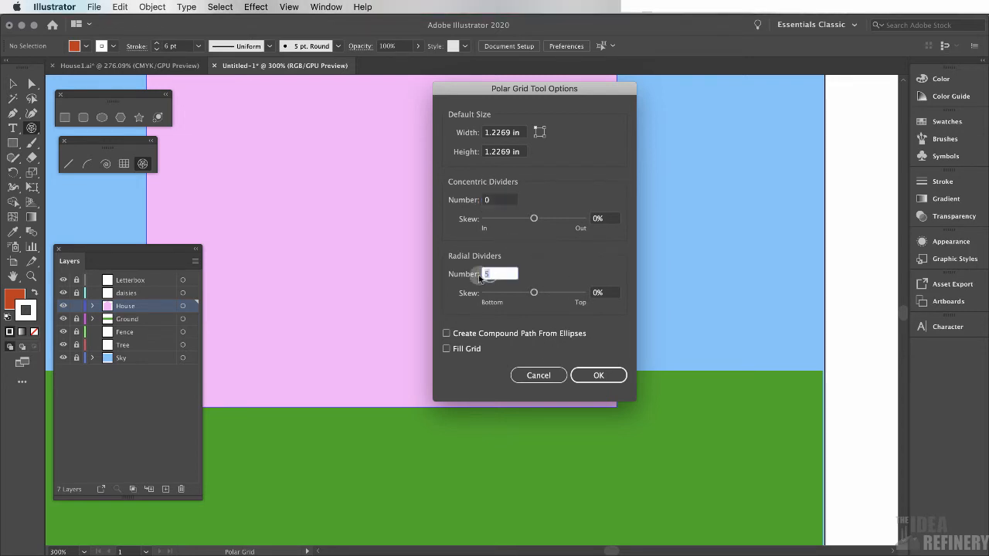
pyautogui.write('6')
pyautogui.click(599, 376)
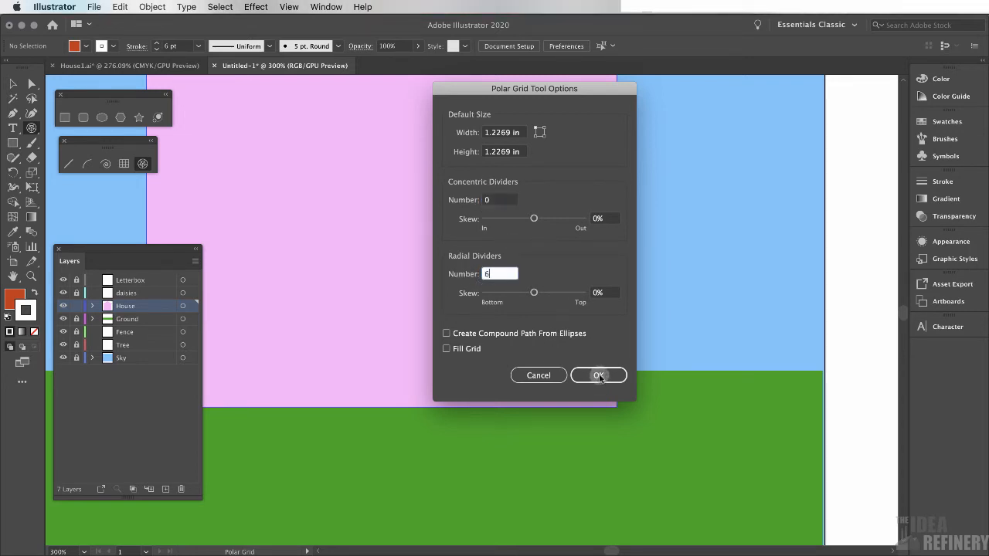
pyautogui.press('v')
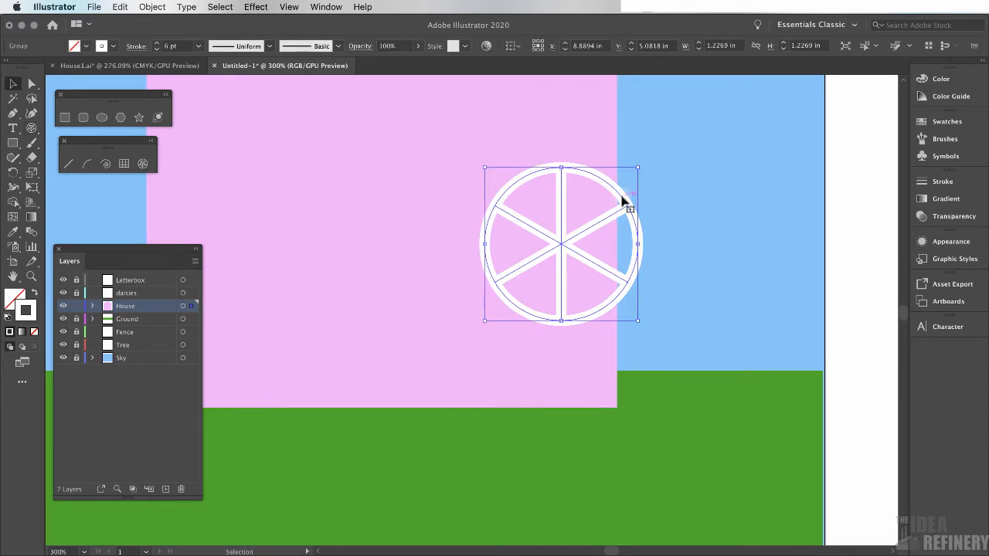
# Remove the right half of the grid's ring and its right-hand spokes with the Shape Builder tool
pyautogui.click(13, 203)
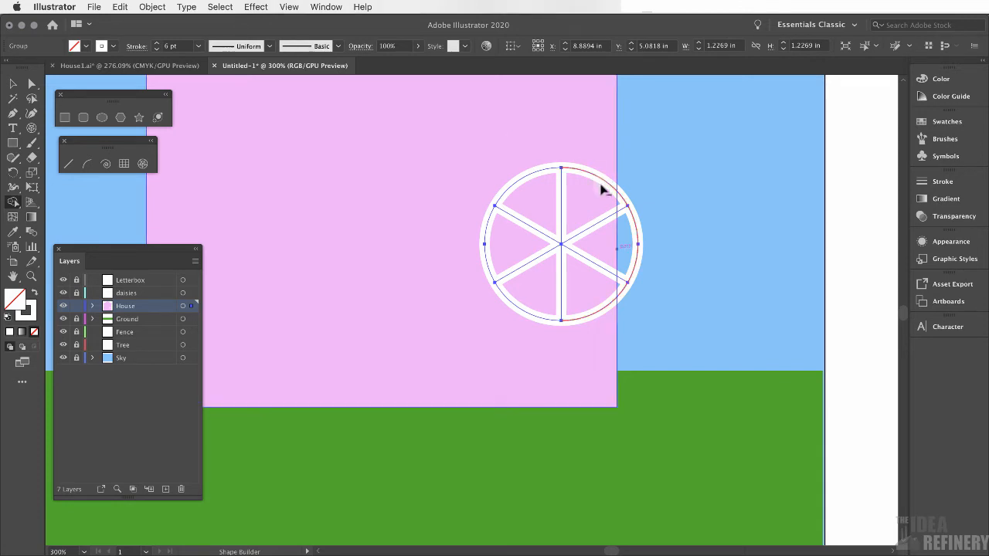
pyautogui.keyDown('alt'); pyautogui.click(602, 247); pyautogui.keyUp('alt')
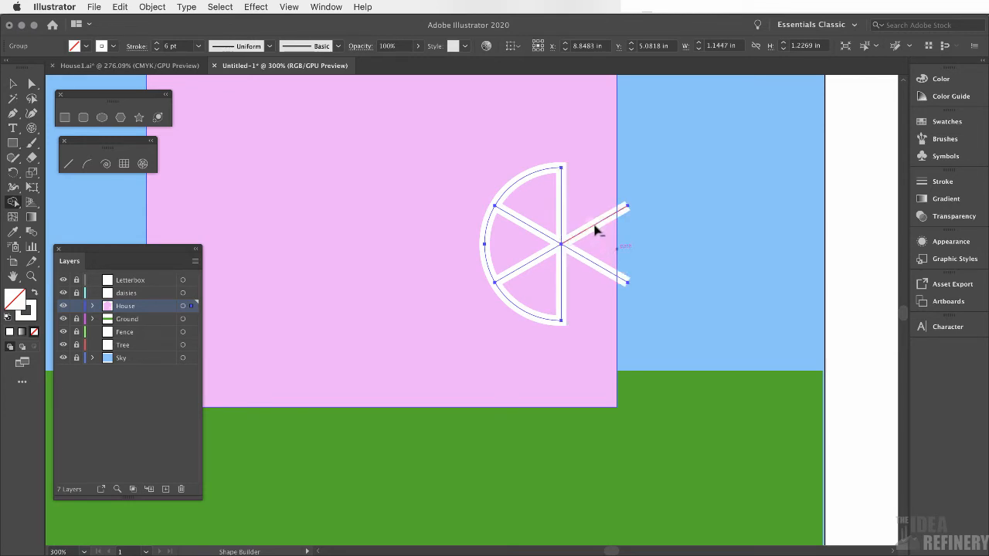
pyautogui.keyDown('alt'); pyautogui.click(595, 229); pyautogui.keyUp('alt')
pyautogui.keyDown('alt'); pyautogui.click(600, 261); pyautogui.keyUp('alt')
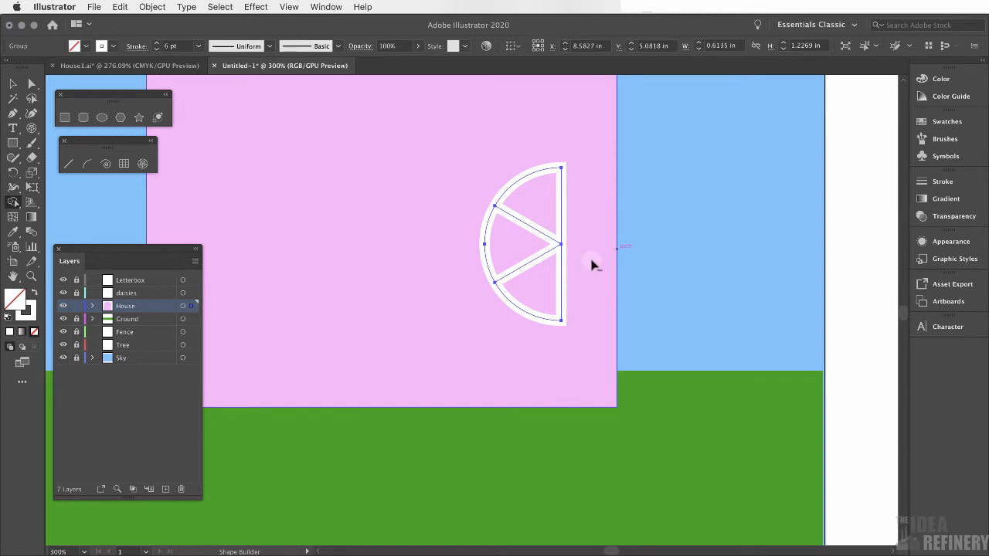
pyautogui.moveTo(532, 180)
pyautogui.mouseDown()
pyautogui.moveTo(510, 265)
pyautogui.moveTo(524, 196)
pyautogui.mouseUp()
# Rotate the half-wheel a quarter turn so its flat side faces down, forming the arched door window
pyautogui.click(12, 84)
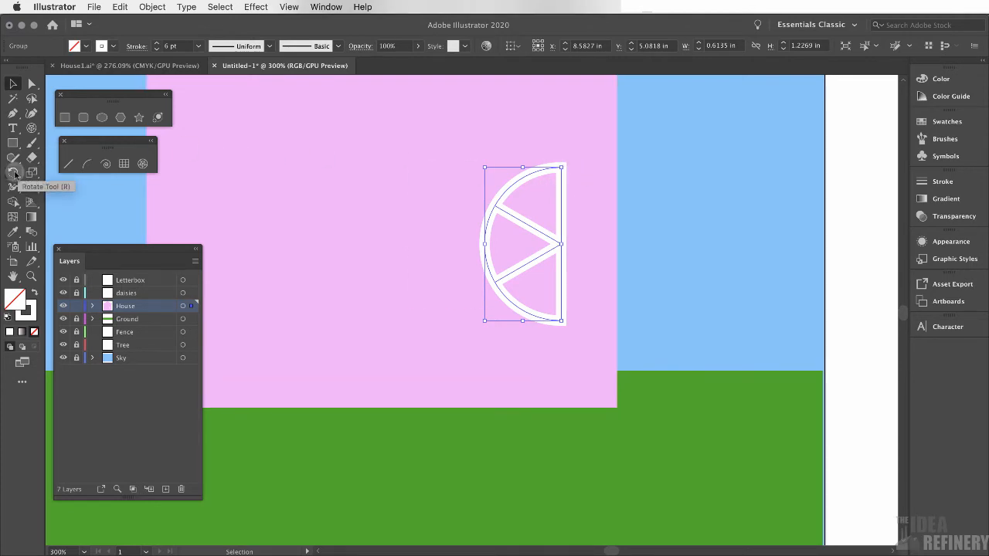
pyautogui.click(14, 173)
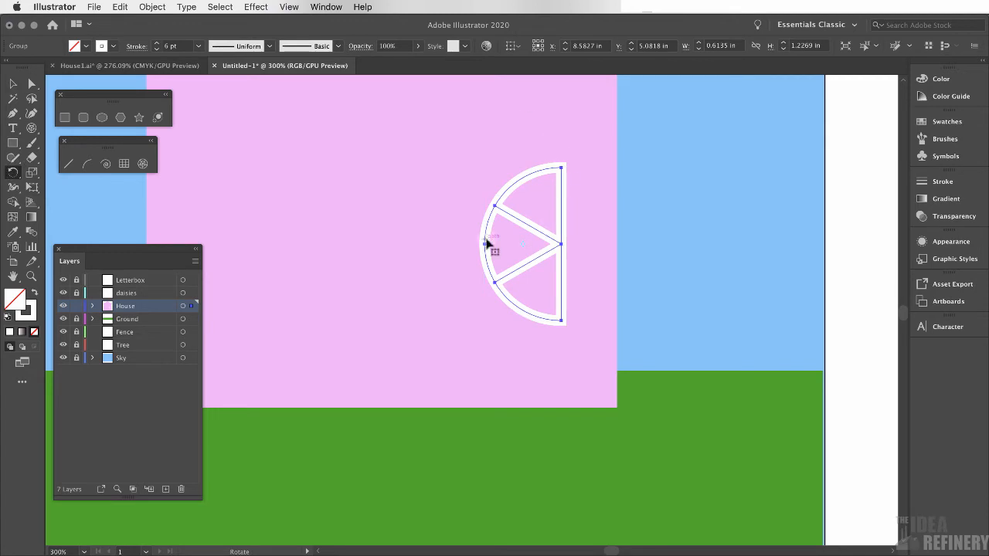
pyautogui.hotkey('ctrl', '+')
pyautogui.hotkey('ctrl', '+')
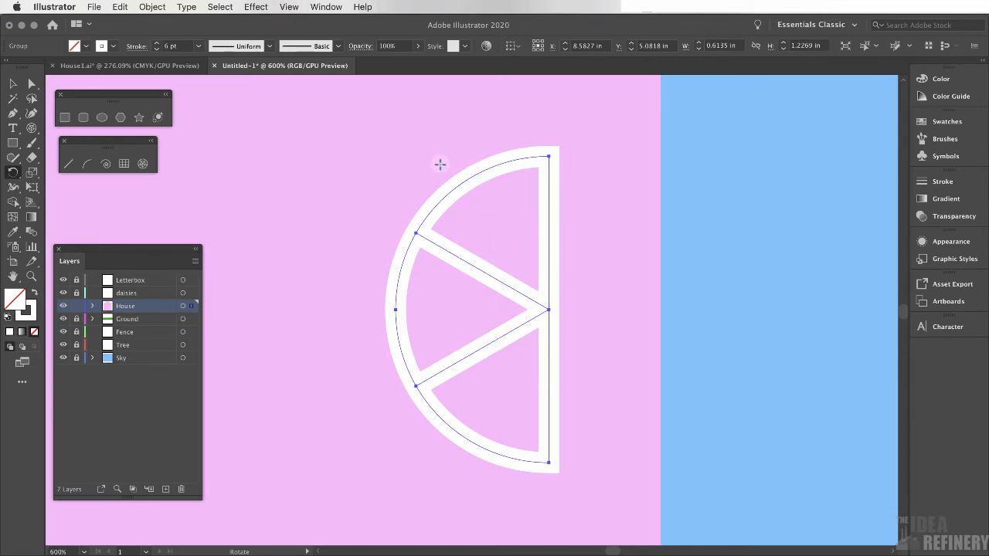
pyautogui.moveTo(621, 186); pyautogui.dragTo(410, 384)
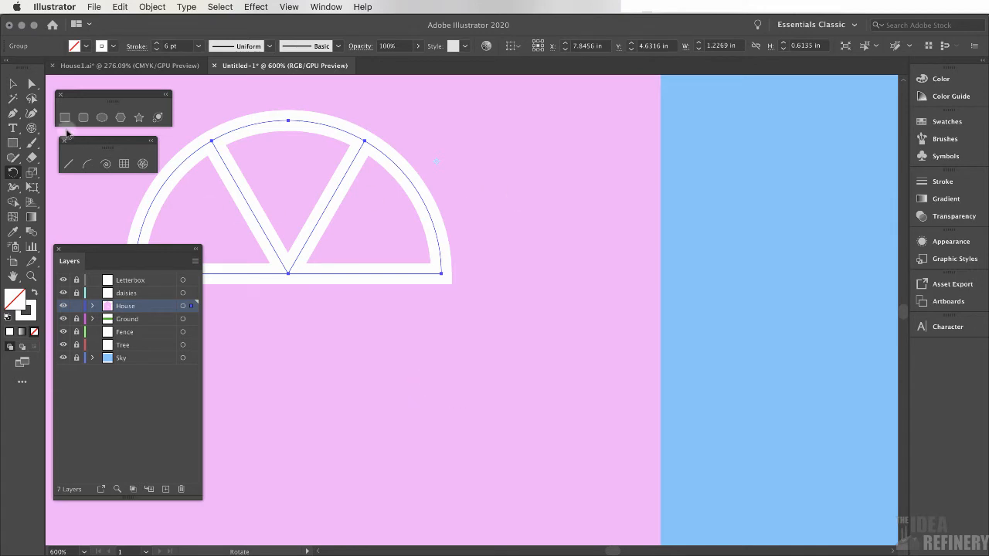
pyautogui.click(12, 83)
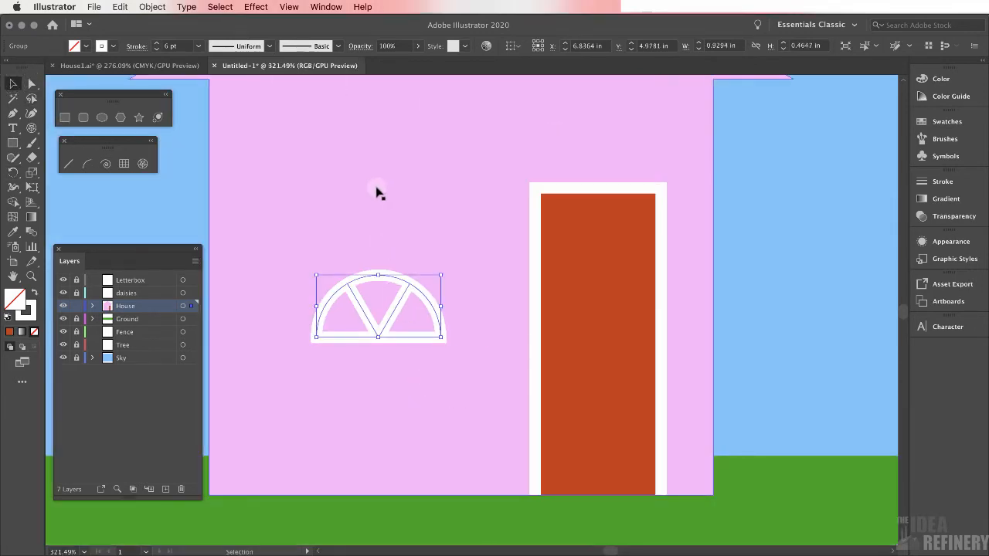
# Move the arched half-wheel onto the door and scale it down to about 0.58 in wide at the door's top
pyautogui.press('space')
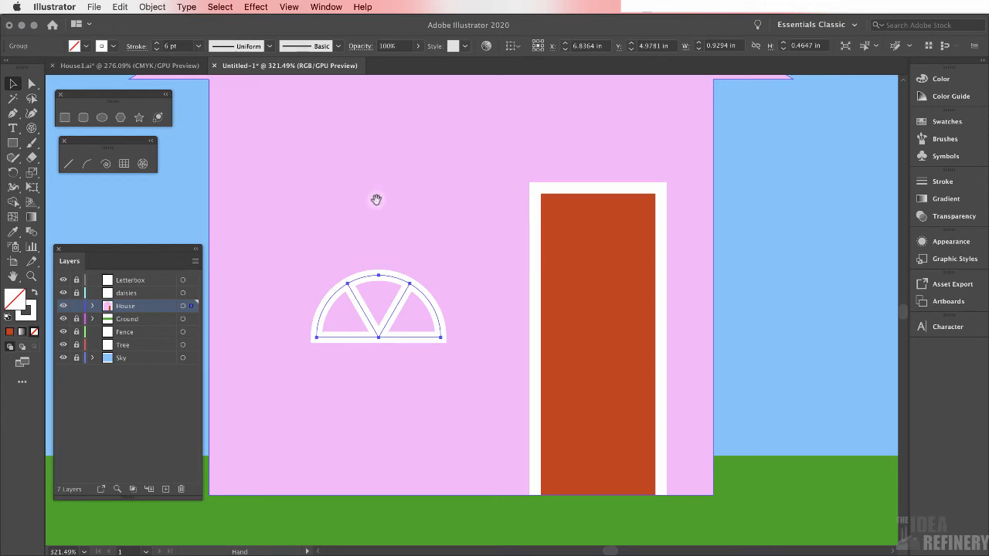
pyautogui.moveTo(402, 204); pyautogui.dragTo(468, 234)
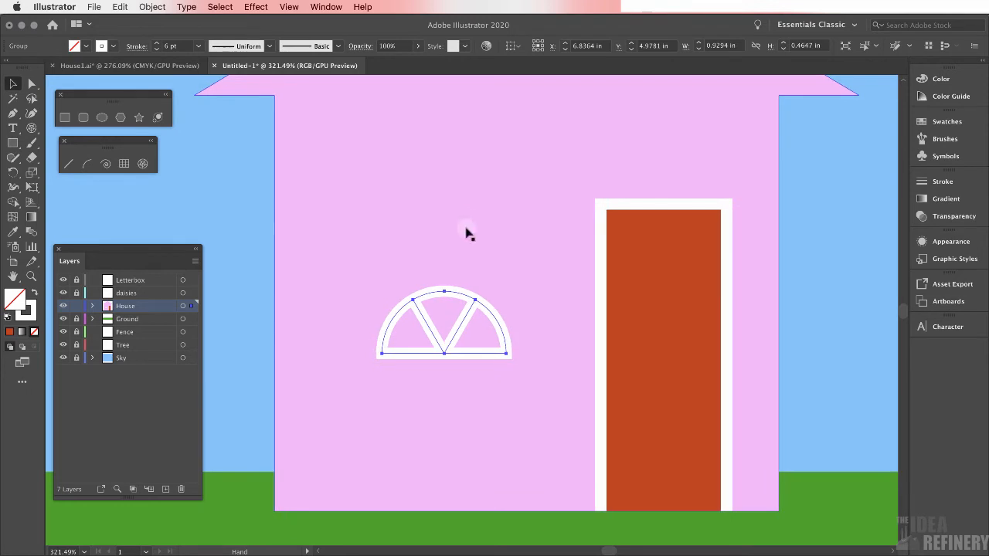
pyautogui.press('v')
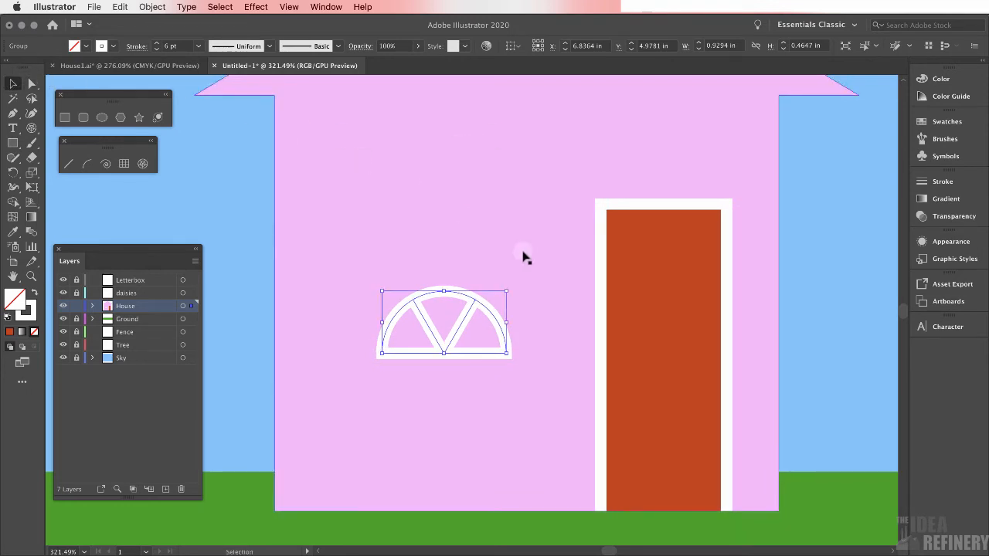
pyautogui.moveTo(458, 334); pyautogui.dragTo(650, 275)
pyautogui.moveTo(577, 296); pyautogui.dragTo(624, 284)
pyautogui.moveTo(674, 258); pyautogui.dragTo(680, 265)
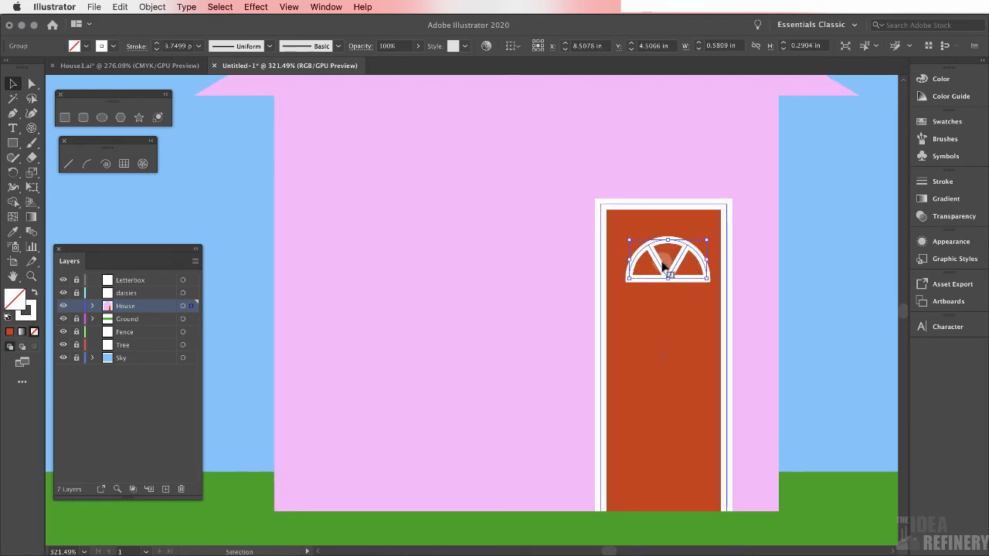
# Fill the arched window's panes with light blue and nudge it into place at the top of the door
pyautogui.click(924, 78)
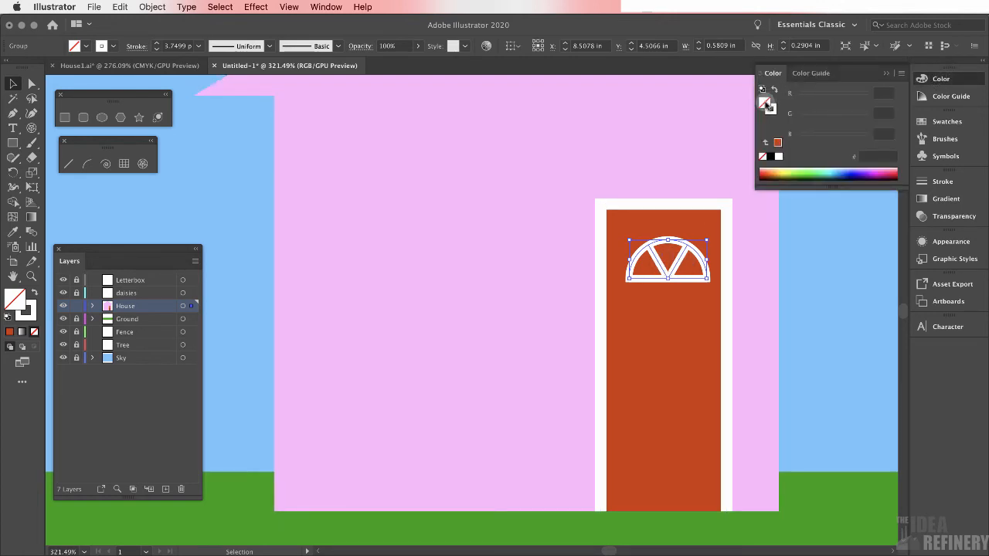
pyautogui.click(833, 170)
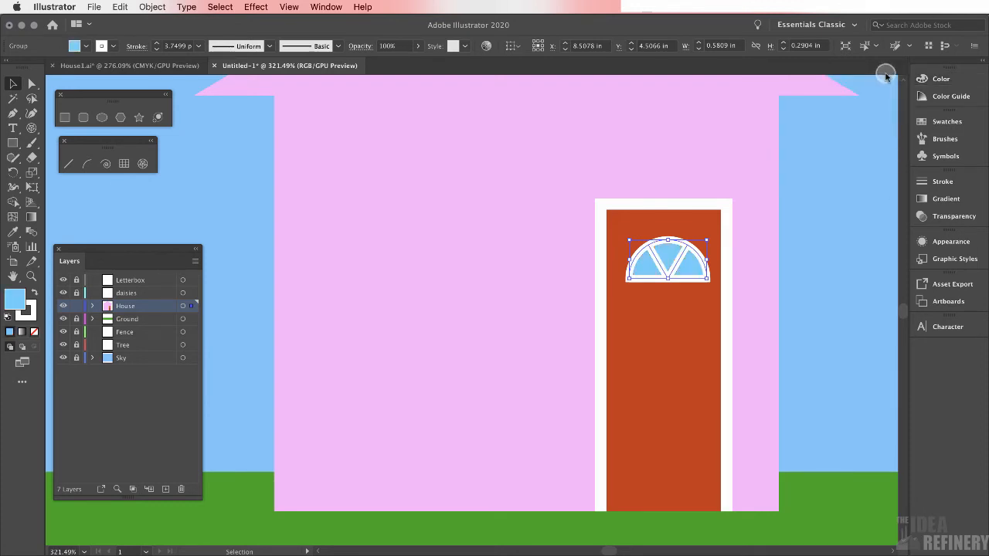
pyautogui.moveTo(678, 272)
pyautogui.mouseDown()
pyautogui.moveTo(692, 214)
pyautogui.moveTo(673, 265)
pyautogui.mouseUp()
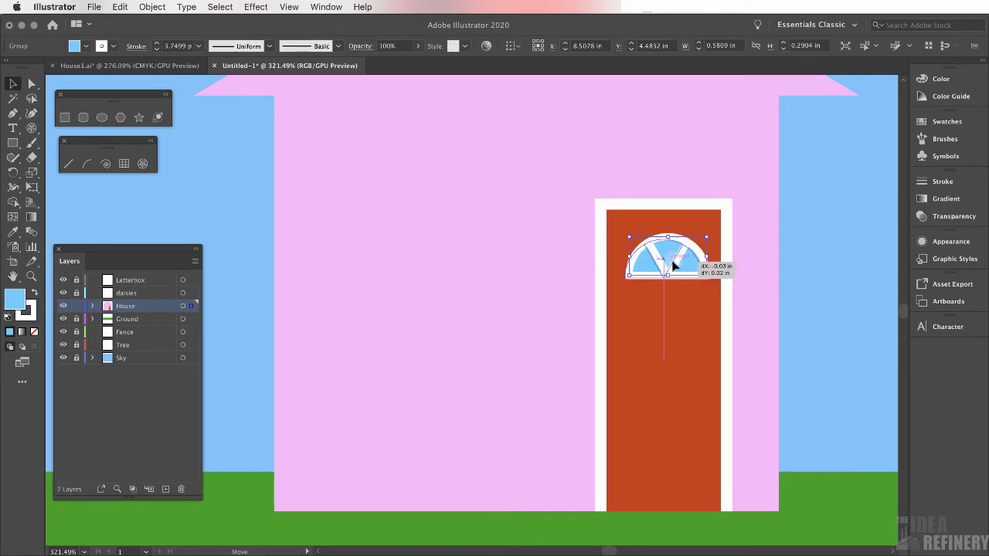
pyautogui.moveTo(673, 265); pyautogui.dragTo(669, 267)
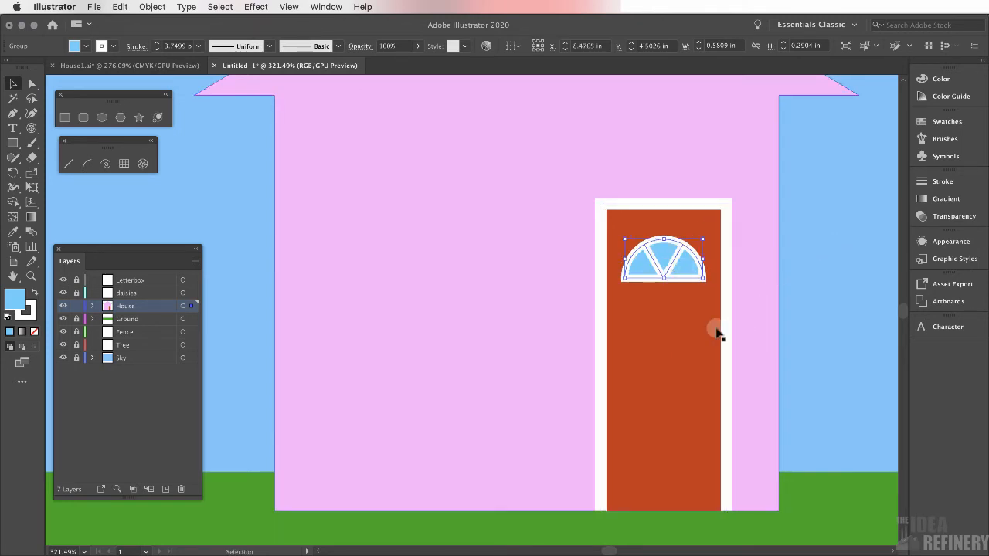
# Draw a small light blue circle about 0.14 in wide as the doorknob and remove its stroke
pyautogui.click(102, 118)
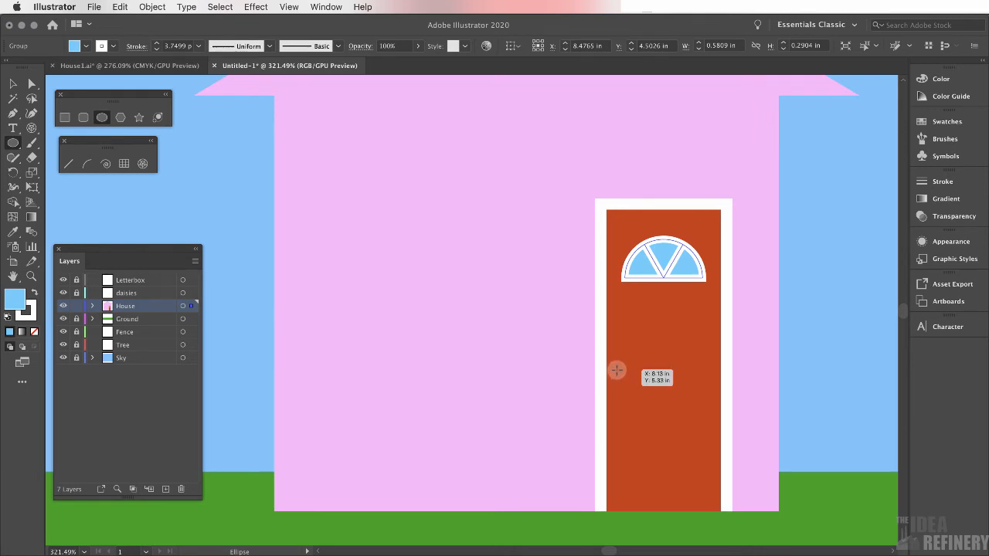
pyautogui.moveTo(616, 370); pyautogui.dragTo(625, 393)
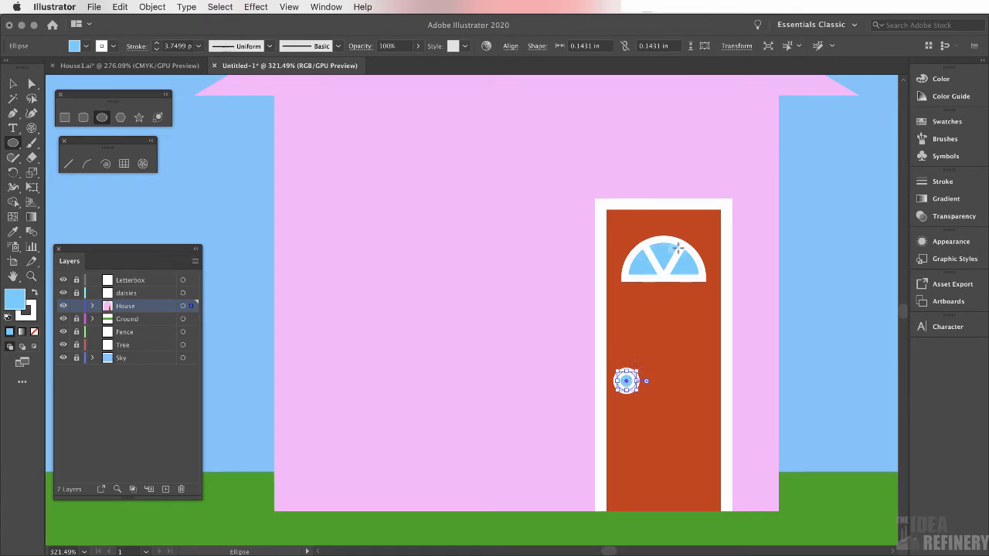
pyautogui.click(954, 78)
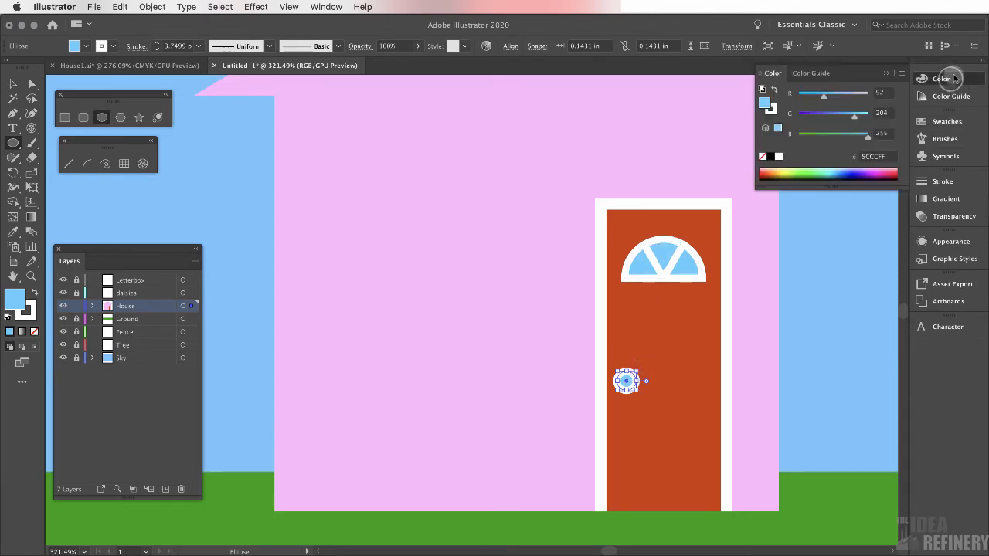
pyautogui.click(770, 109)
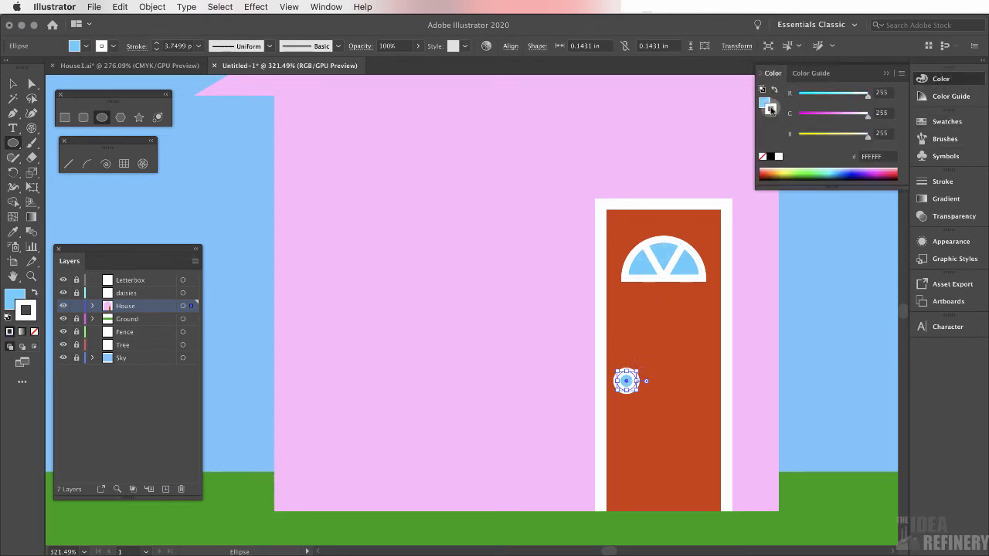
pyautogui.click(762, 156)
pyautogui.click(764, 101)
pyautogui.press('v')
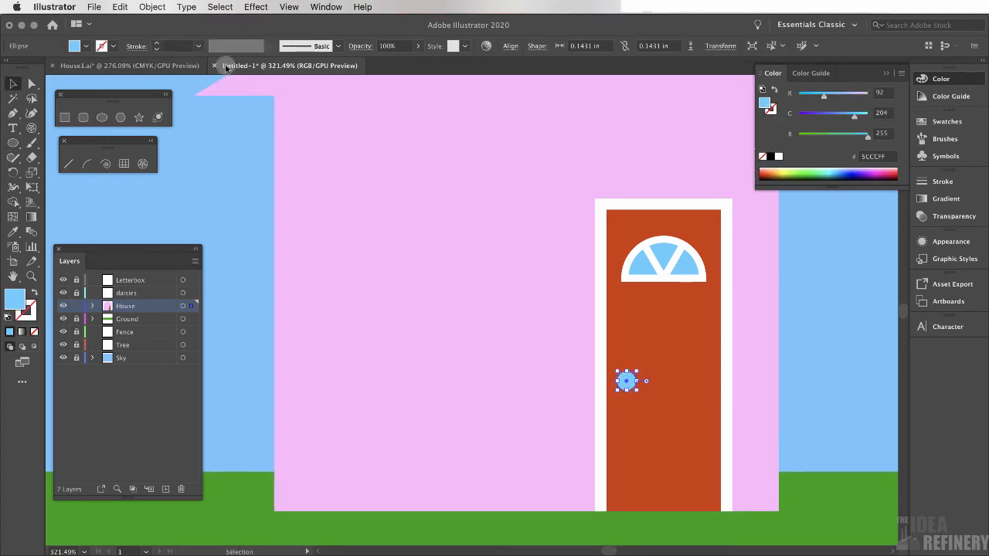
# Examine the window and door in the House1 reference file
pyautogui.click(153, 68)
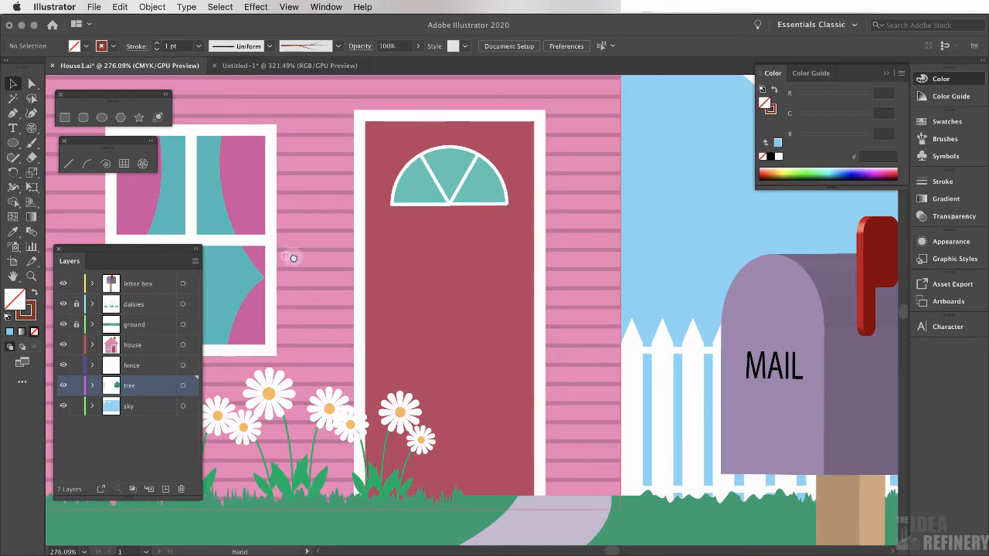
pyautogui.moveTo(292, 255); pyautogui.dragTo(455, 260)
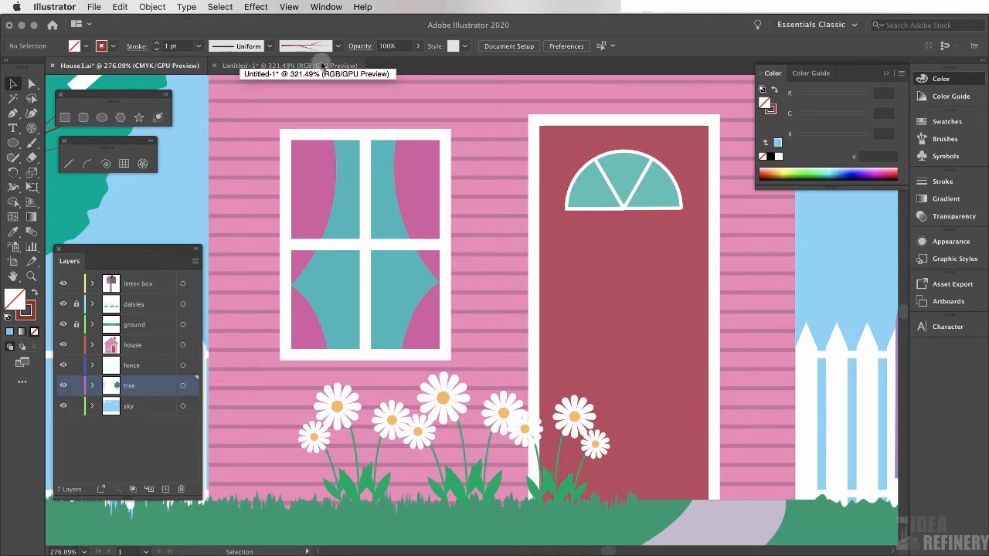
pyautogui.click(322, 65)
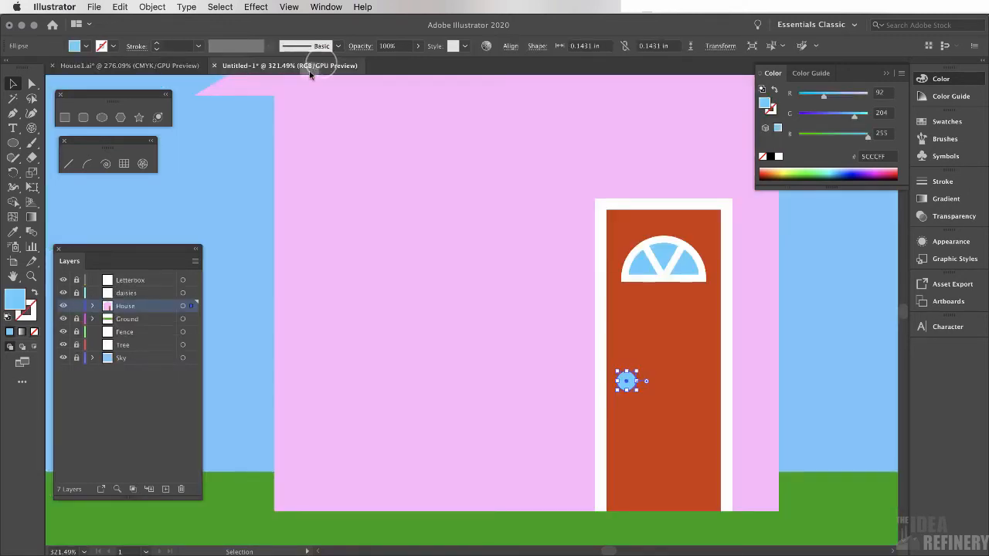
pyautogui.click(123, 164)
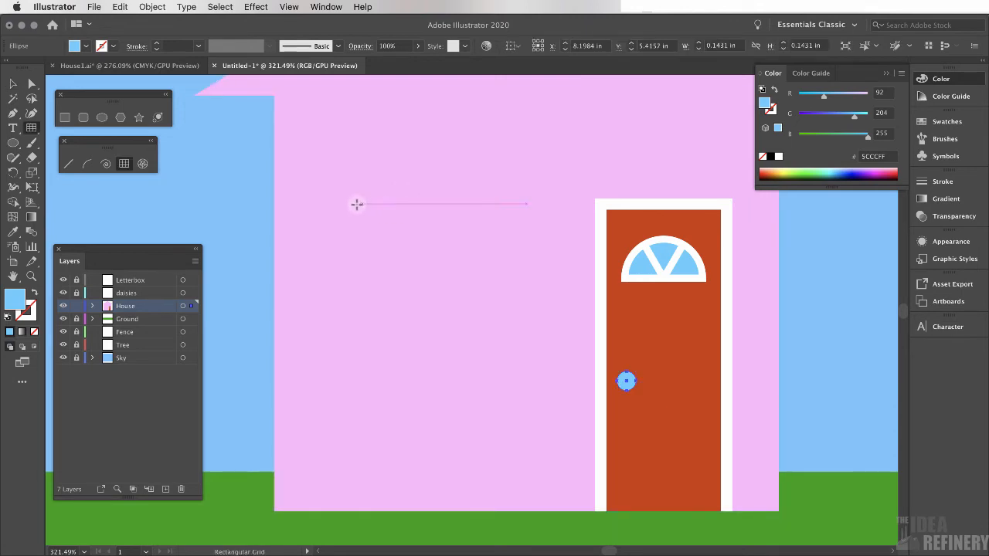
pyautogui.moveTo(347, 204)
pyautogui.mouseDown()
pyautogui.moveTo(404, 286)
pyautogui.moveTo(505, 350)
pyautogui.moveTo(526, 390)
pyautogui.mouseUp()
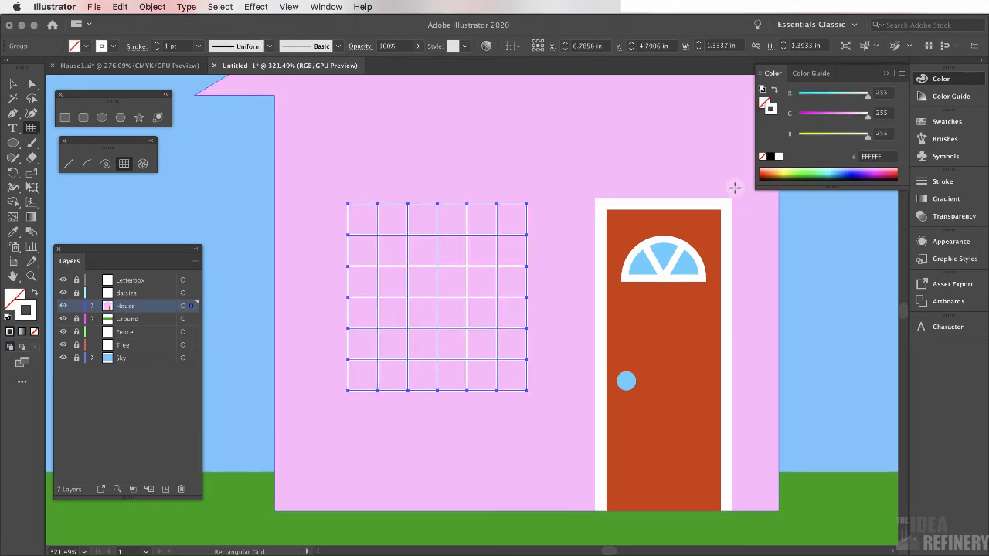
pyautogui.press('super+z')
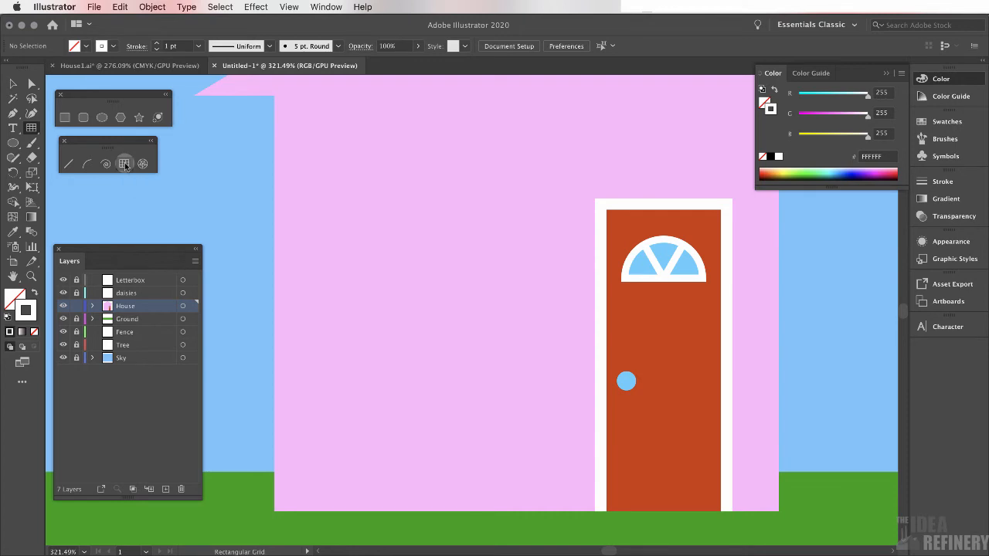
# Create a 1.3337 by 1.3933 in rectangular grid with 1 horizontal and 1 vertical divider for the house window
pyautogui.click(394, 235)
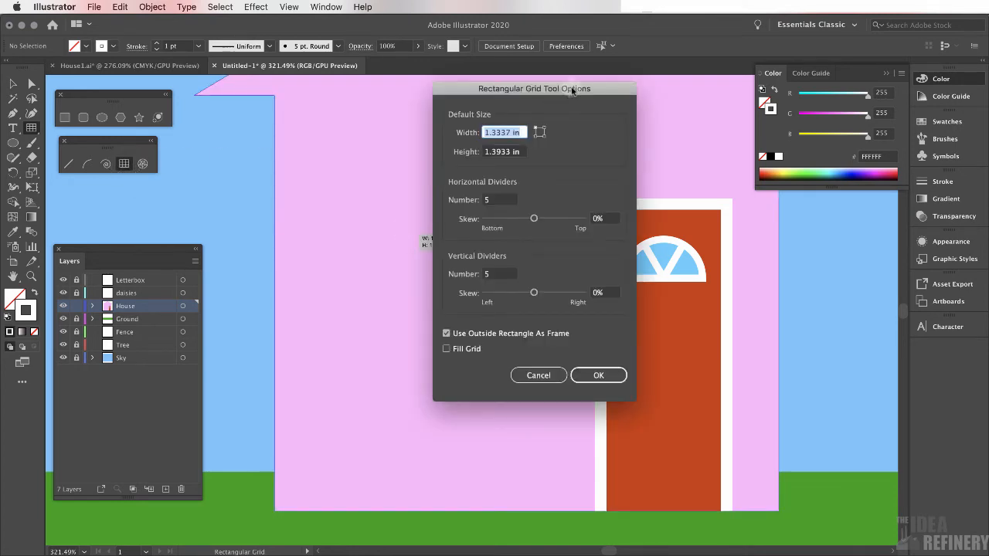
pyautogui.click(488, 200)
pyautogui.write('1')
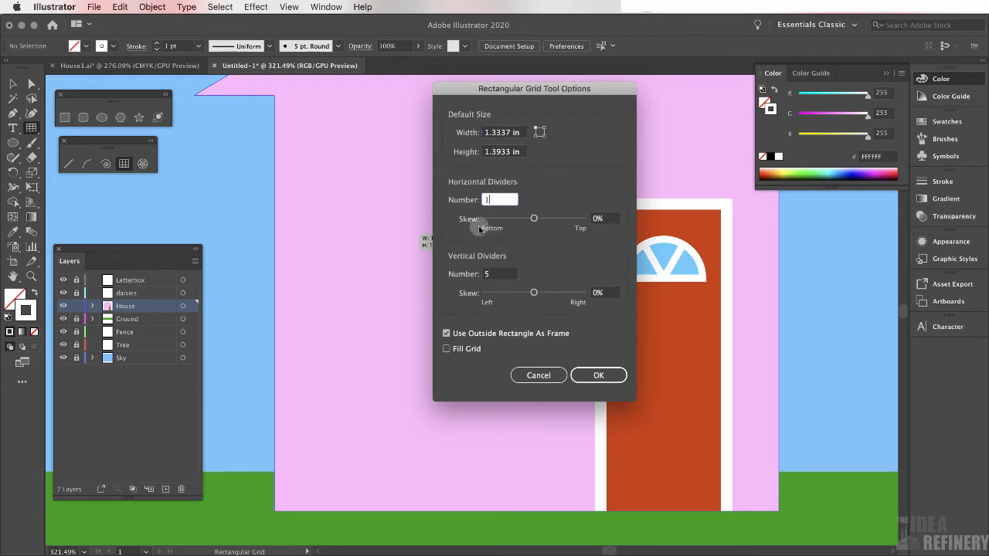
pyautogui.doubleClick(492, 274)
pyautogui.write('1')
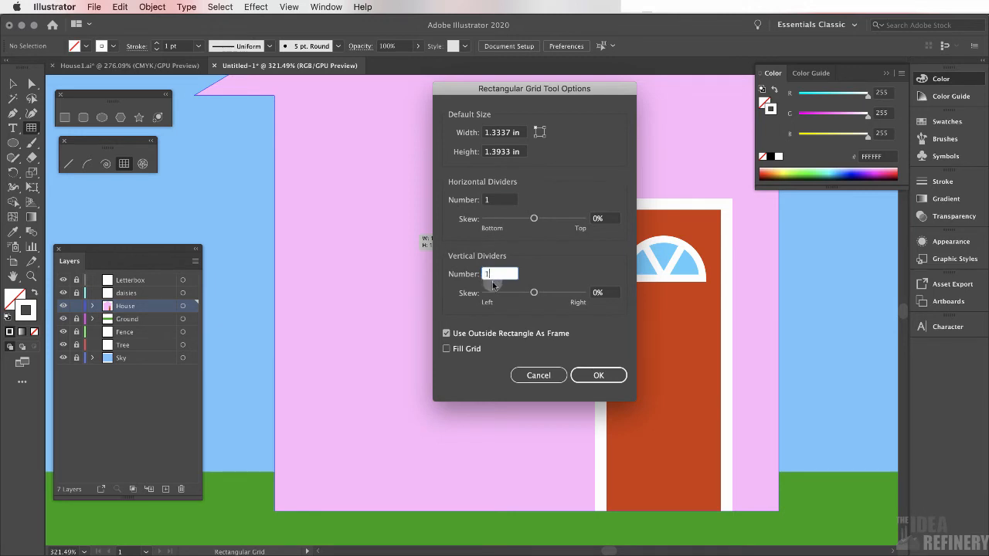
pyautogui.click(609, 378)
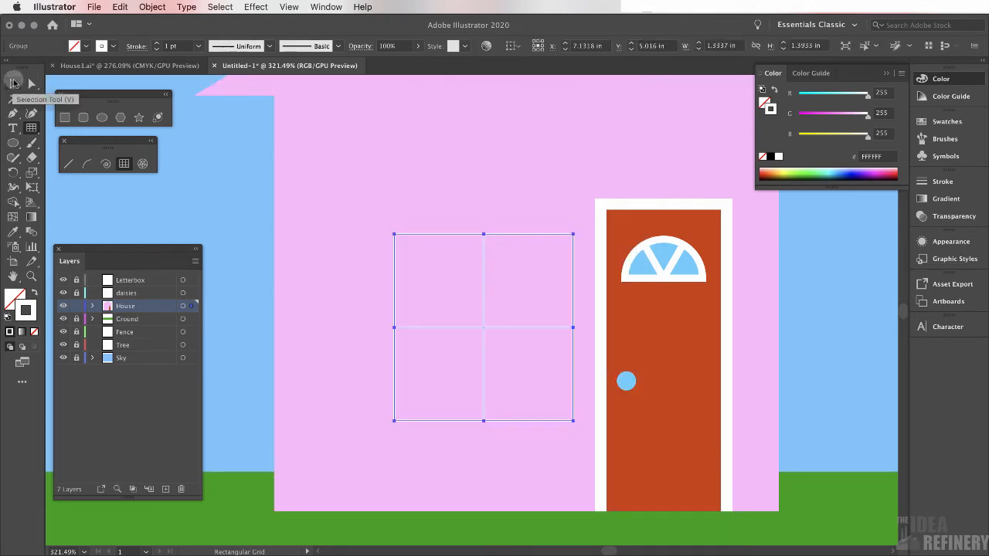
# Increase the window grid's stroke weight to 5 pt
pyautogui.click(944, 181)
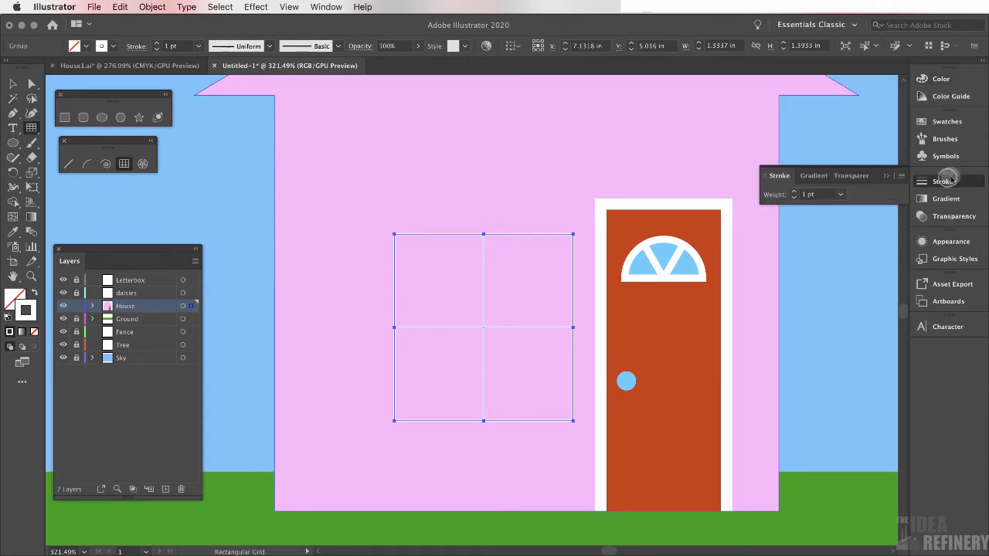
pyautogui.click(795, 192)
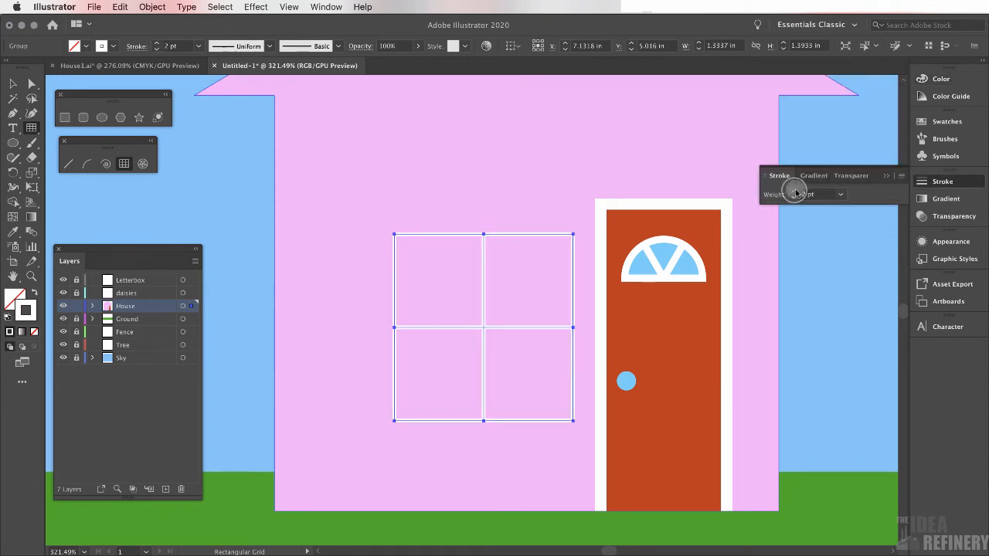
pyautogui.click(794, 192)
pyautogui.click(795, 193)
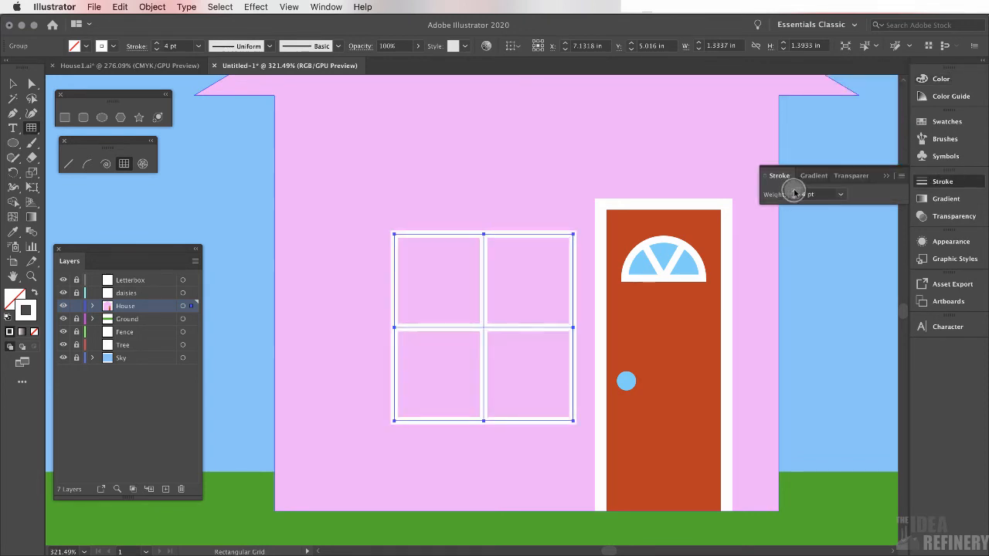
pyautogui.click(794, 193)
pyautogui.press('v')
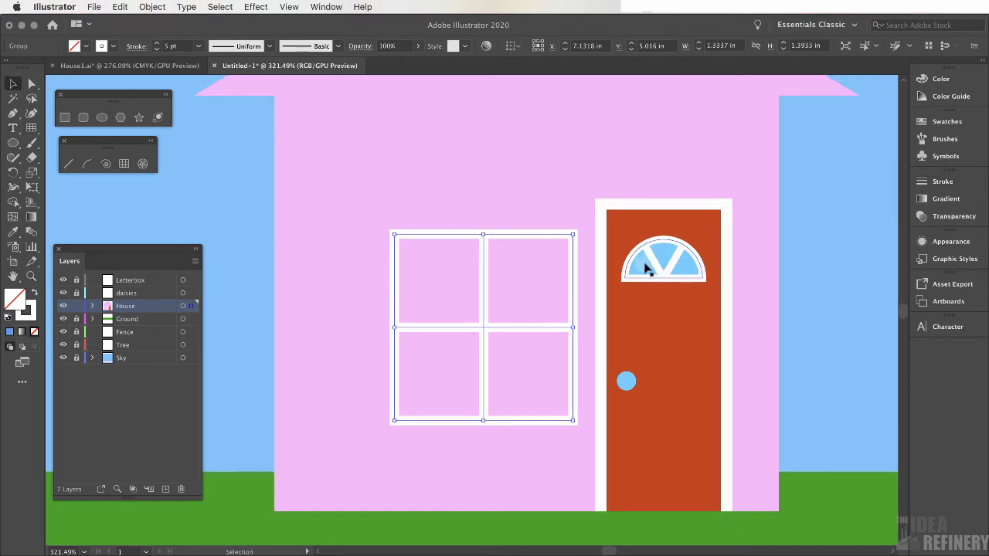
# Copy the arched window's light blue fill and white stroke onto the window grid with the Eyedropper tool
pyautogui.click(13, 232)
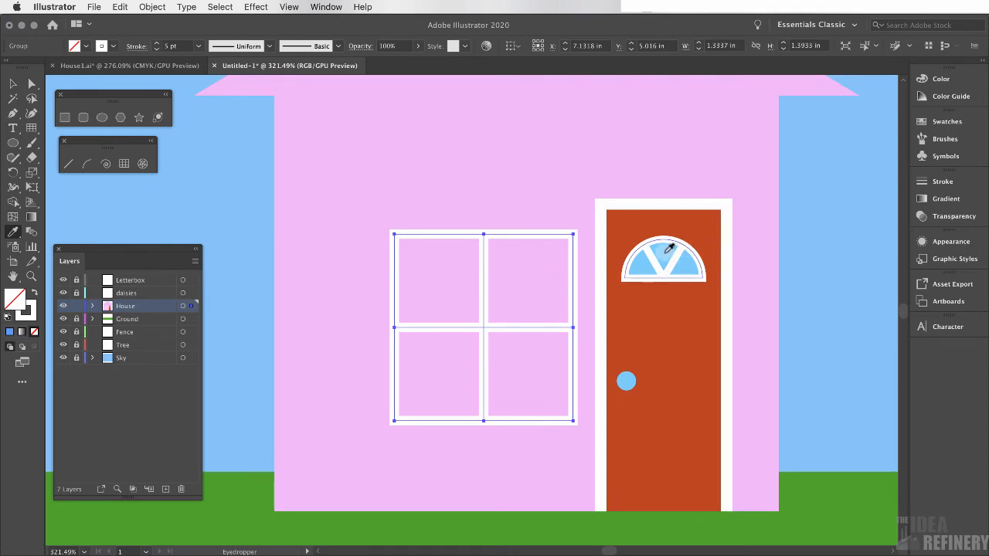
pyautogui.click(668, 251)
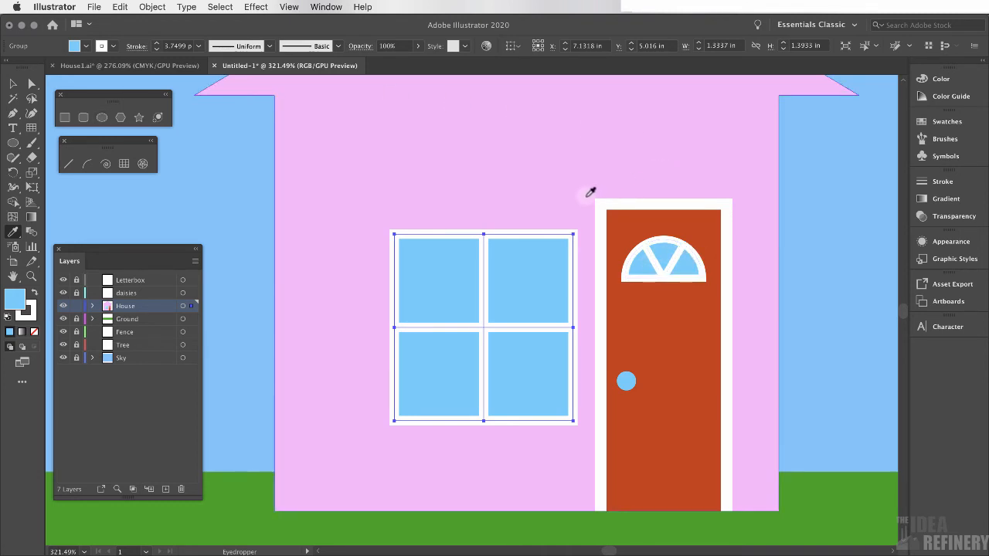
pyautogui.press('v')
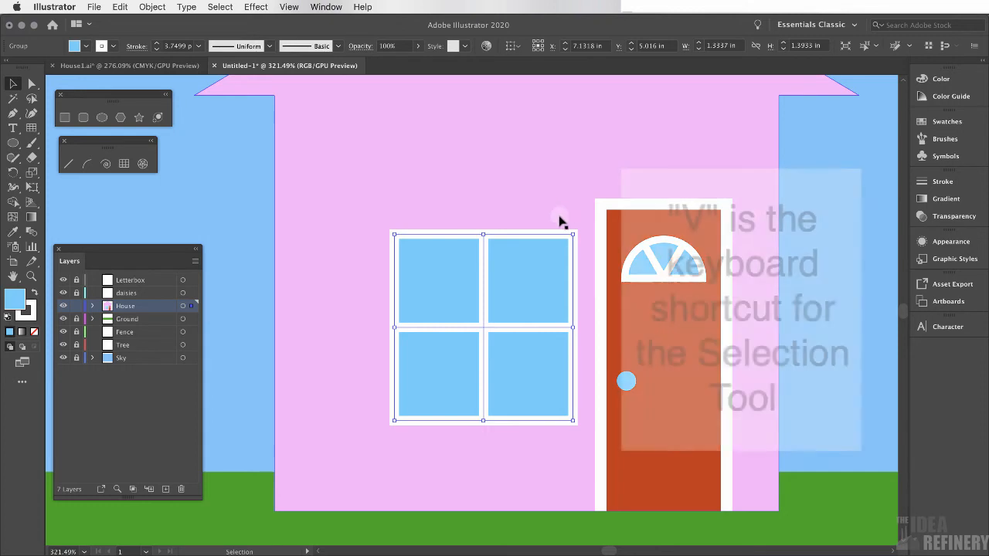
# Move the window grid up and left beside the door, then deselect it
pyautogui.moveTo(544, 238); pyautogui.dragTo(512, 206)
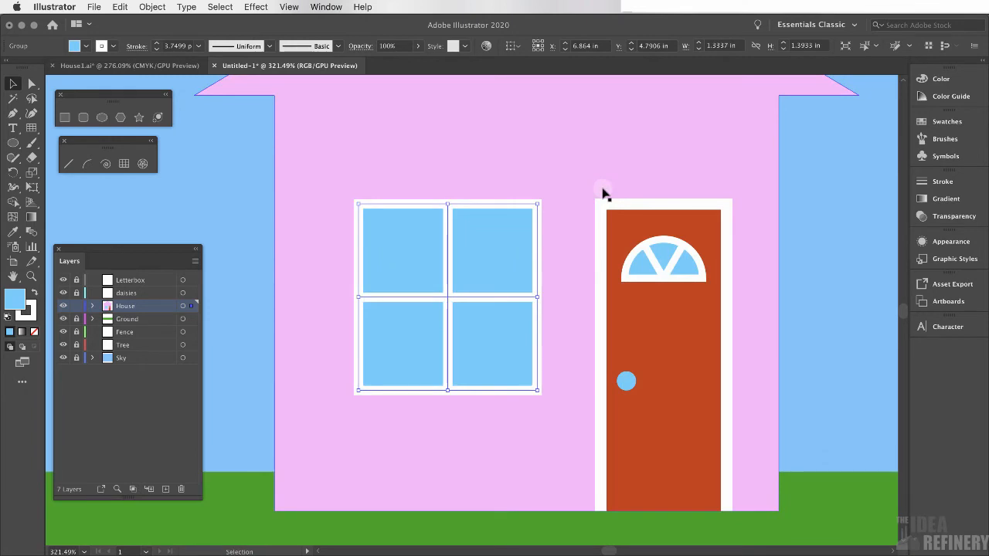
pyautogui.press('super+0')
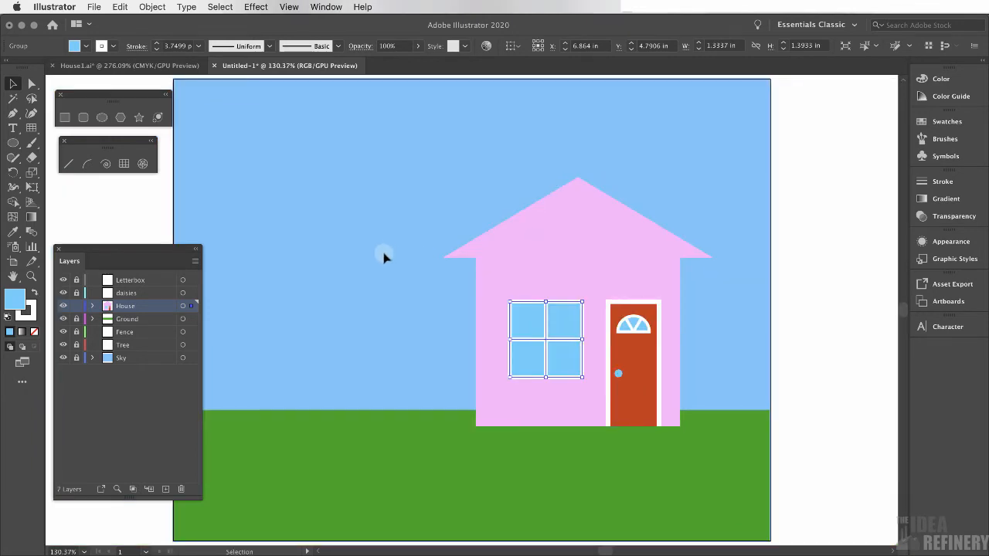
pyautogui.press('a')
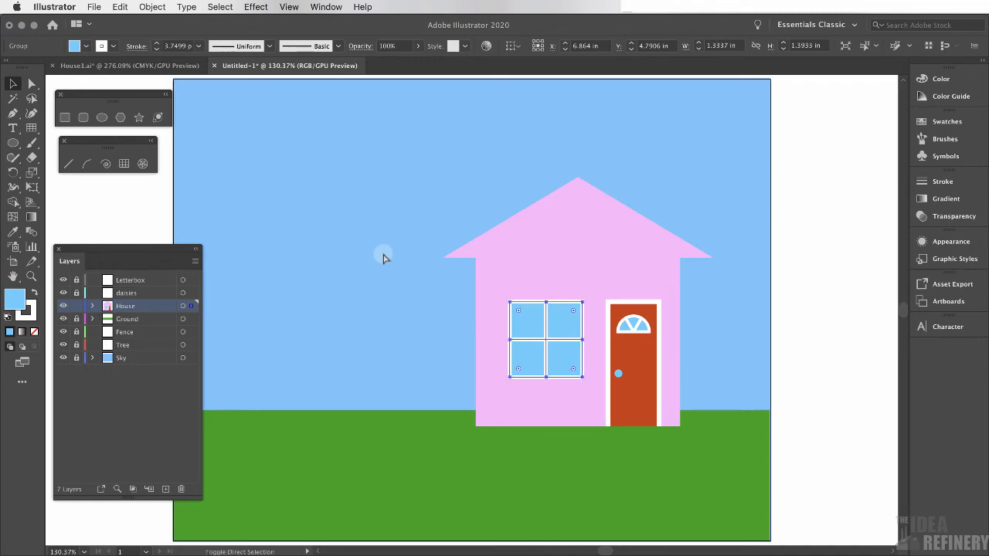
pyautogui.click(384, 255)
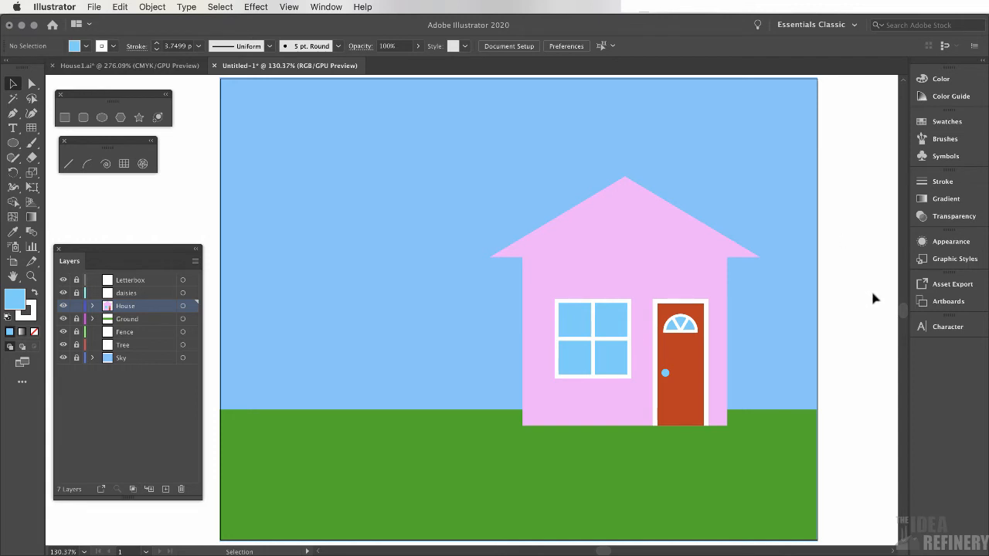
# Switch to the House1 reference file and view its whole artboard
pyautogui.click(157, 65)
pyautogui.press('super+0')
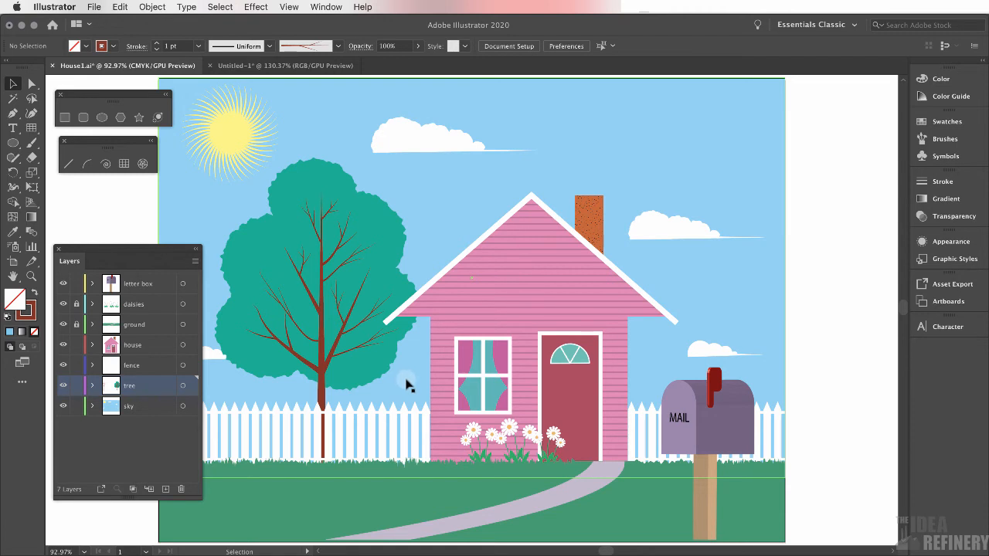
# Return to the new document, lock the House layer and make the Tree layer the active layer
pyautogui.click(288, 65)
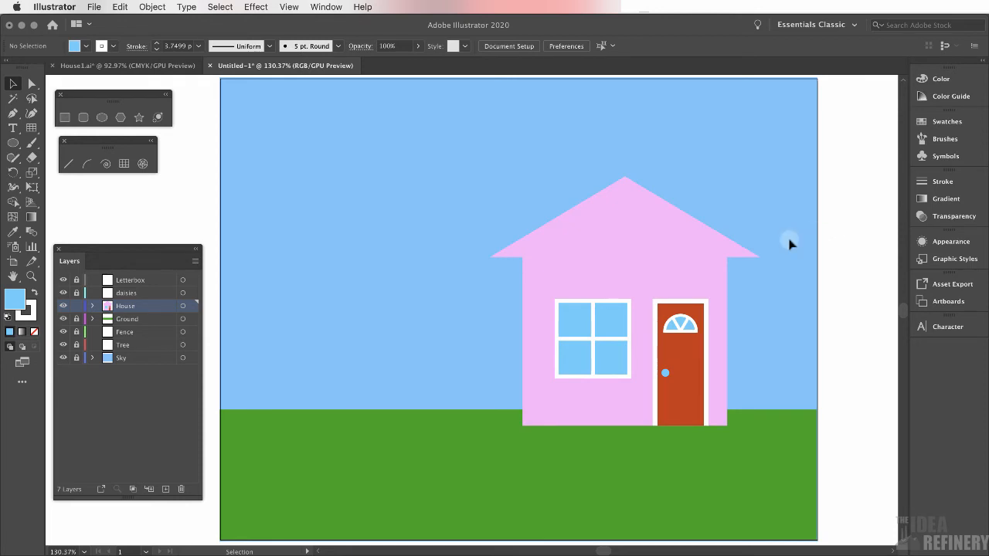
pyautogui.click(77, 306)
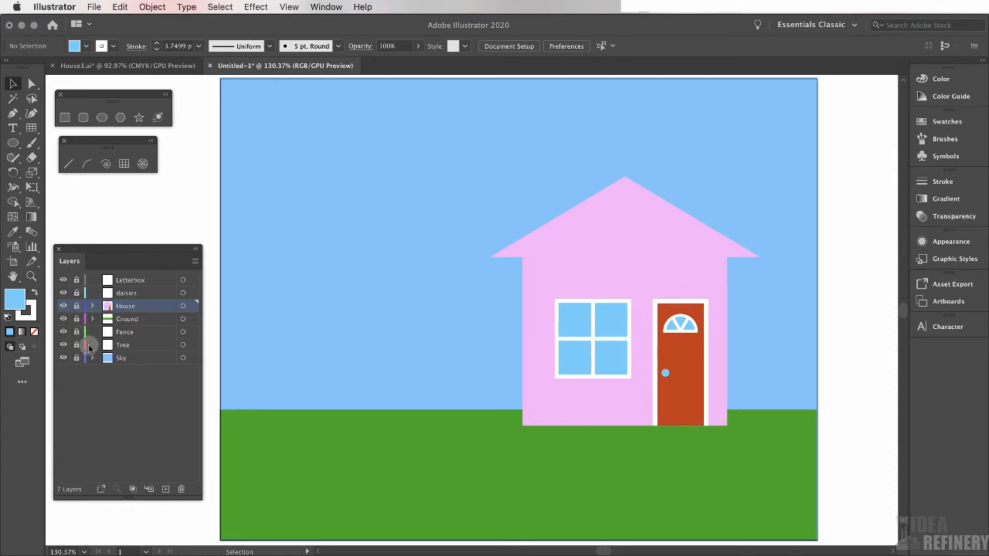
pyautogui.click(76, 345)
pyautogui.click(137, 344)
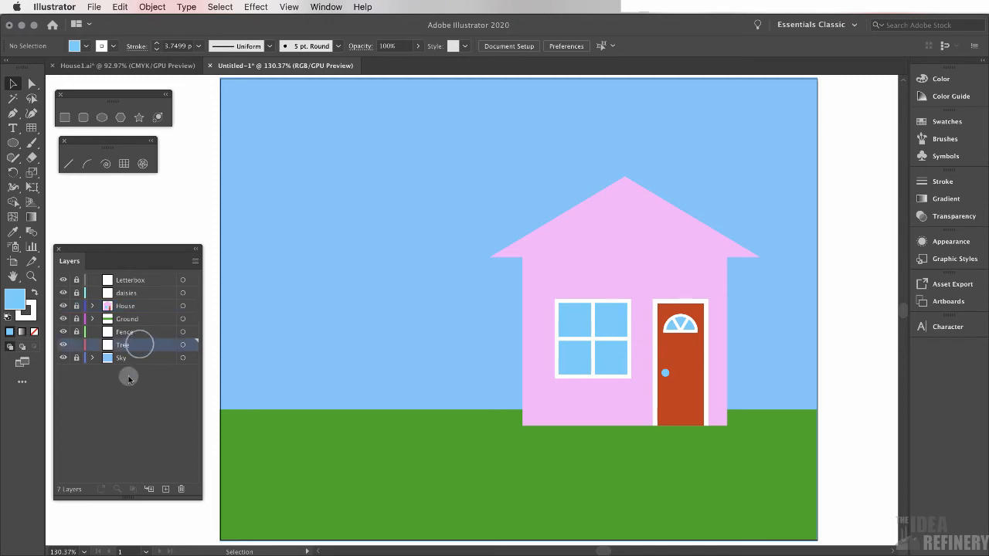
pyautogui.click(144, 344)
pyautogui.click(278, 322)
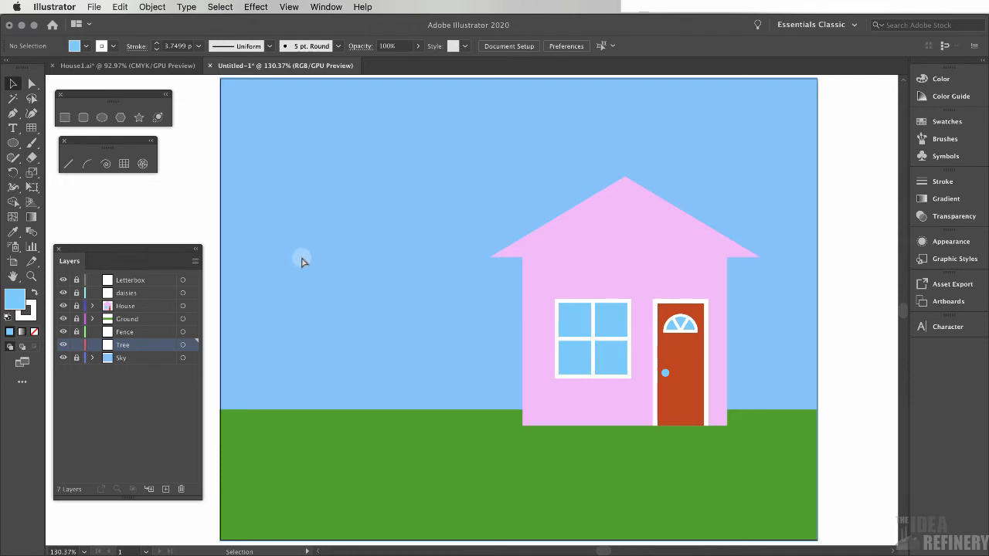
# Draw a long, thin tapered triangle about 8.7 in long above the artboard with the Pen tool
pyautogui.press('super+1')
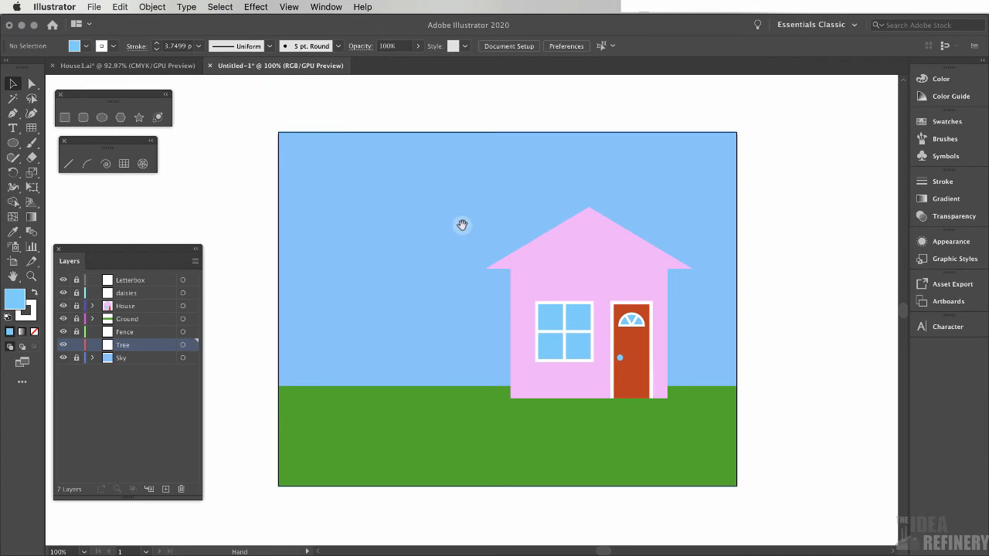
pyautogui.moveTo(463, 225); pyautogui.dragTo(470, 275)
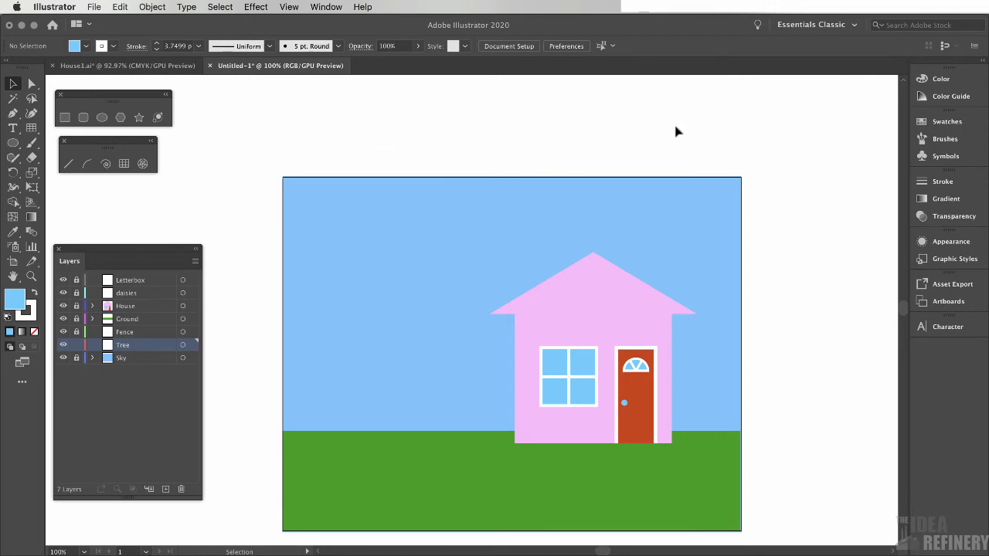
pyautogui.click(11, 114)
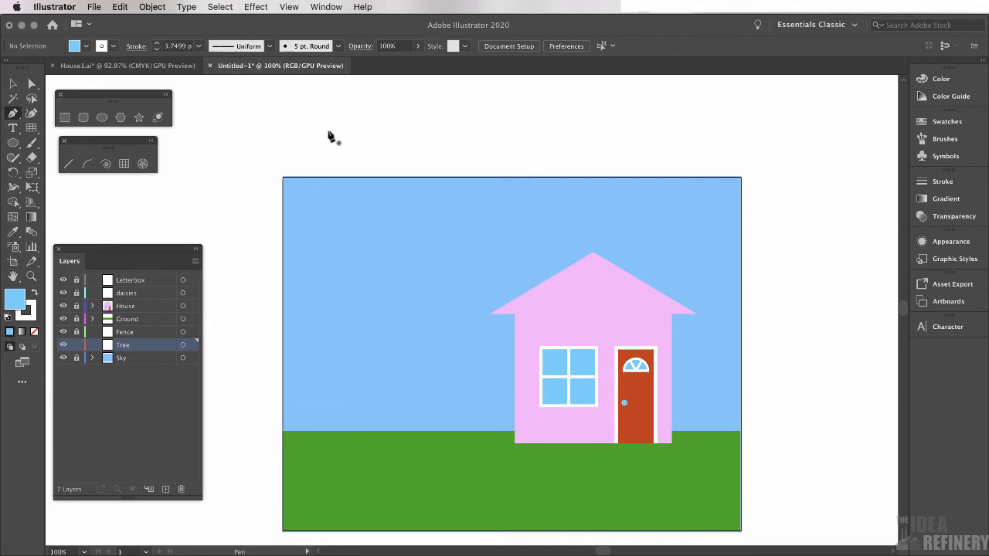
pyautogui.moveTo(328, 130); pyautogui.dragTo(331, 151)
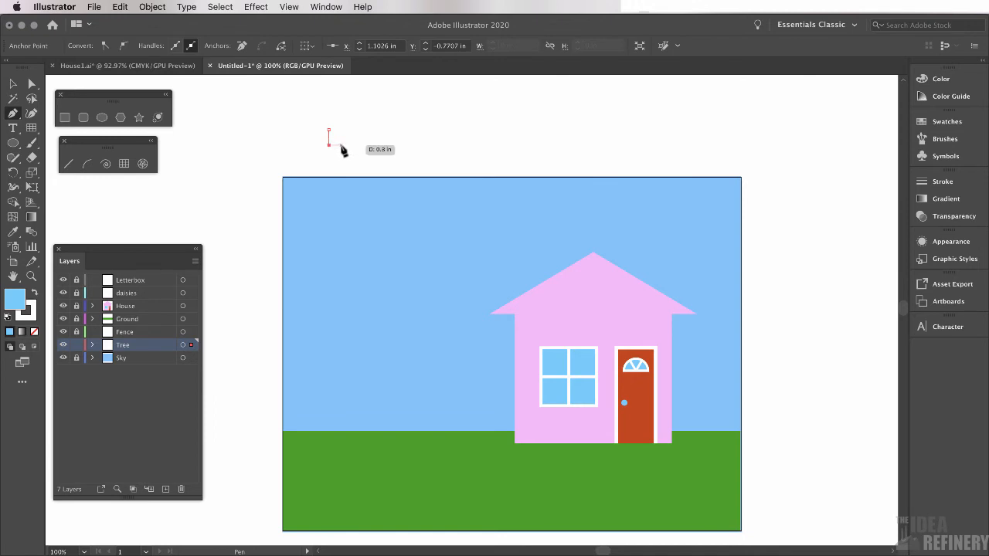
pyautogui.click(690, 143)
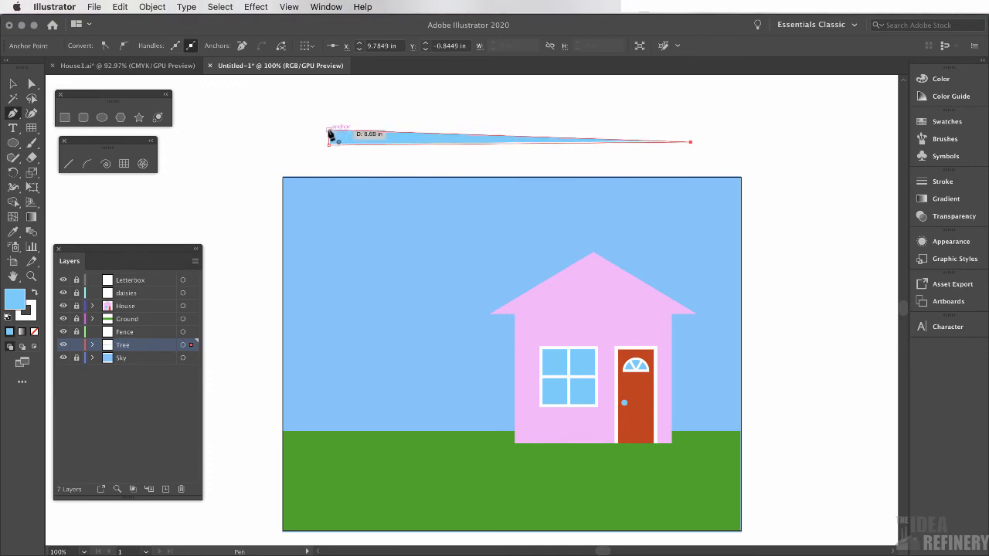
pyautogui.click(331, 135)
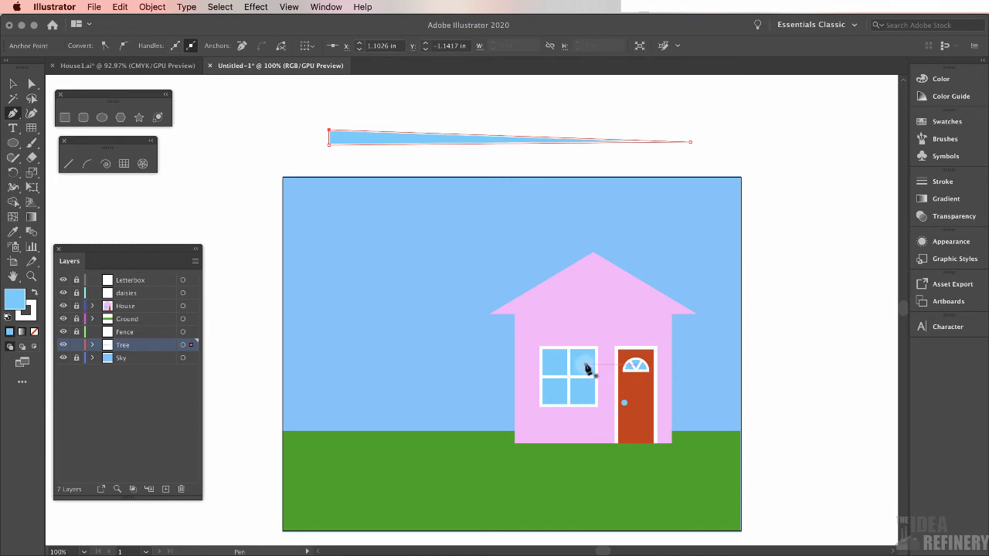
pyautogui.click(12, 82)
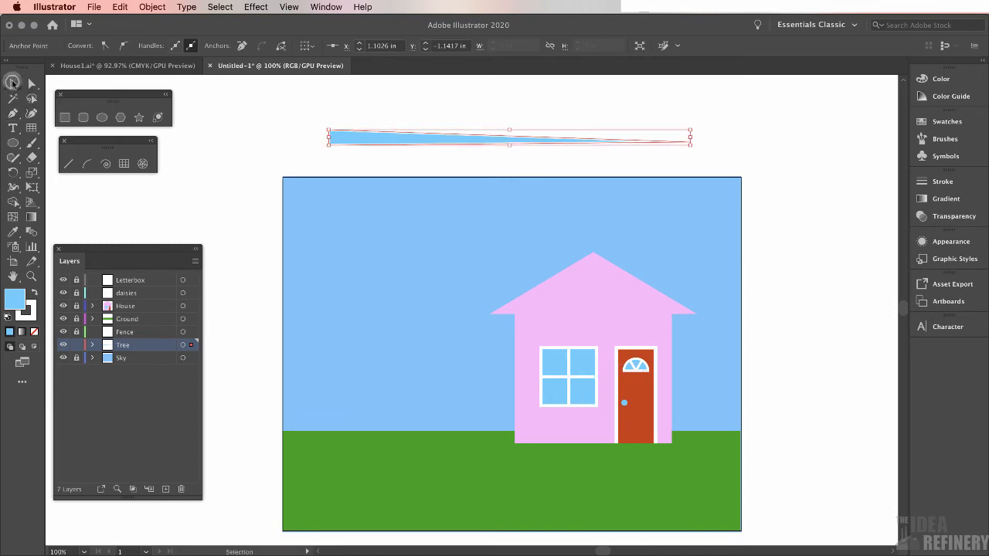
# Fill the tapered triangle with brown 8B3400 and remove its stroke
pyautogui.click(941, 79)
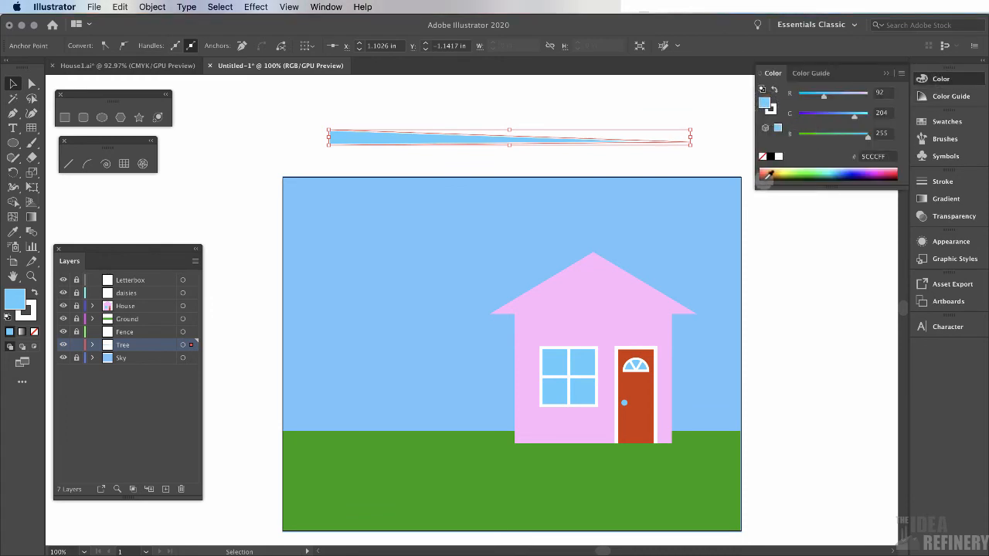
pyautogui.click(771, 172)
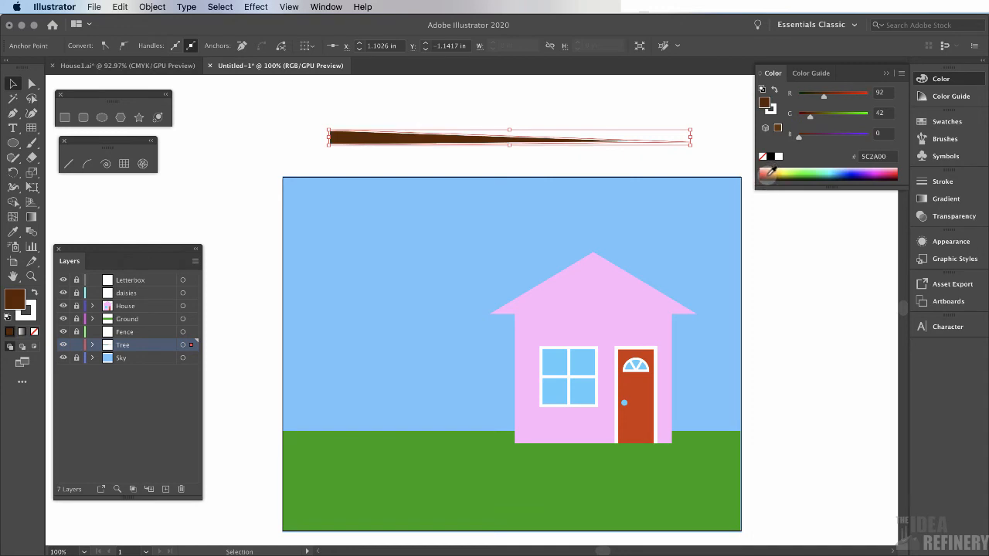
pyautogui.click(766, 174)
pyautogui.click(766, 175)
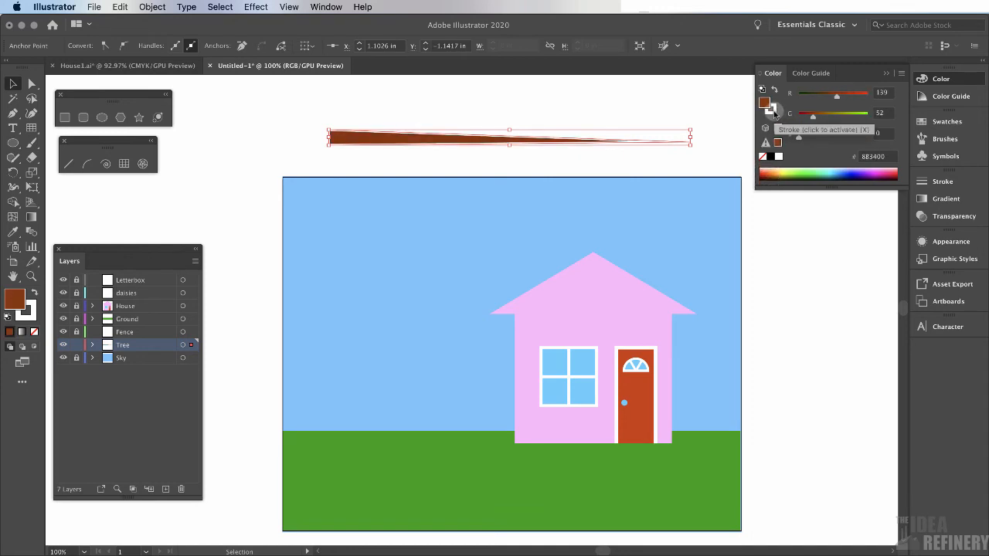
pyautogui.click(773, 112)
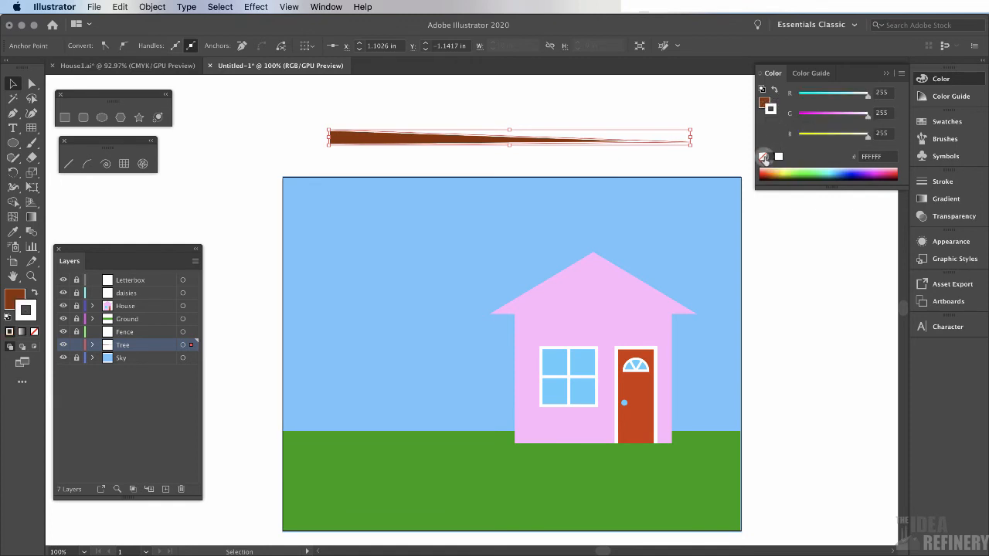
pyautogui.click(763, 158)
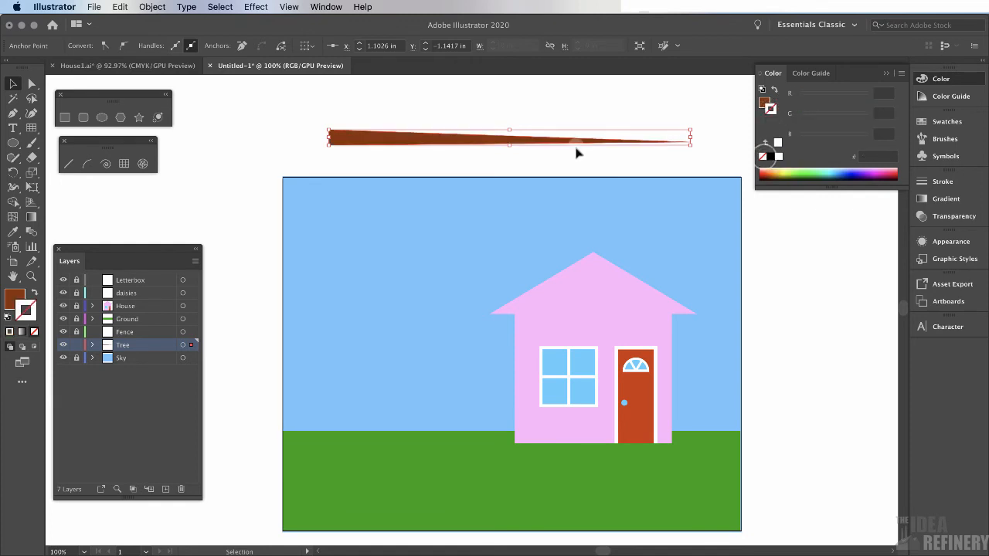
# Create a new Art Brush from the brown triangle, keeping the default Art Brush options
pyautogui.click(950, 140)
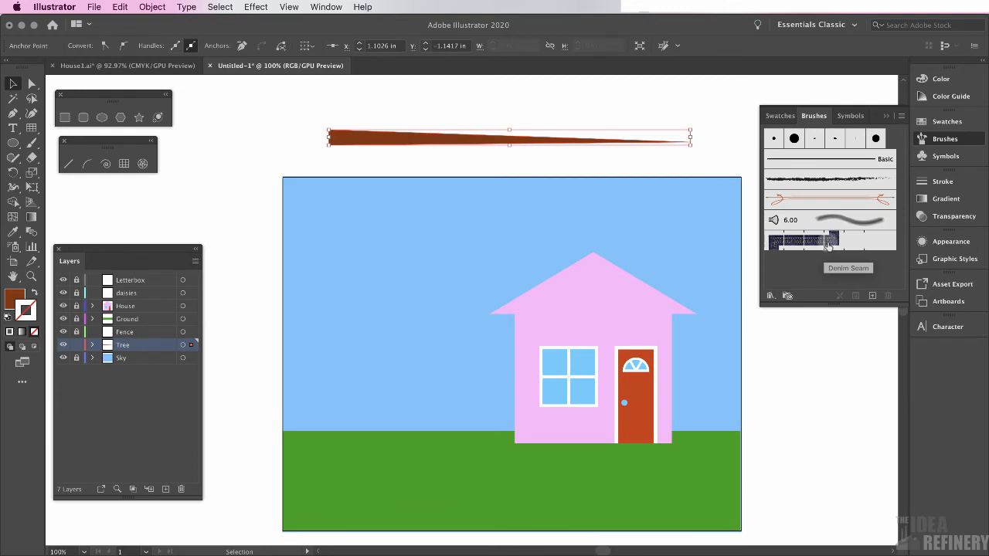
pyautogui.click(902, 116)
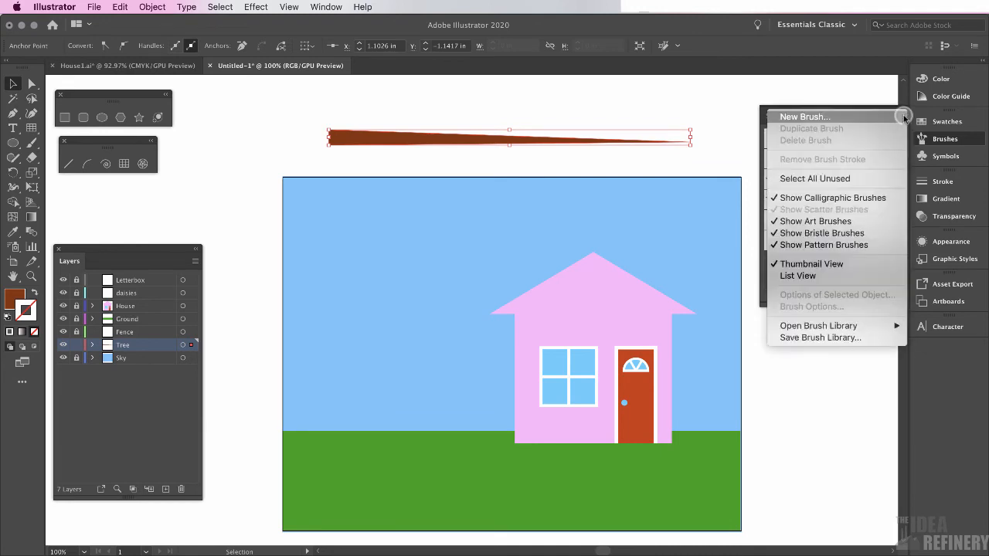
pyautogui.click(813, 118)
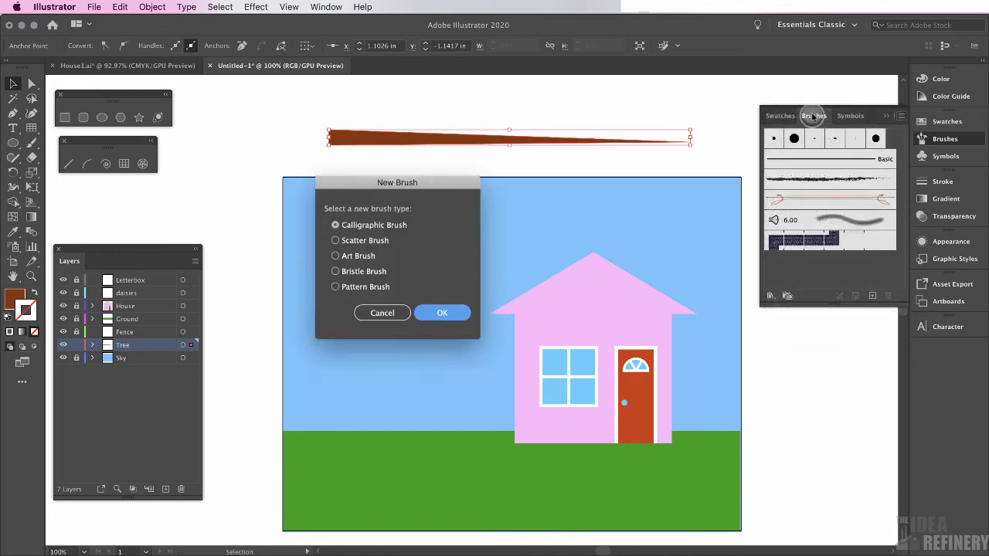
pyautogui.moveTo(422, 187)
pyautogui.mouseDown()
pyautogui.moveTo(460, 170)
pyautogui.moveTo(432, 188)
pyautogui.mouseUp()
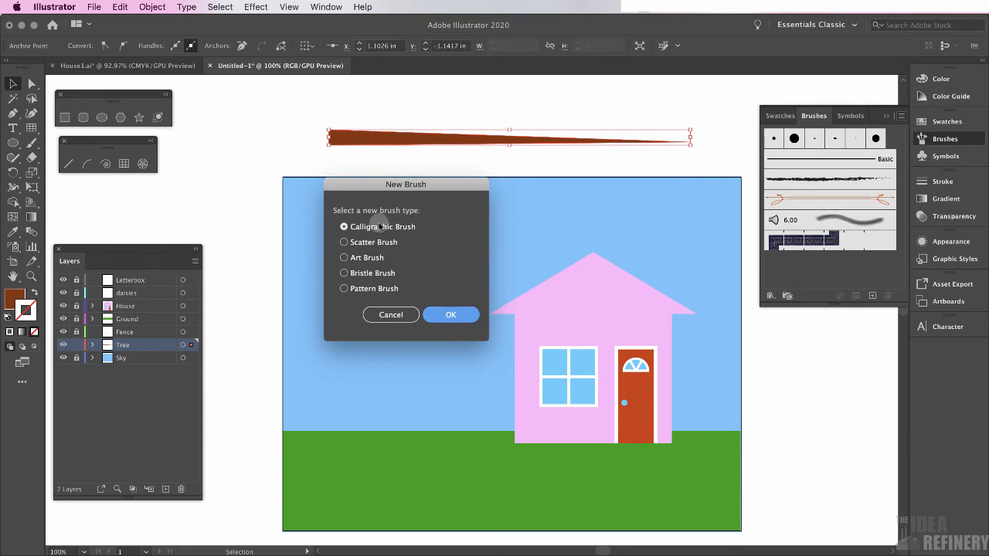
pyautogui.click(344, 258)
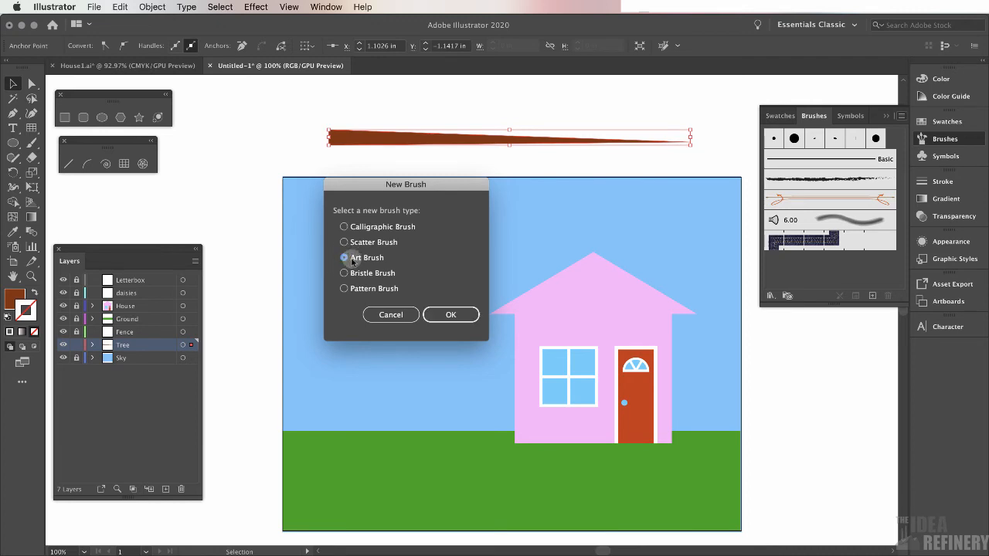
pyautogui.click(461, 317)
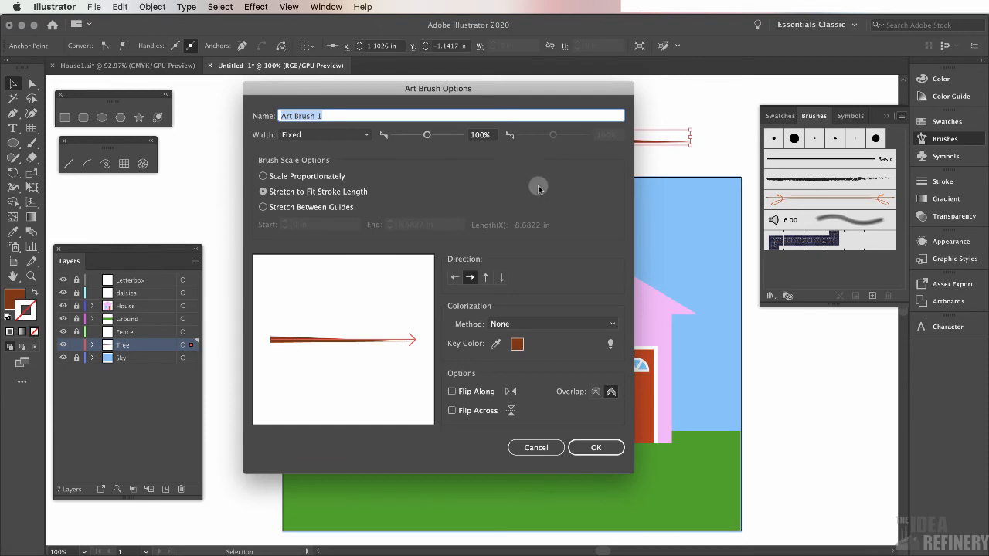
pyautogui.click(600, 448)
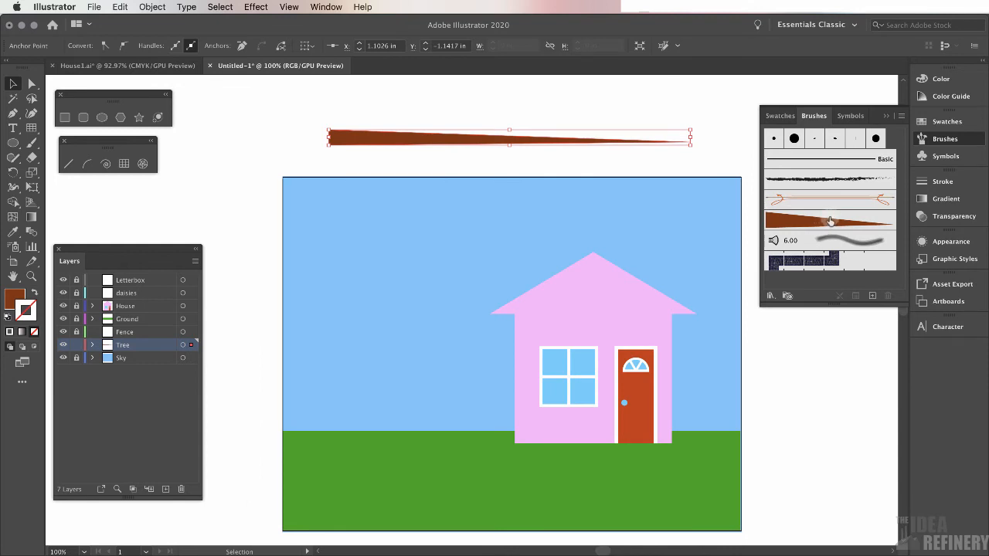
# Draw a wavy vertical tree trunk about 5.2 in tall rising from the ground with the Pencil tool
pyautogui.click(14, 159)
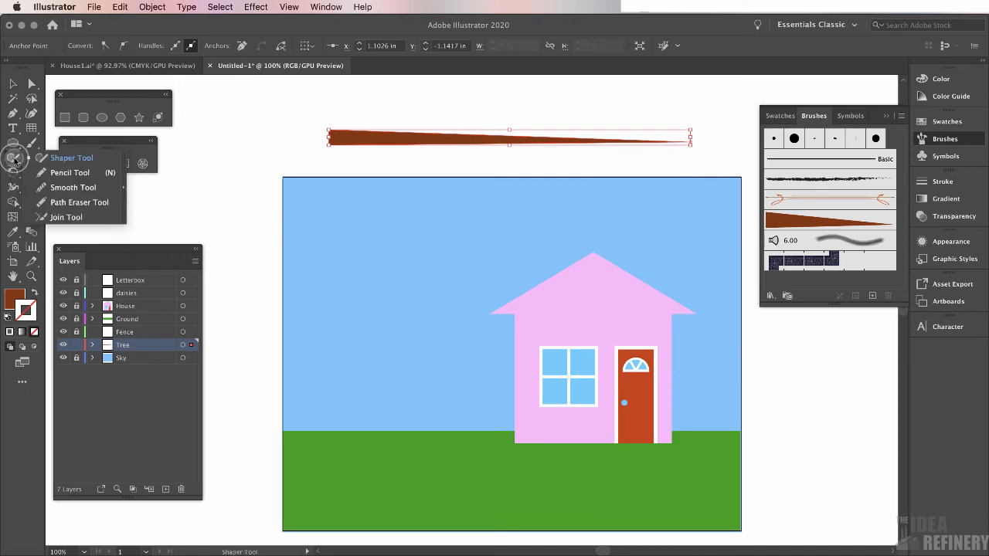
pyautogui.click(72, 174)
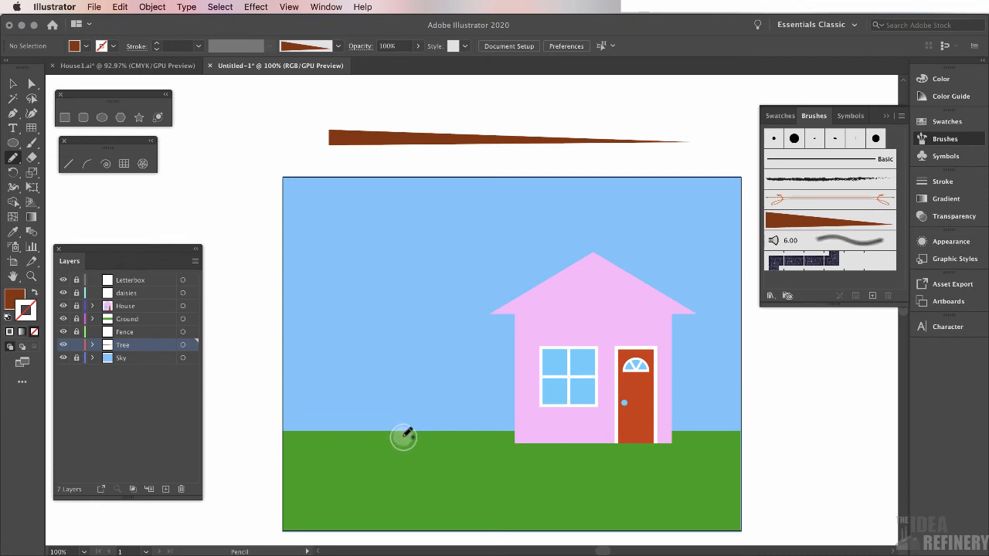
pyautogui.moveTo(401, 433)
pyautogui.mouseDown()
pyautogui.moveTo(410, 334)
pyautogui.moveTo(398, 222)
pyautogui.mouseUp()
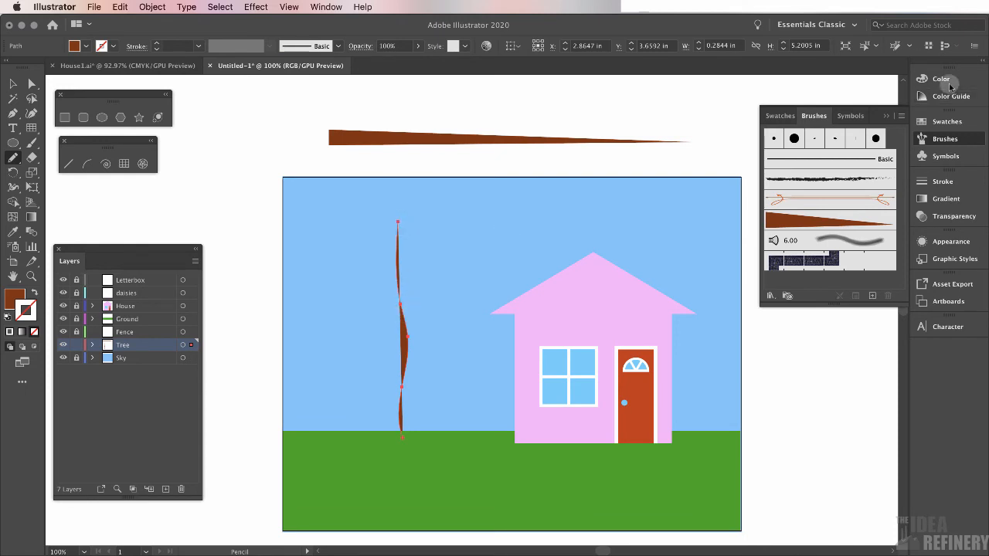
# Swap the trunk's colours so it has a brown stroke and no fill
pyautogui.click(939, 79)
pyautogui.click(941, 81)
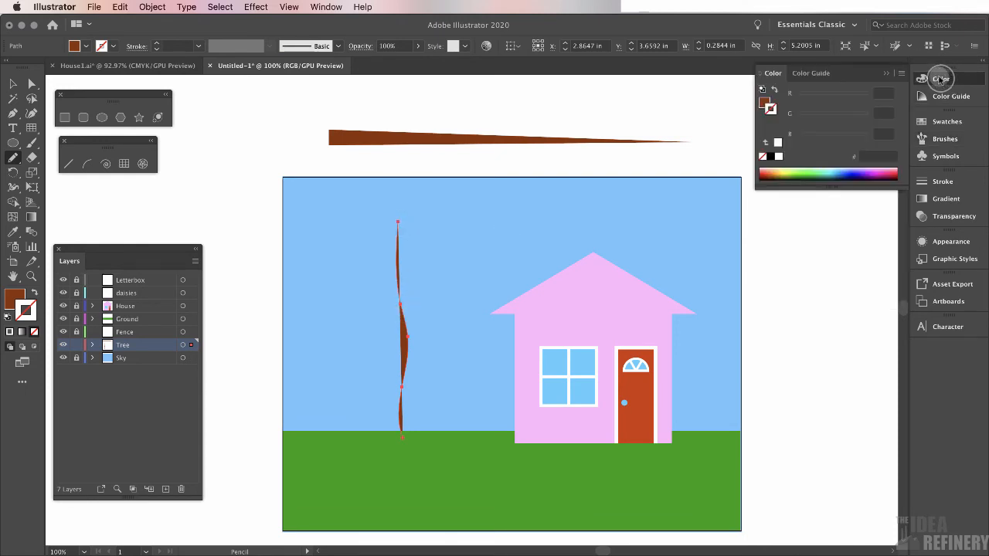
pyautogui.click(764, 101)
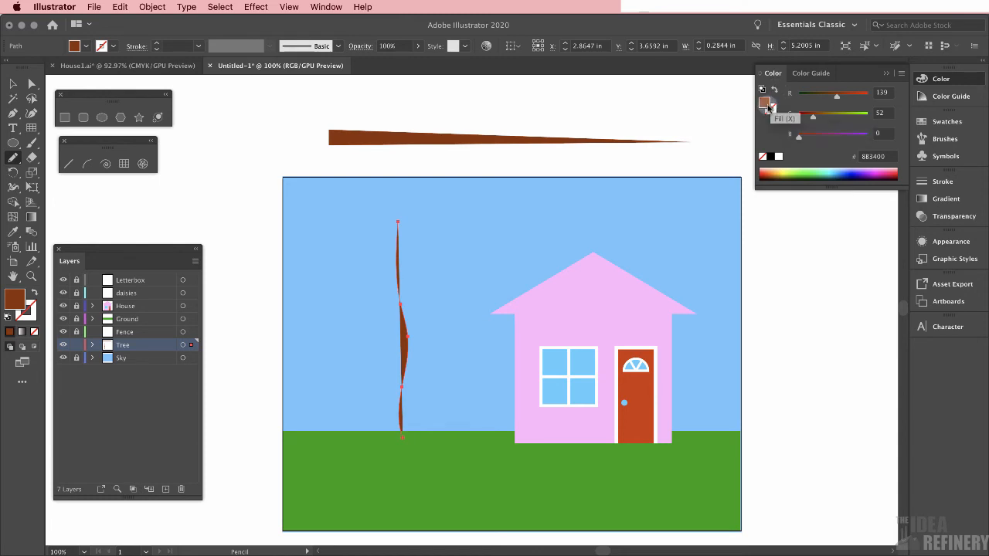
pyautogui.click(774, 90)
pyautogui.click(772, 112)
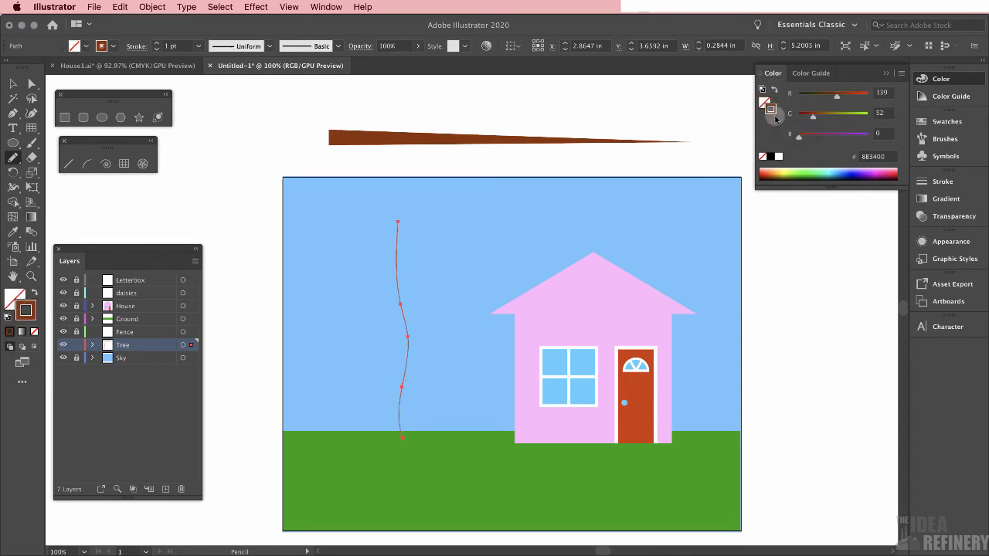
# Apply the new Art Brush 1 to the trunk path
pyautogui.click(946, 140)
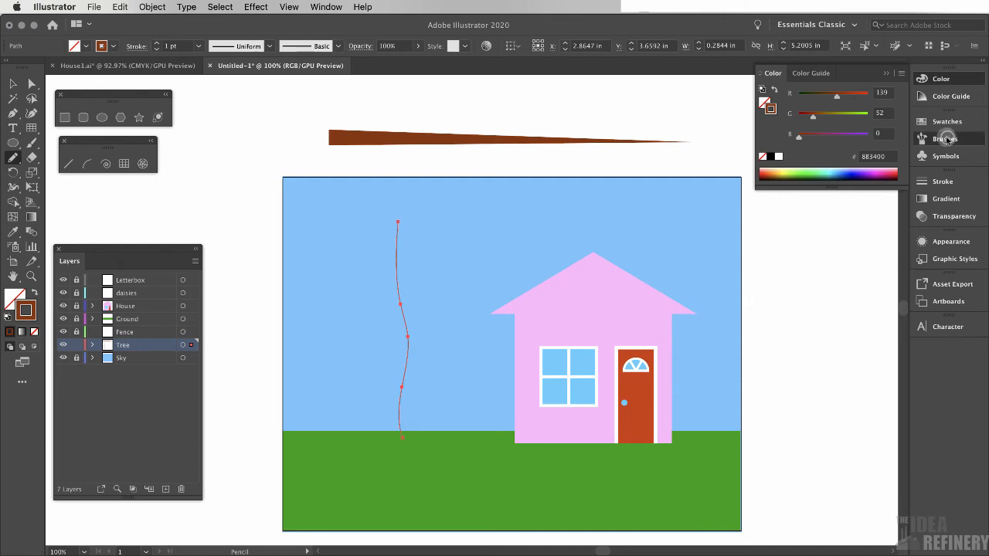
pyautogui.click(820, 227)
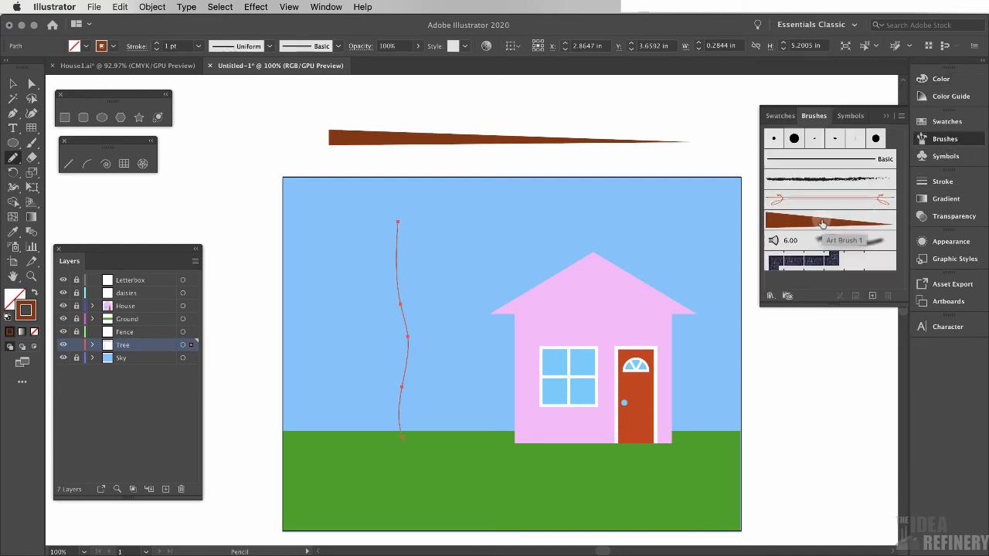
pyautogui.click(822, 223)
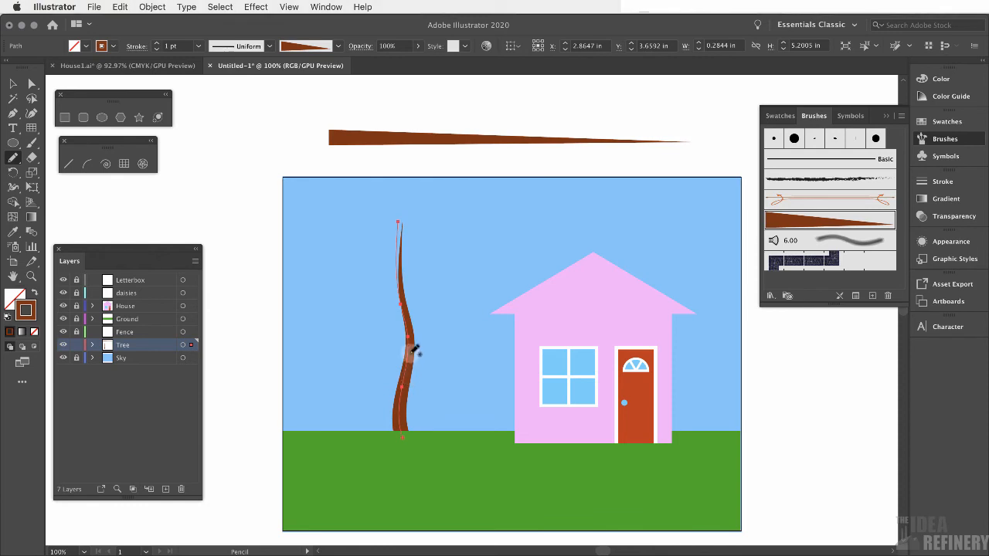
# Draw branches curving right and left out of the trunk with the Pencil tool, setting the stroke weight to 0.25 pt
pyautogui.moveTo(411, 353); pyautogui.dragTo(456, 285)
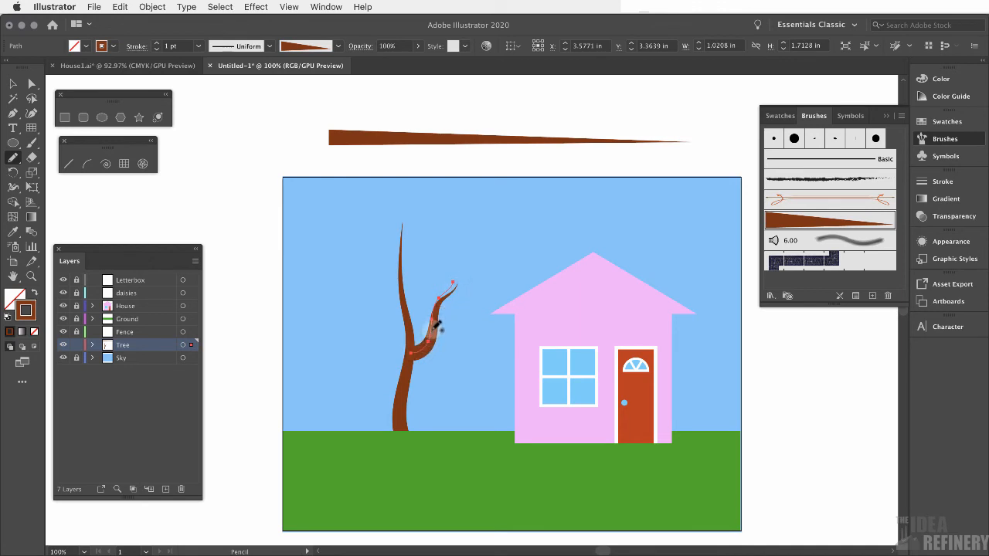
pyautogui.click(946, 182)
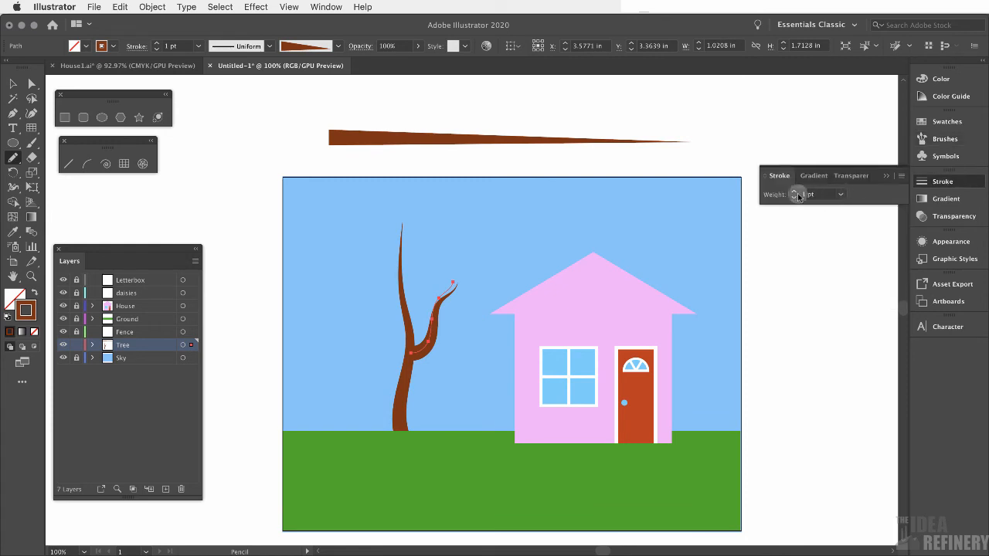
pyautogui.click(841, 194)
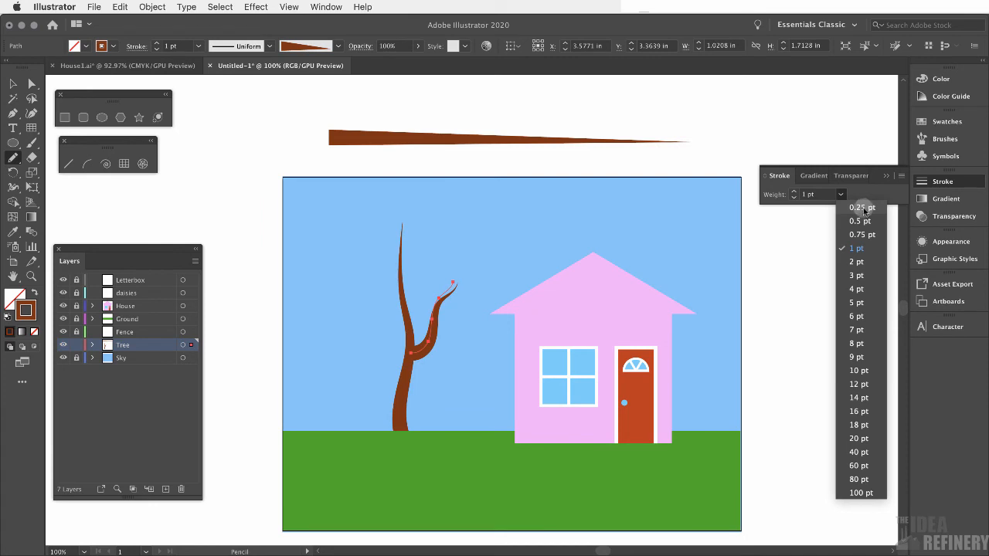
pyautogui.click(864, 209)
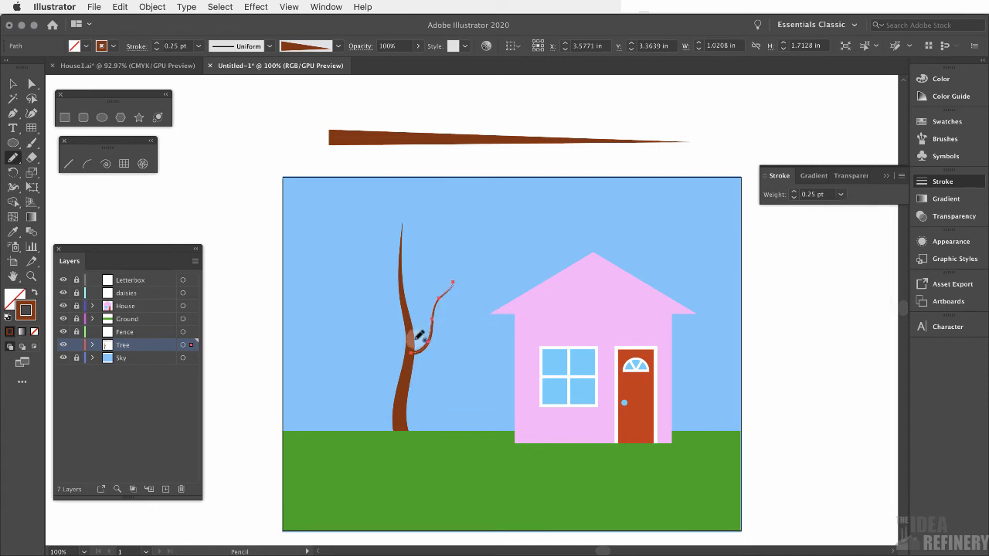
pyautogui.moveTo(411, 340); pyautogui.dragTo(331, 275)
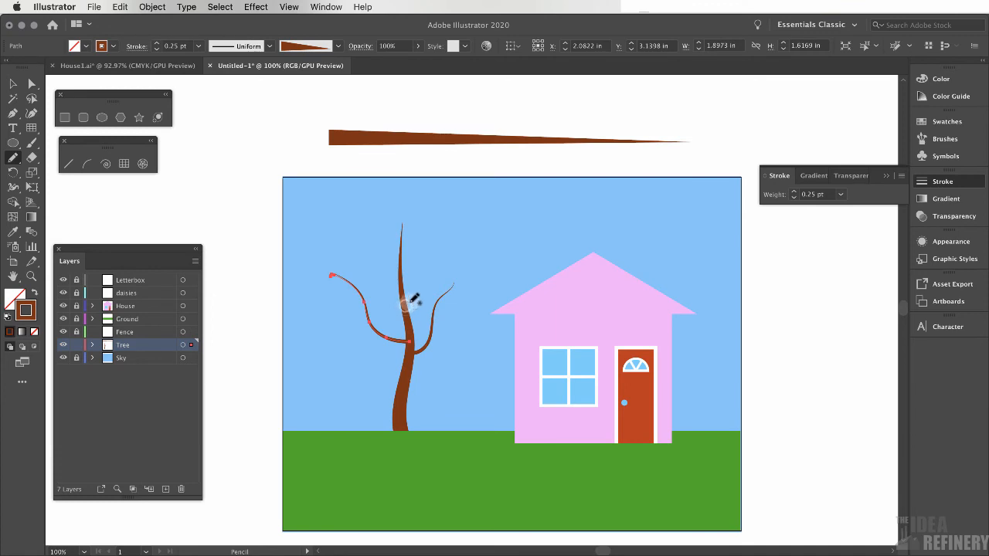
pyautogui.moveTo(407, 306); pyautogui.dragTo(448, 232)
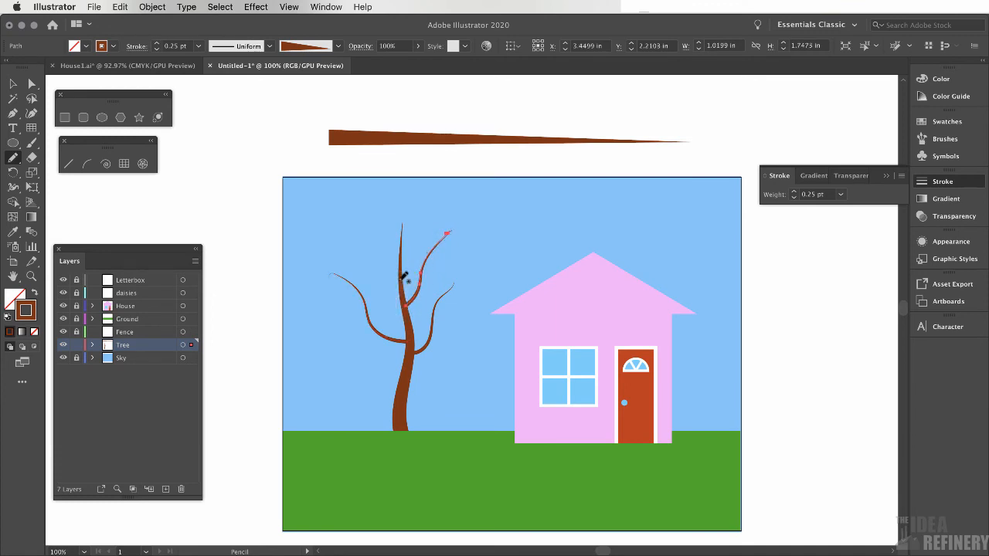
pyautogui.moveTo(400, 281); pyautogui.dragTo(361, 230)
pyautogui.press('super+z')
pyautogui.press('super+z')
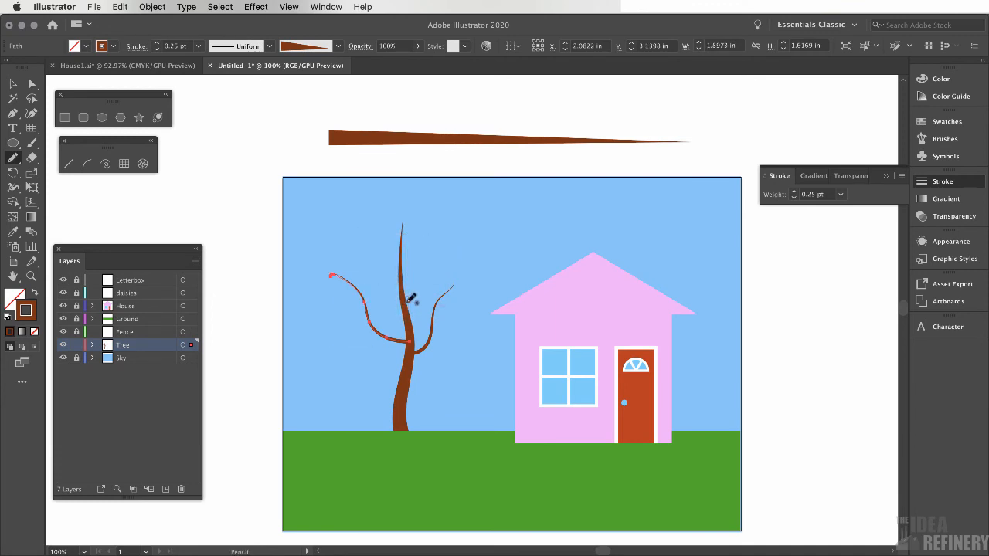
# Draw four more thin branches spreading from the upper trunk and lower branches with the Pencil tool
pyautogui.moveTo(402, 304)
pyautogui.mouseDown()
pyautogui.moveTo(449, 243)
pyautogui.moveTo(381, 281)
pyautogui.moveTo(333, 232)
pyautogui.mouseUp()
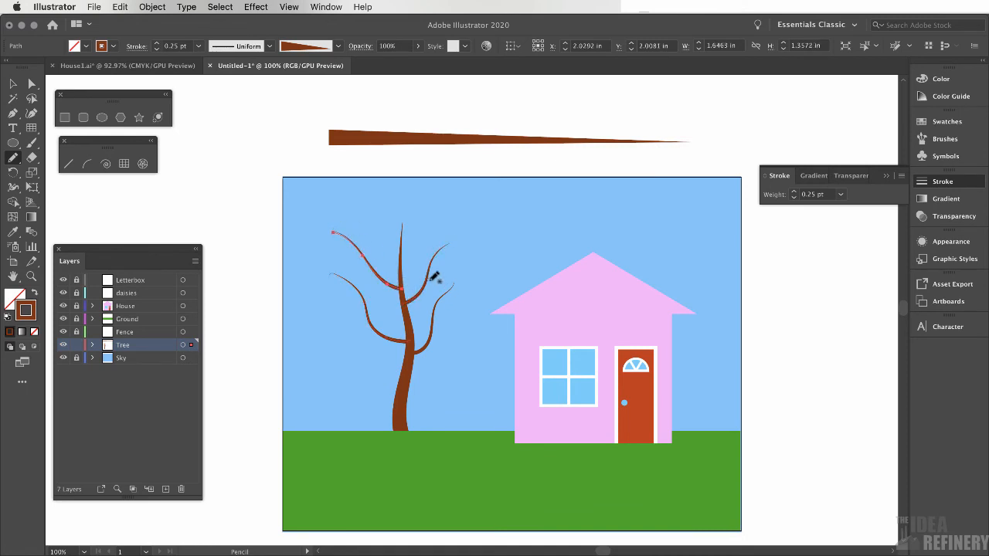
pyautogui.moveTo(428, 280)
pyautogui.mouseDown()
pyautogui.moveTo(459, 259)
pyautogui.moveTo(418, 230)
pyautogui.moveTo(358, 216)
pyautogui.mouseUp()
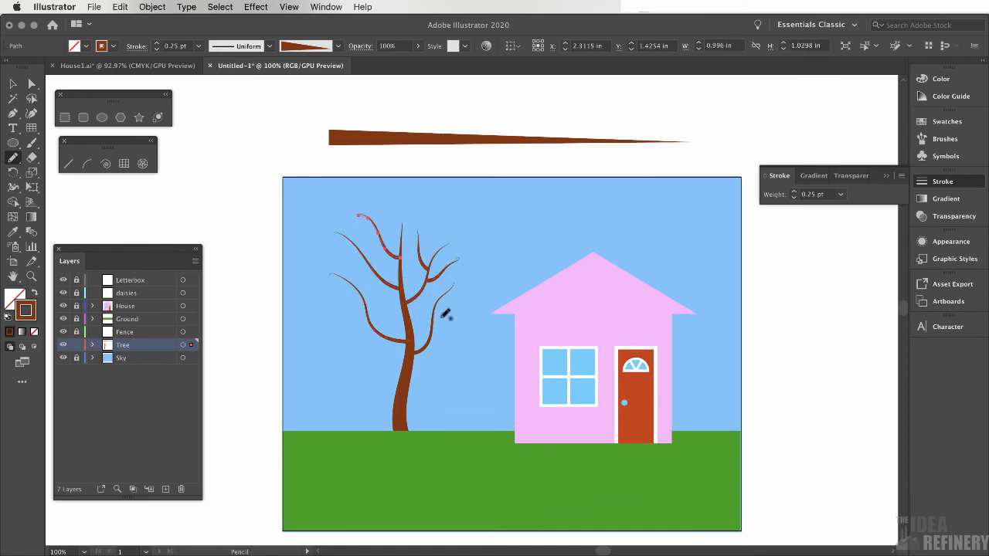
pyautogui.moveTo(451, 315); pyautogui.dragTo(460, 307)
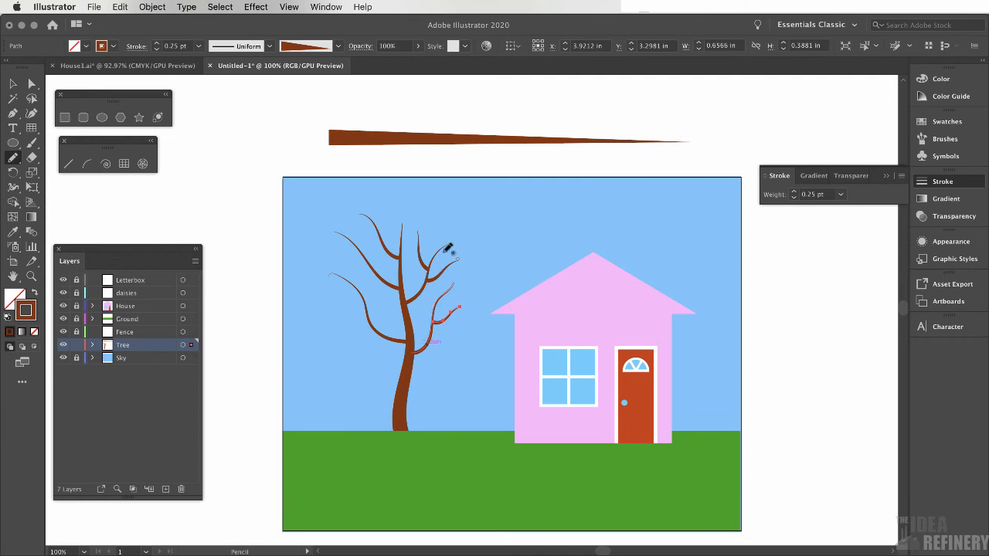
pyautogui.moveTo(374, 328)
pyautogui.mouseDown()
pyautogui.moveTo(377, 287)
pyautogui.moveTo(316, 290)
pyautogui.mouseUp()
# Select several of the thicker branches one at a time and set their stroke weight to 0.5 pt
pyautogui.keyDown('super'); pyautogui.click(394, 341); pyautogui.keyUp('super')
pyautogui.click(841, 195)
pyautogui.click(856, 221)
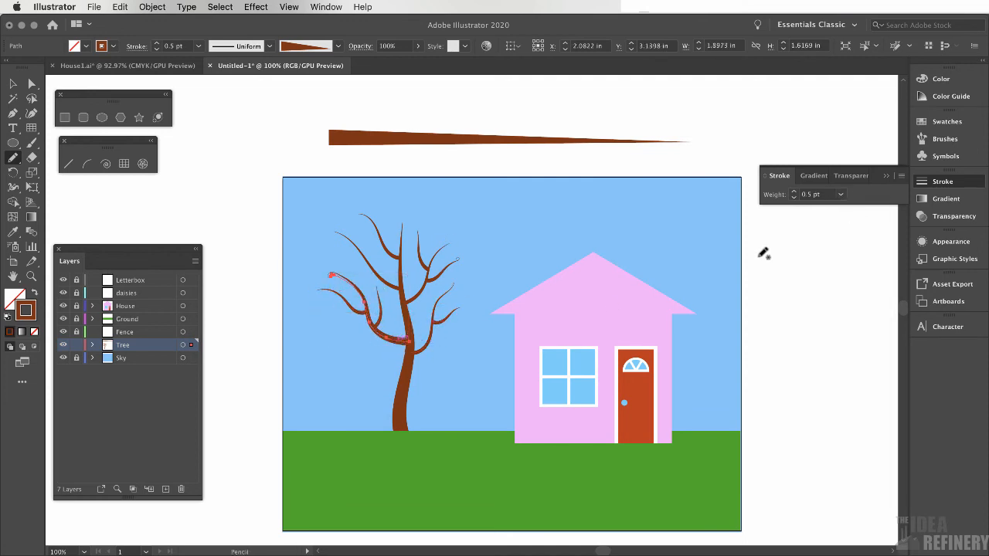
pyautogui.keyDown('super'); pyautogui.click(431, 337); pyautogui.keyUp('super')
pyautogui.click(841, 195)
pyautogui.click(856, 221)
pyautogui.keyDown('super'); pyautogui.click(442, 270); pyautogui.keyUp('super')
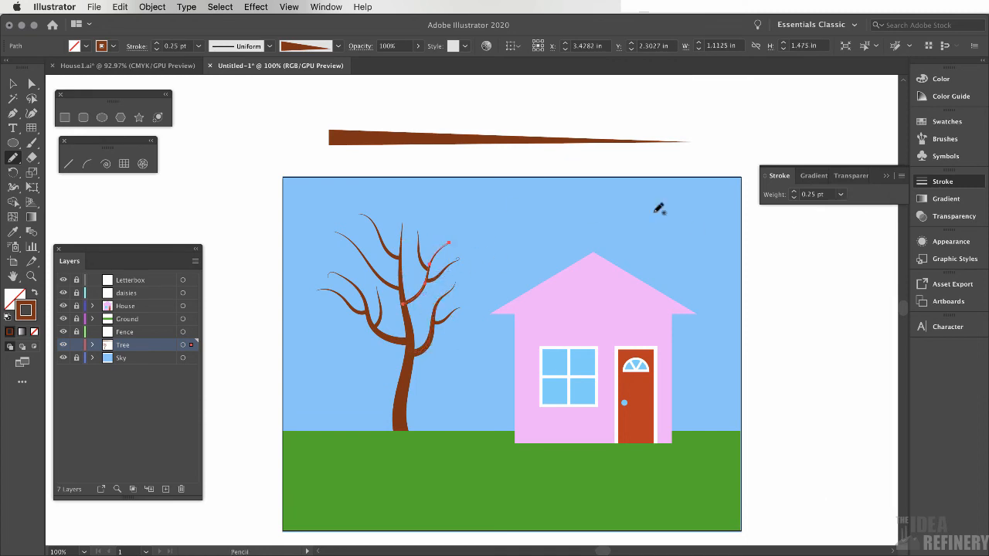
pyautogui.click(841, 195)
pyautogui.click(855, 221)
pyautogui.click(840, 195)
pyautogui.click(854, 209)
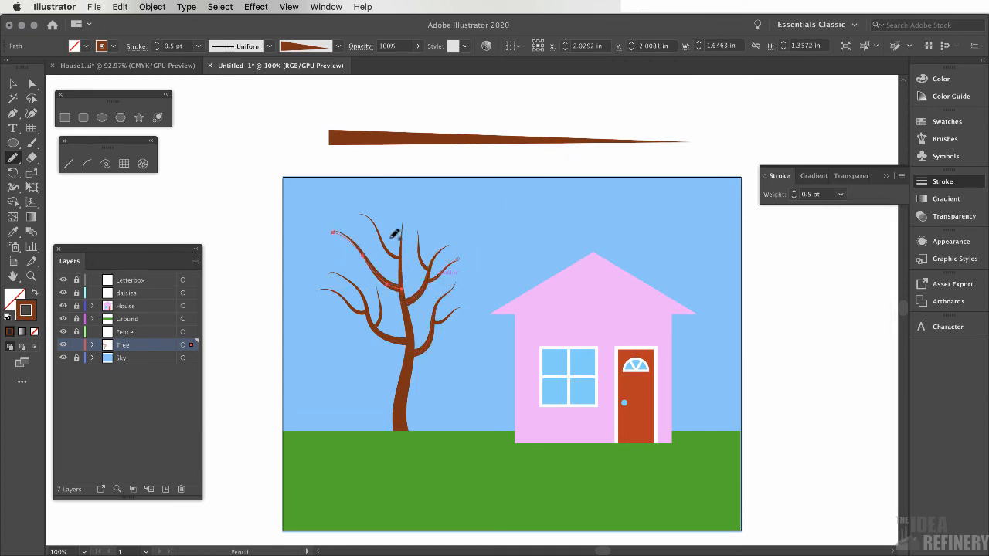
# Add small twigs near the branch tips with the Pencil tool
pyautogui.keyDown('super'); pyautogui.click(389, 249); pyautogui.keyUp('super')
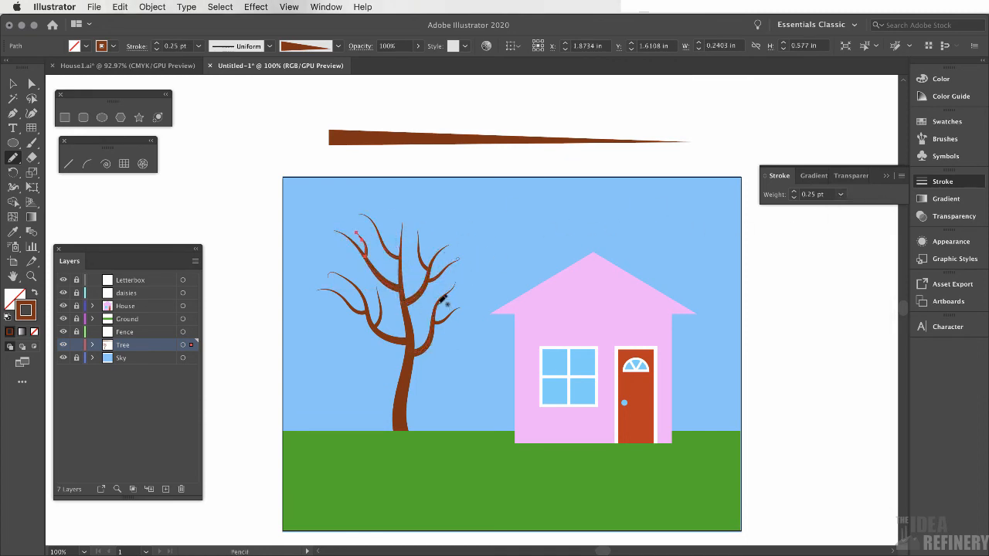
pyautogui.keyDown('super'); pyautogui.click(444, 302); pyautogui.keyUp('super')
pyautogui.keyDown('super'); pyautogui.click(437, 246); pyautogui.keyUp('super')
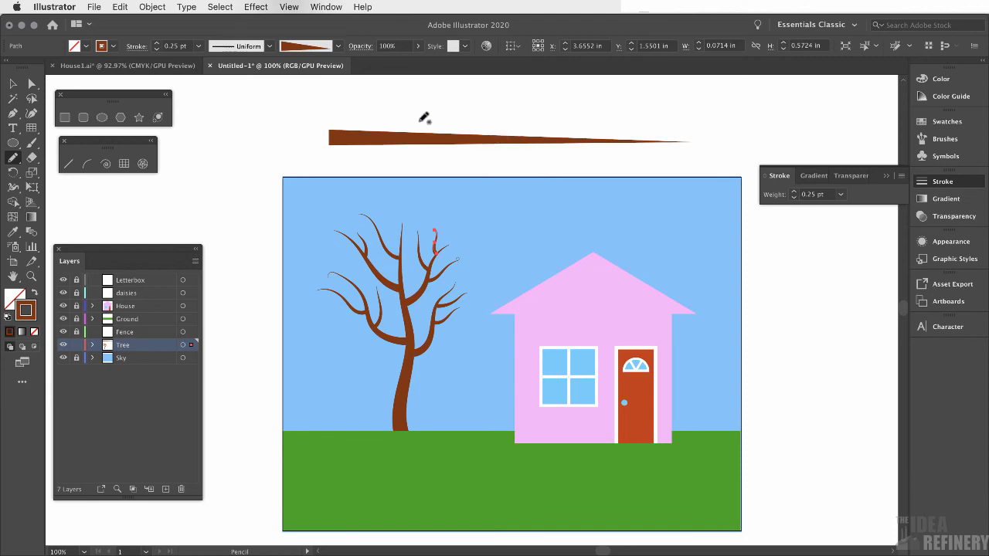
# Compare the tree with the House1 reference document, then return to the new document
pyautogui.click(144, 69)
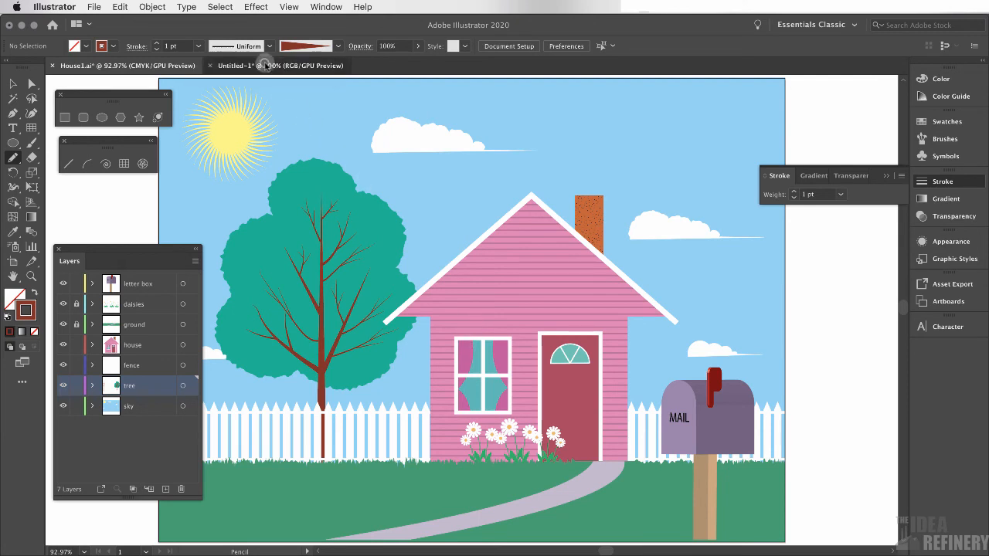
pyautogui.click(265, 65)
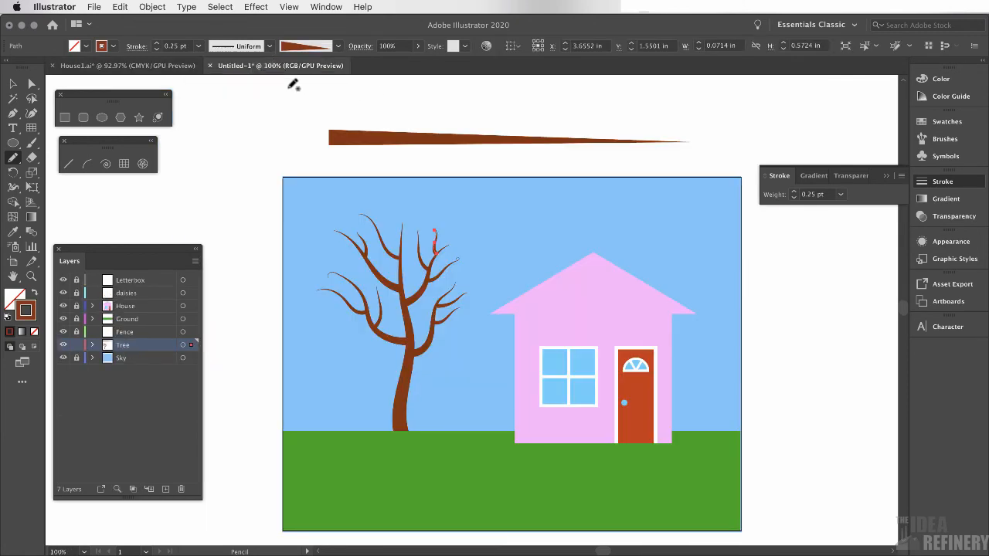
# Draw a circle about 1.84 in across in the sky with the Ellipse tool
pyautogui.click(105, 118)
pyautogui.click(103, 119)
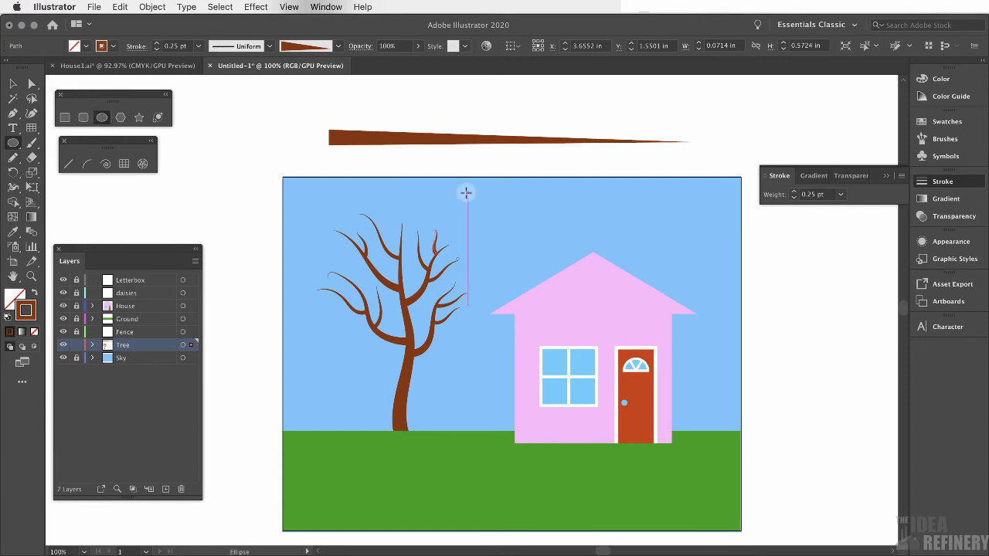
pyautogui.moveTo(468, 193); pyautogui.dragTo(544, 269)
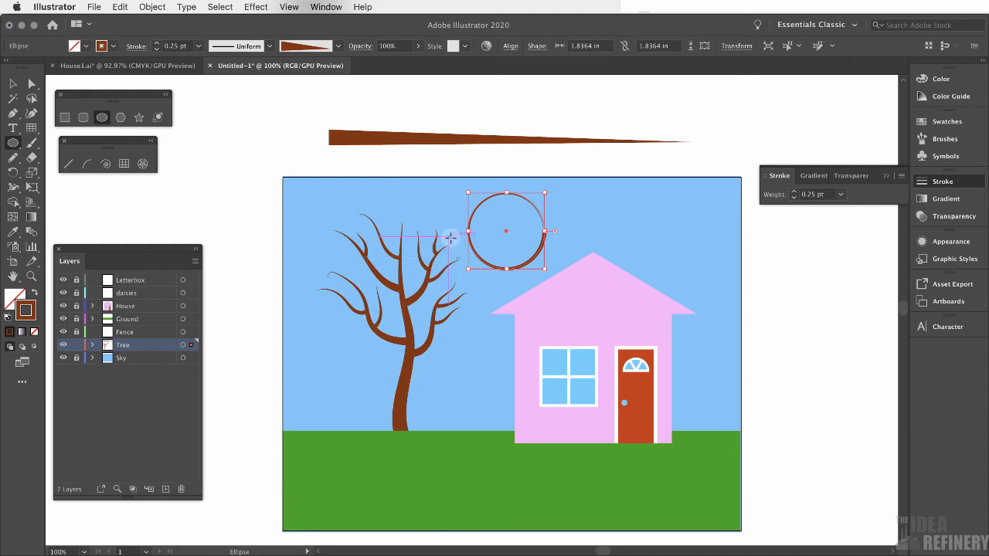
# Give the circle no stroke and a green fill picked from the colour spectrum
pyautogui.click(944, 80)
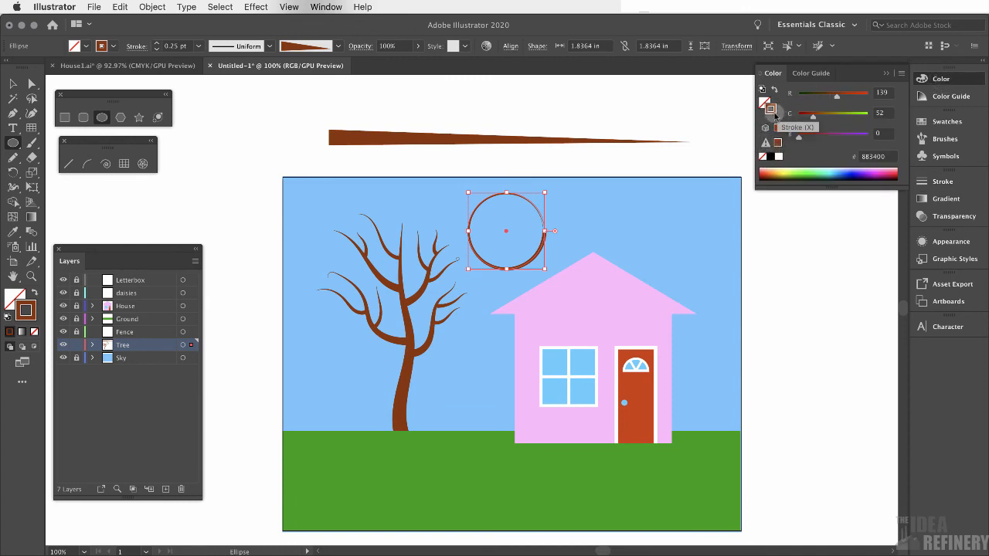
pyautogui.click(763, 158)
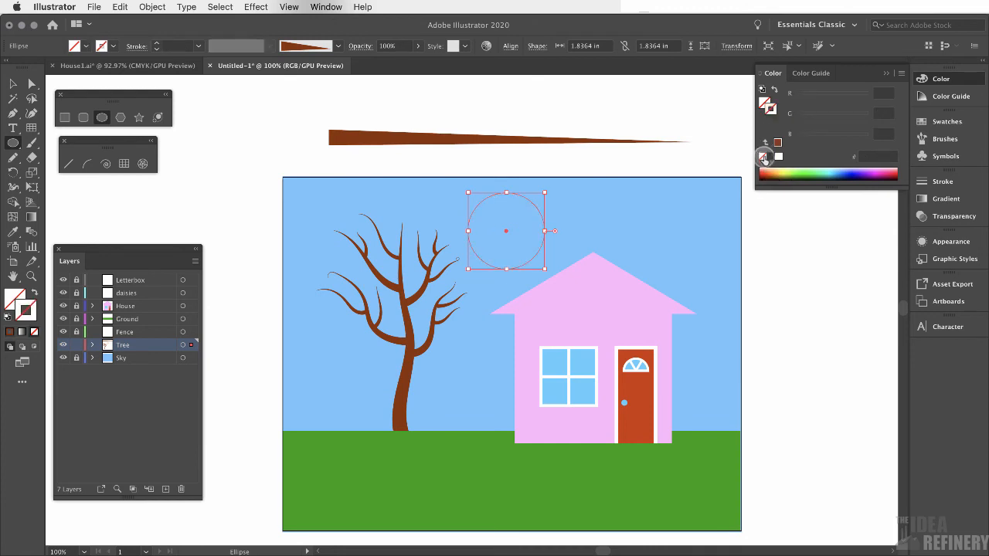
pyautogui.click(764, 101)
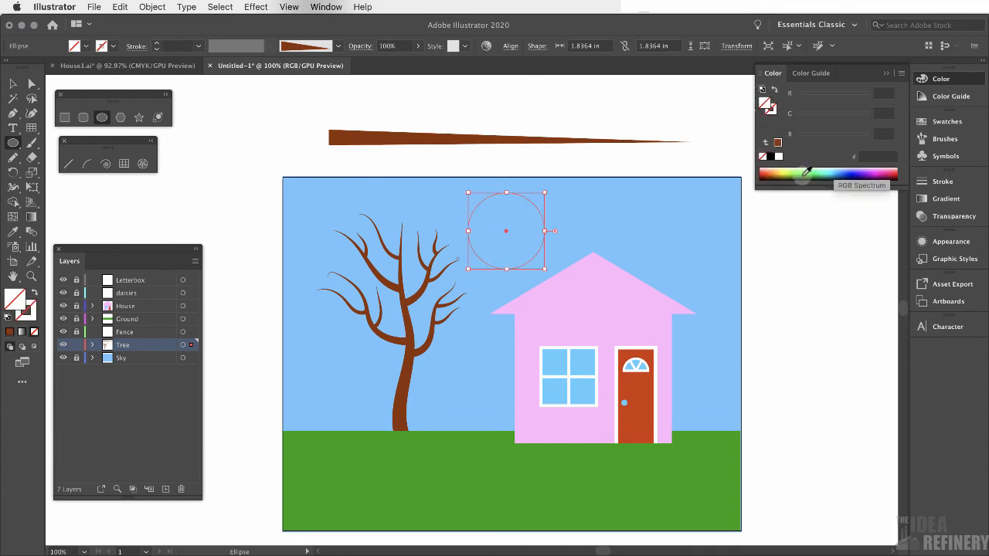
pyautogui.click(806, 171)
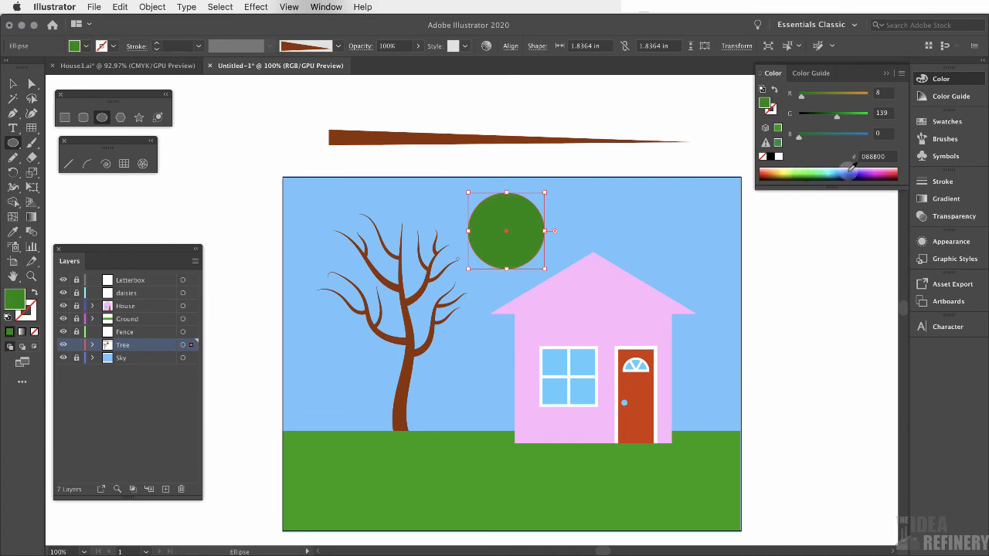
# Move the green circle over the tree's left branches and send it to the back behind the branches
pyautogui.click(13, 83)
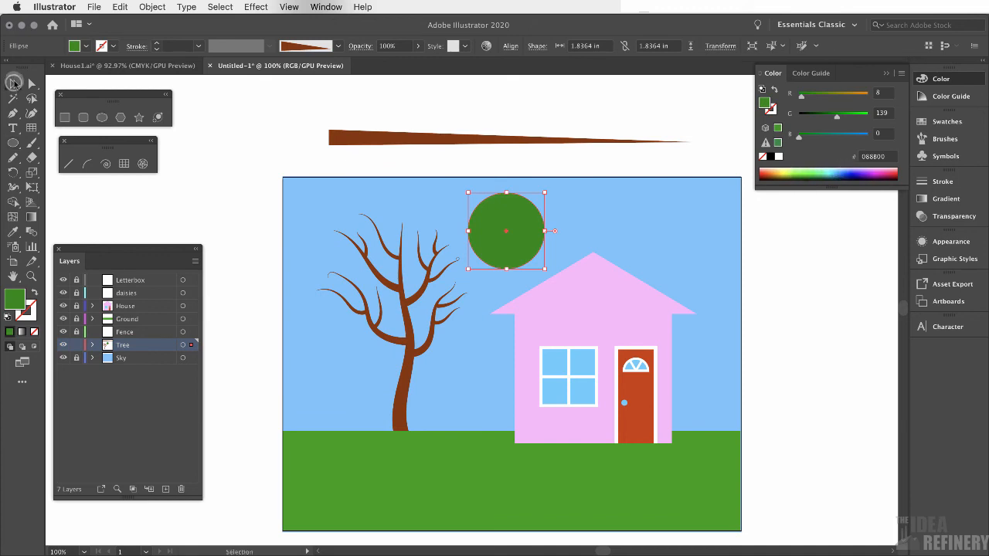
pyautogui.moveTo(529, 245); pyautogui.dragTo(365, 316)
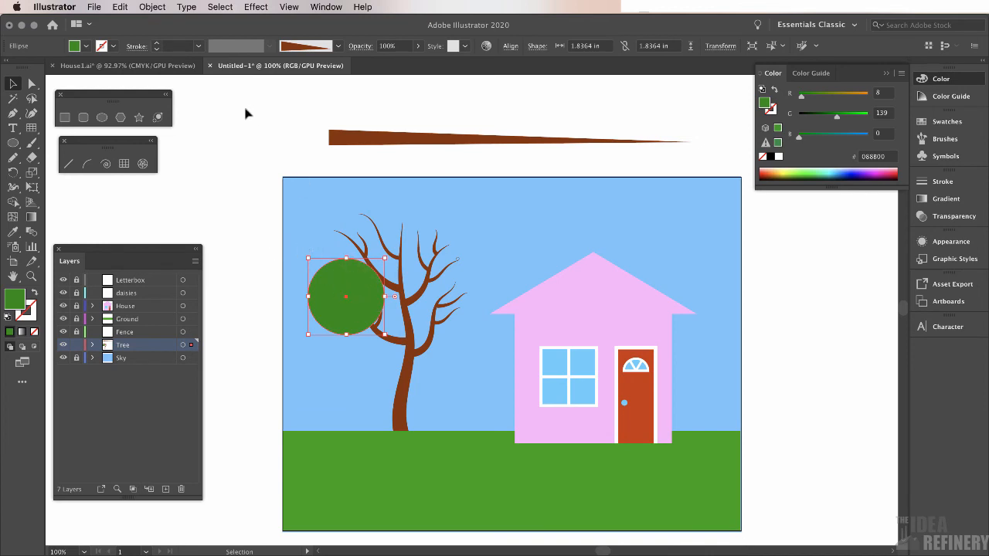
pyautogui.click(153, 7)
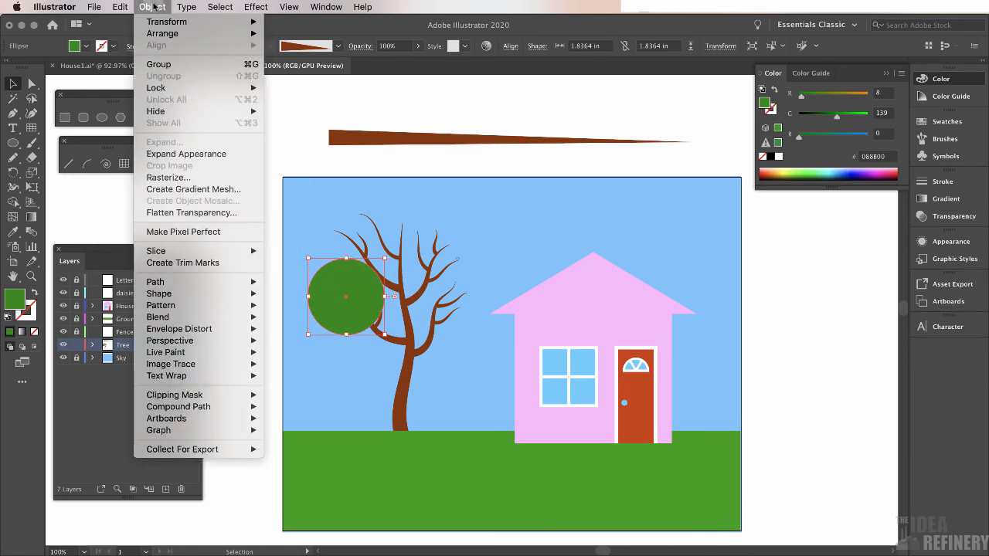
pyautogui.moveTo(161, 34)
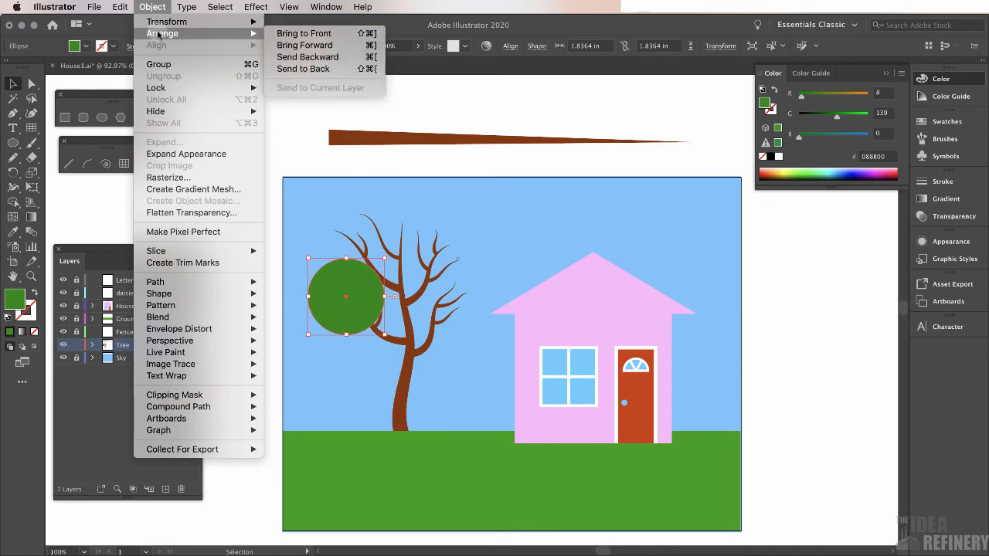
pyautogui.click(289, 69)
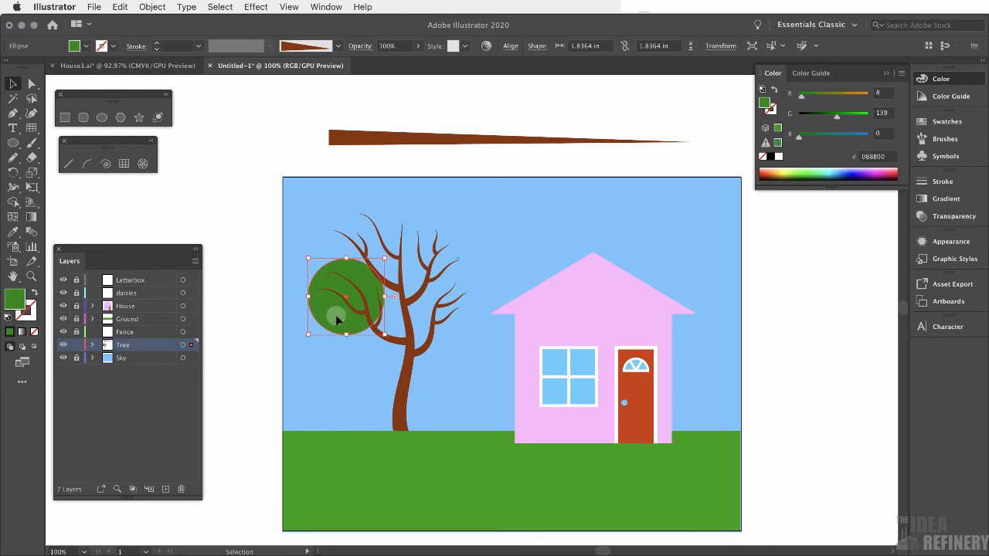
# Duplicate the green circle several times around the branches and enlarge one copy to form a leafy crown
pyautogui.keyDown('alt'); pyautogui.moveTo(335, 318); pyautogui.dragTo(355, 264); pyautogui.keyUp('alt')
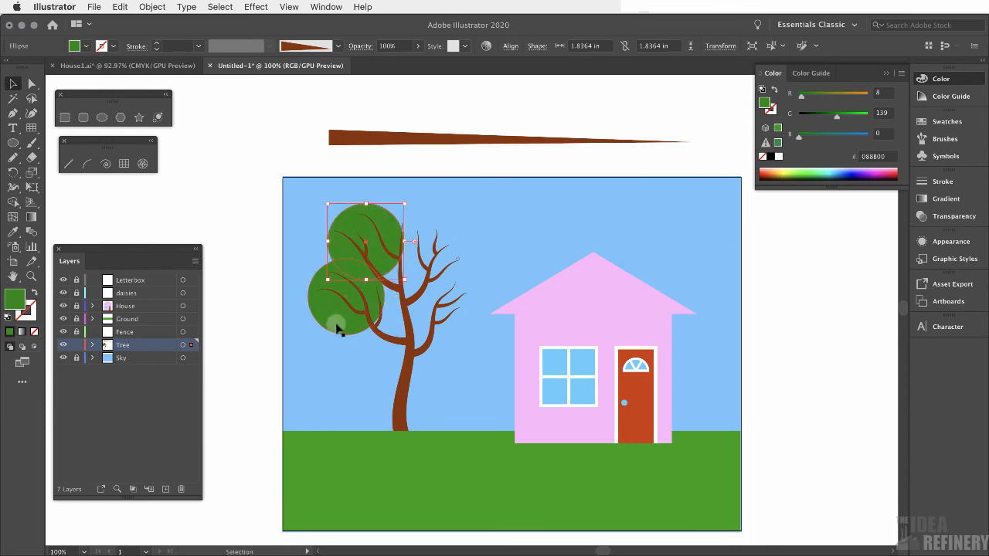
pyautogui.moveTo(391, 229); pyautogui.dragTo(387, 224)
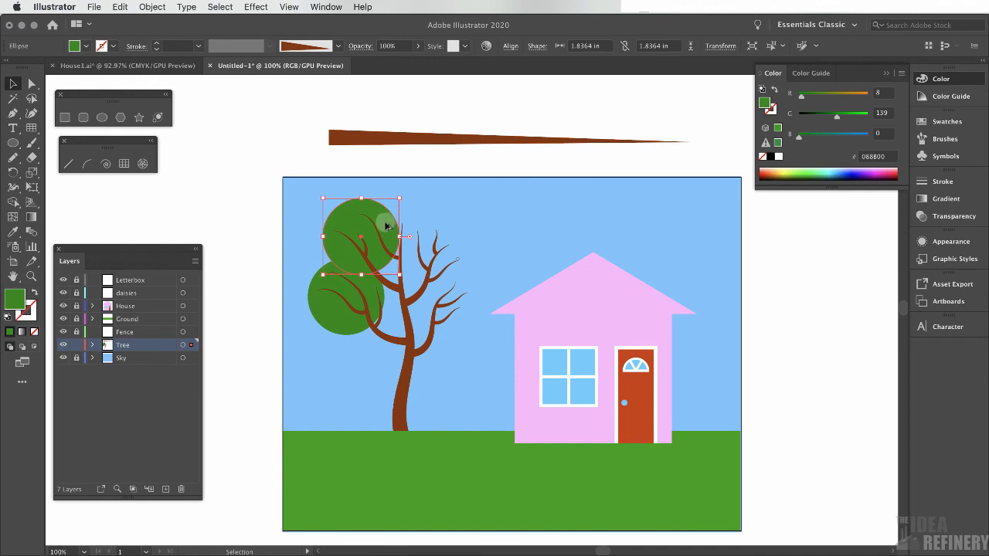
pyautogui.keyDown('alt'); pyautogui.moveTo(385, 222); pyautogui.dragTo(418, 318); pyautogui.keyUp('alt')
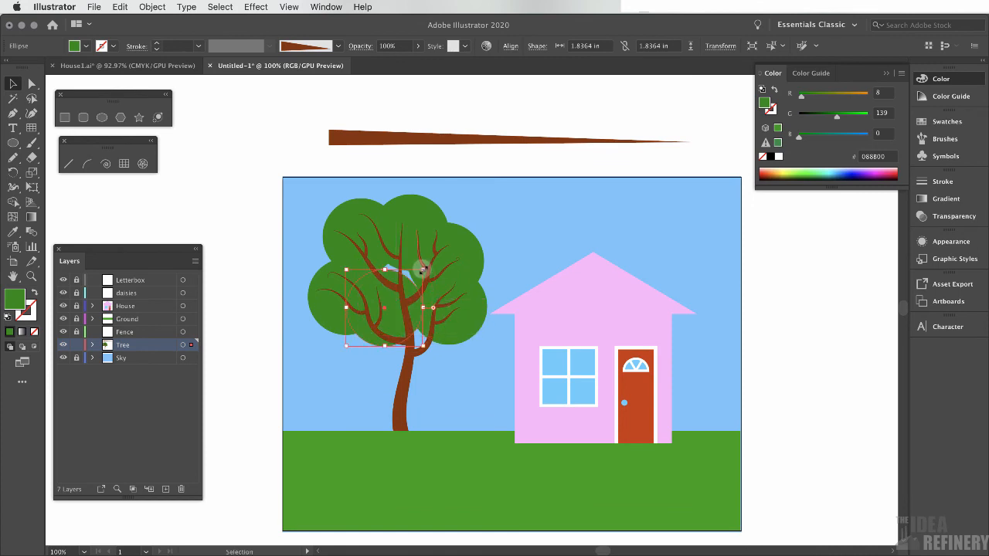
pyautogui.moveTo(435, 260); pyautogui.dragTo(437, 255)
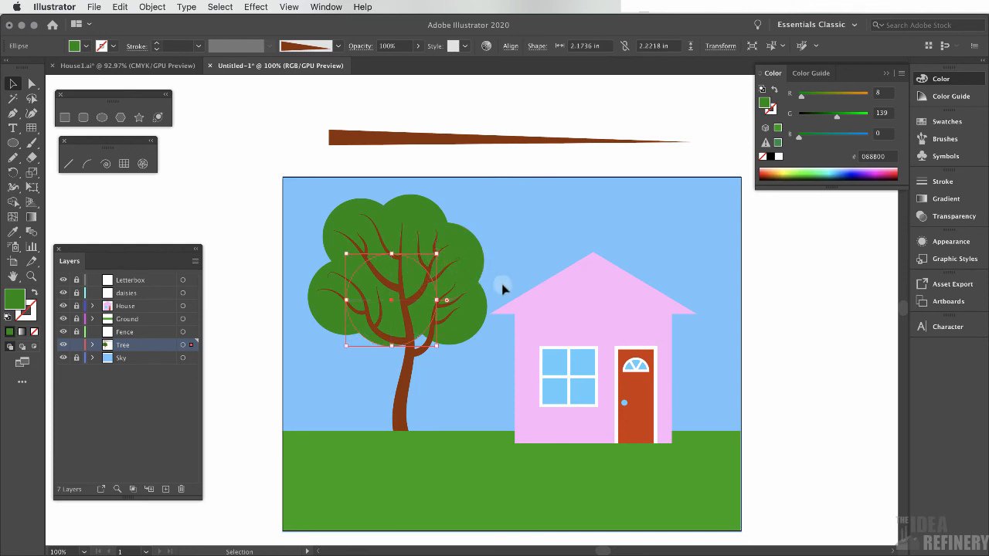
pyautogui.click(475, 317)
pyautogui.moveTo(487, 345); pyautogui.dragTo(492, 347)
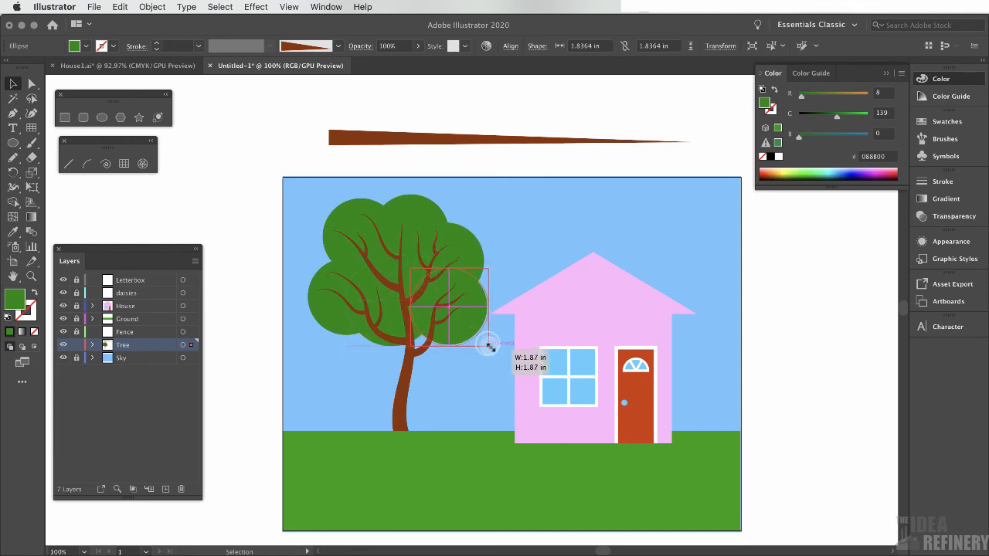
pyautogui.click(441, 364)
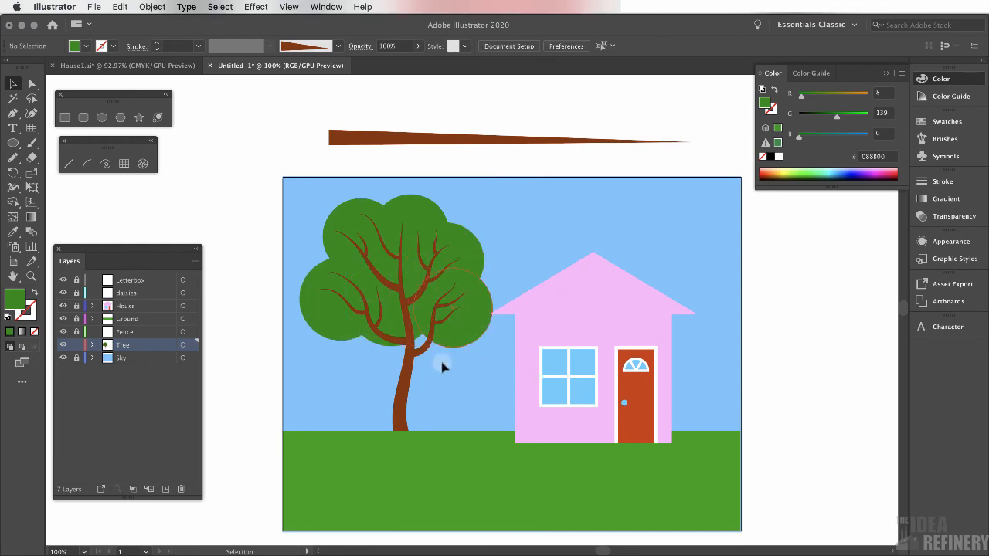
# Move one green circle up into the crown, then select all objects with the same fill colour
pyautogui.click(470, 301)
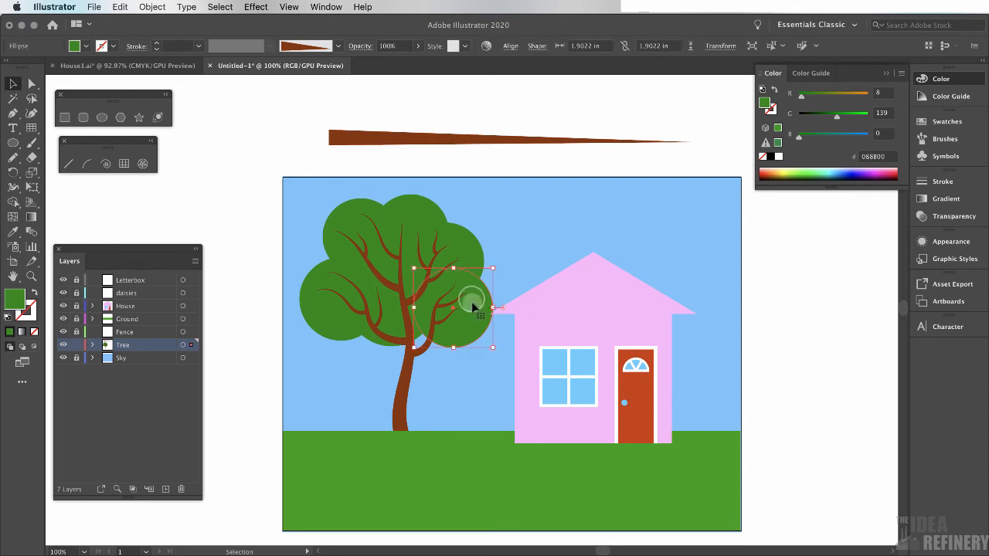
pyautogui.keyDown('shift'); pyautogui.click(472, 265); pyautogui.keyUp('shift')
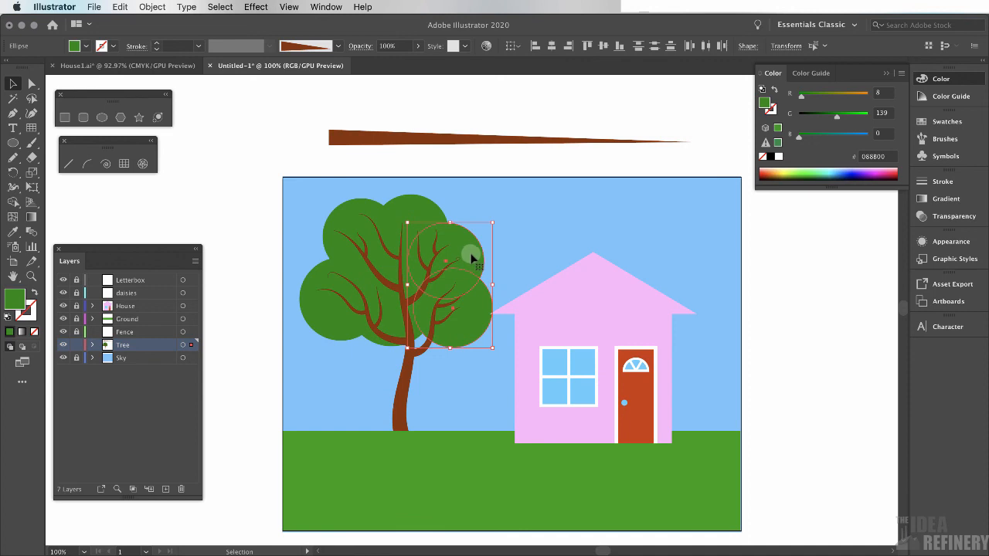
pyautogui.click(220, 7)
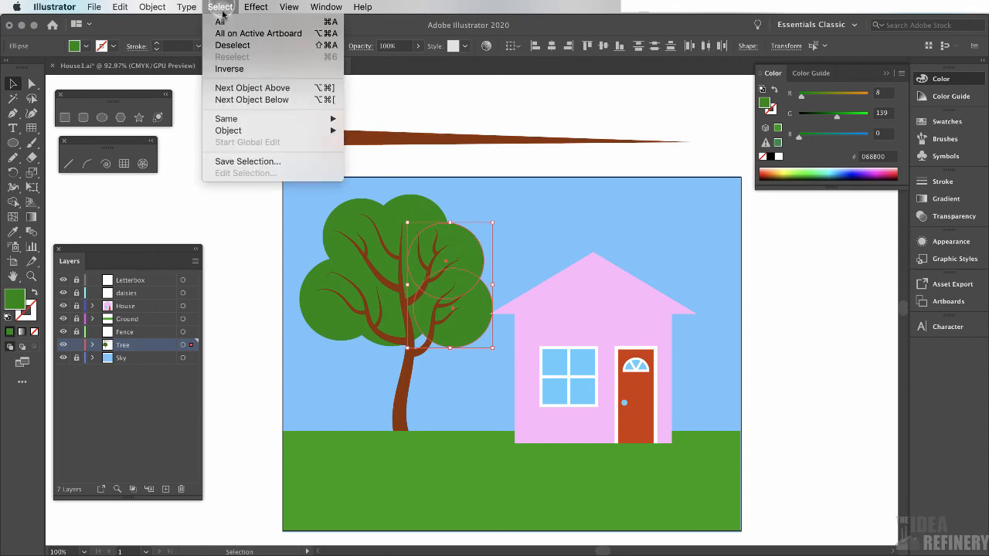
pyautogui.moveTo(228, 118)
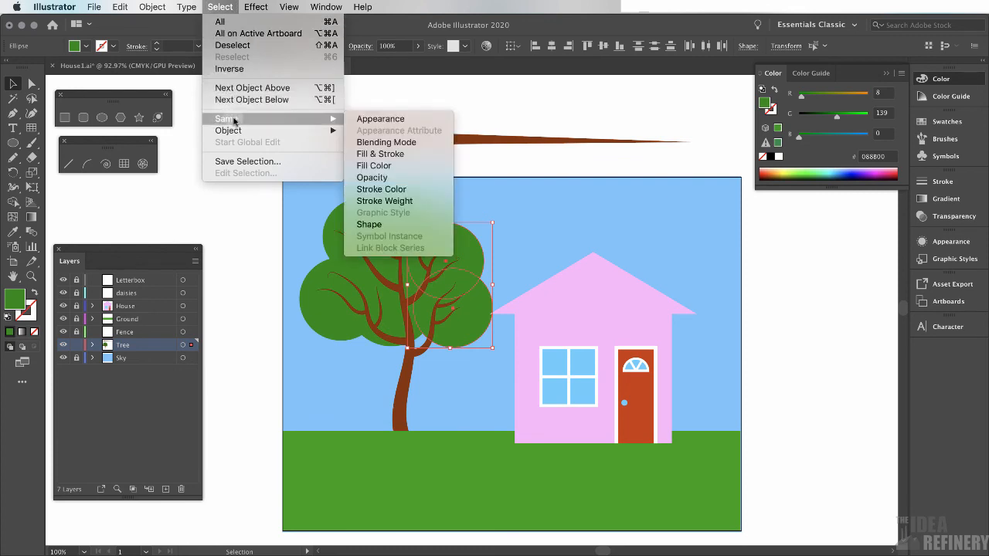
pyautogui.click(380, 167)
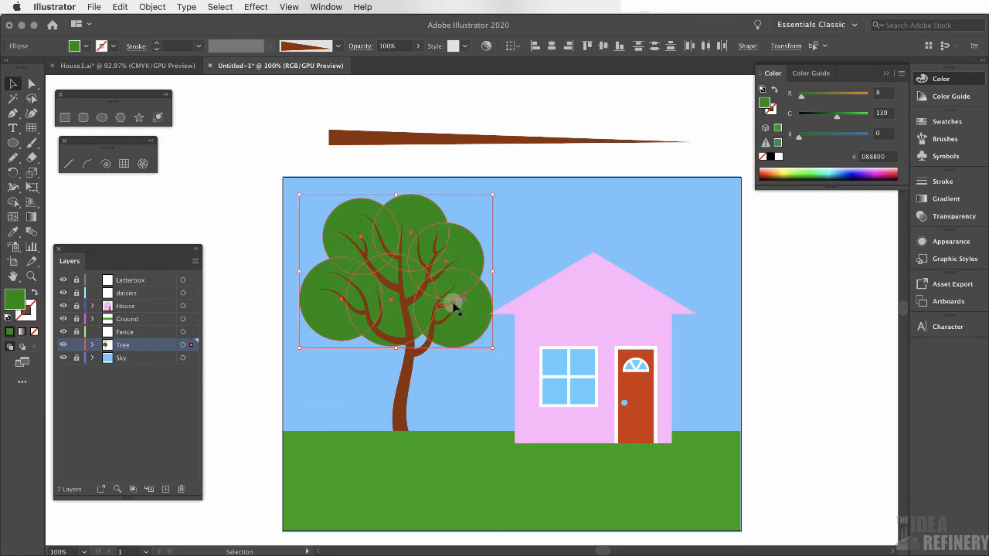
# Group the selected green circles and deselect
pyautogui.click(152, 6)
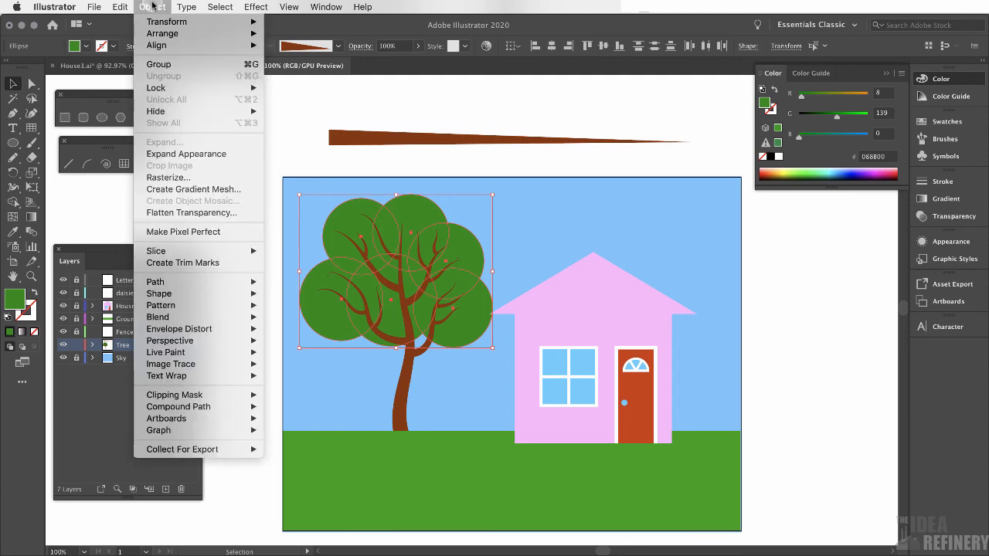
pyautogui.click(251, 66)
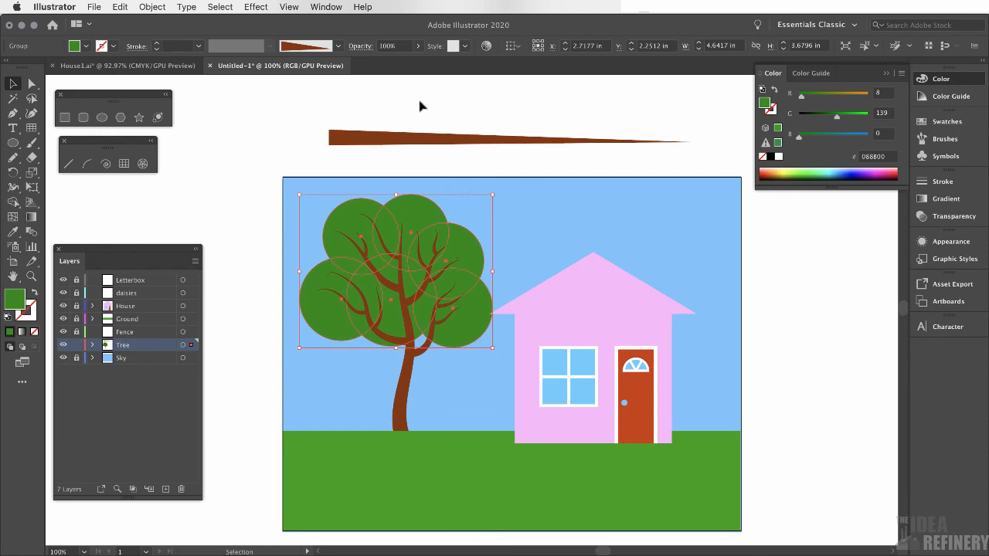
pyautogui.click(539, 114)
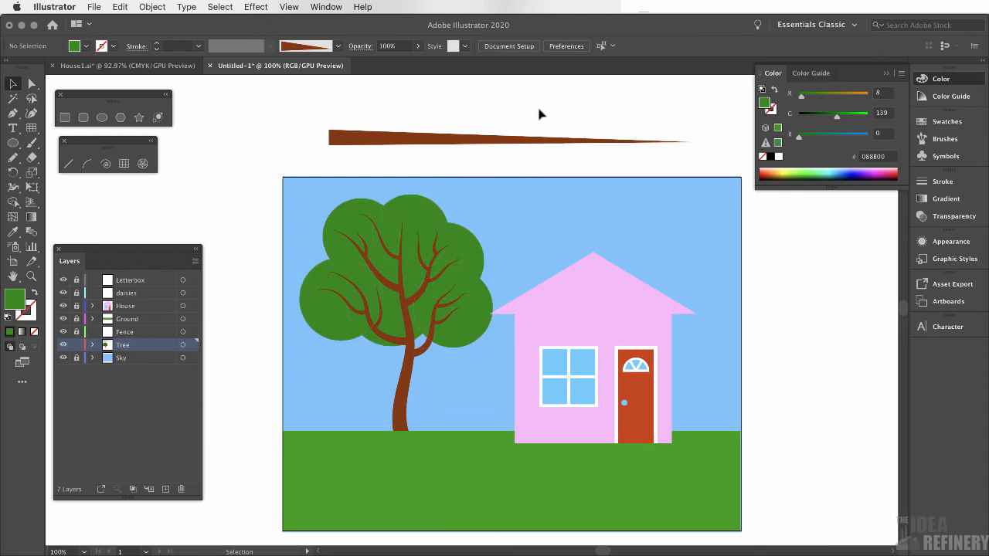
# Apply a Roughen effect to the foliage group with relative size 5%, detail 12 /in and corner points
pyautogui.click(429, 209)
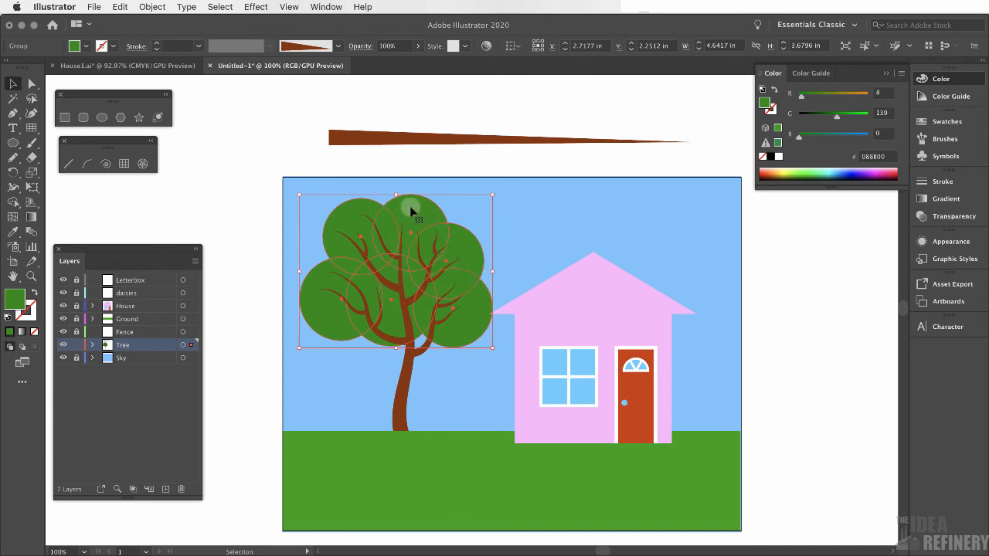
pyautogui.click(257, 6)
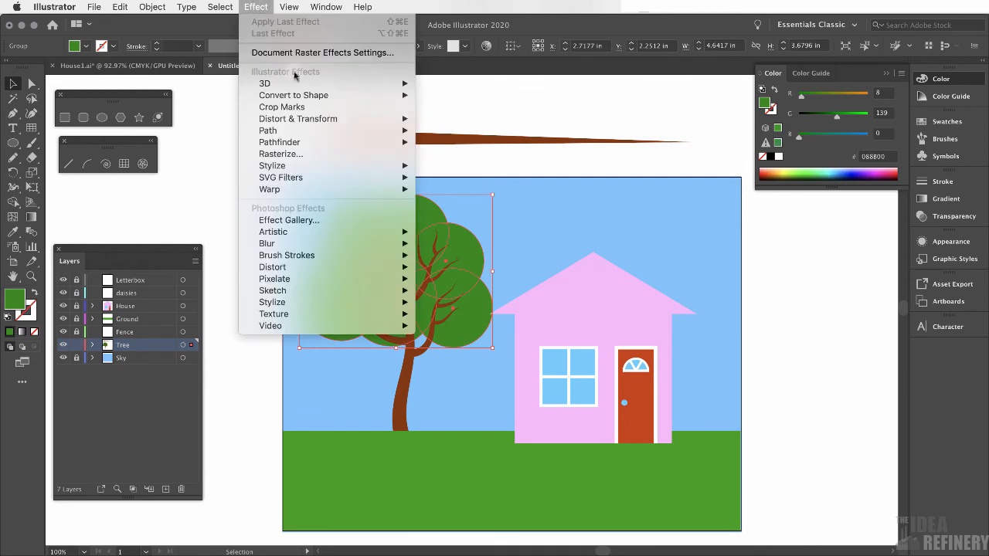
pyautogui.moveTo(296, 125)
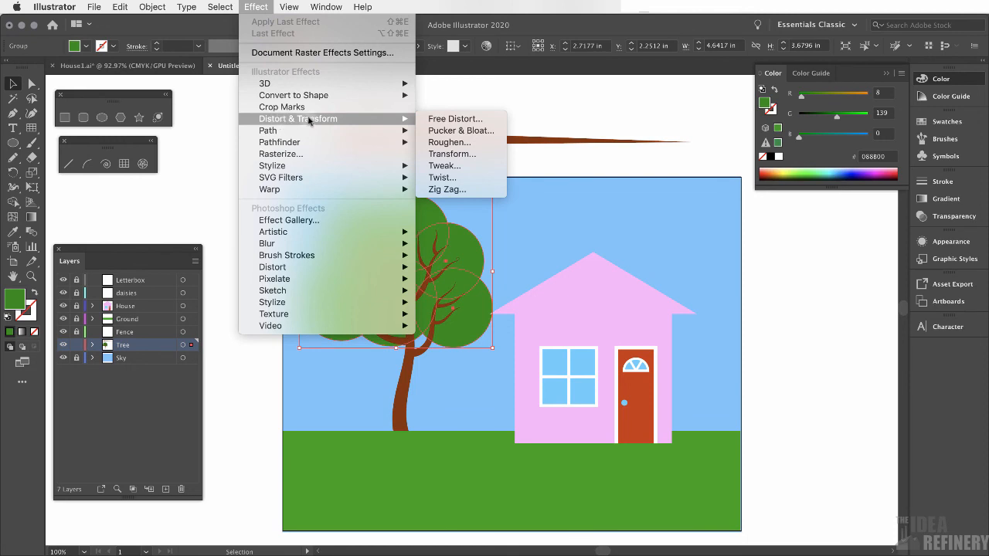
pyautogui.click(442, 143)
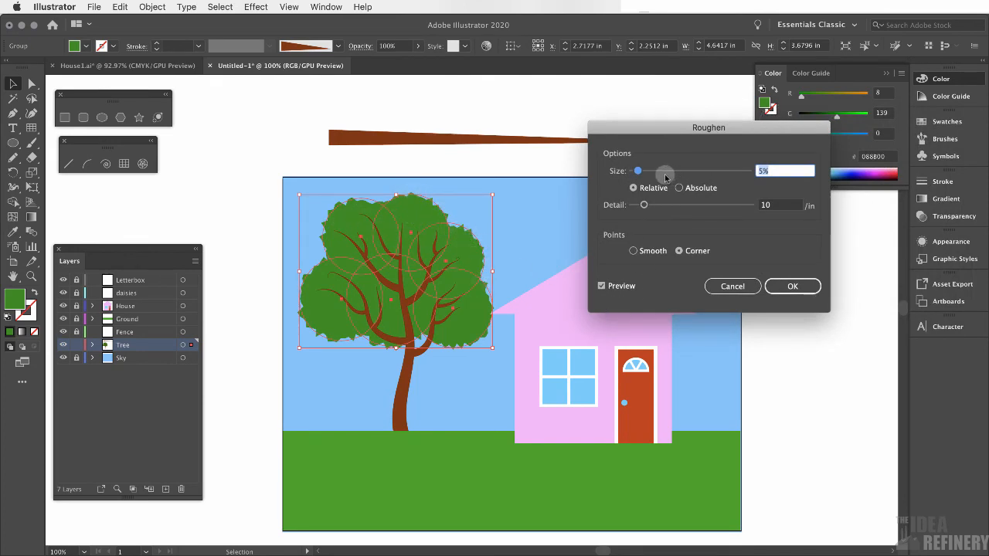
pyautogui.moveTo(638, 171); pyautogui.dragTo(662, 170)
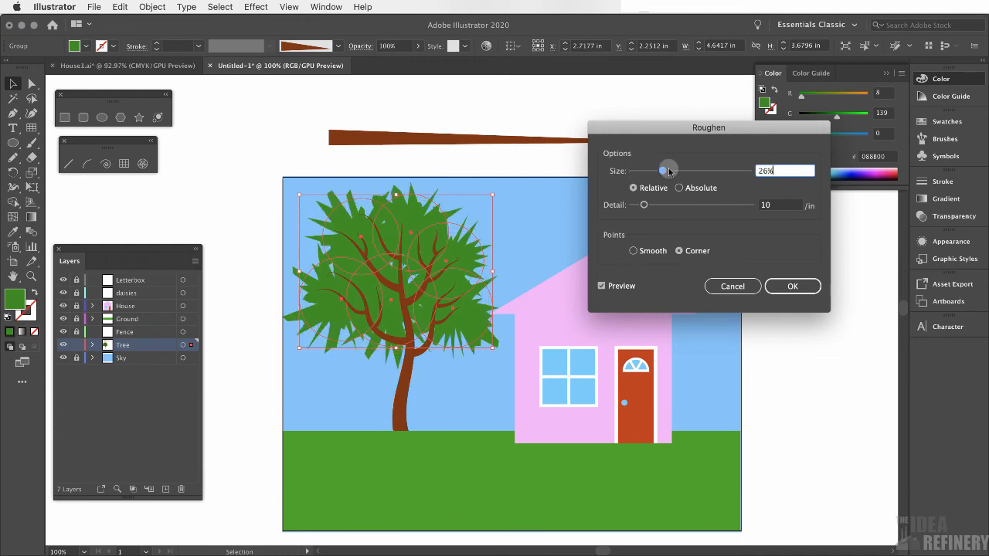
pyautogui.moveTo(645, 206); pyautogui.dragTo(674, 214)
pyautogui.moveTo(662, 171); pyautogui.dragTo(640, 174)
pyautogui.moveTo(661, 205); pyautogui.dragTo(643, 234)
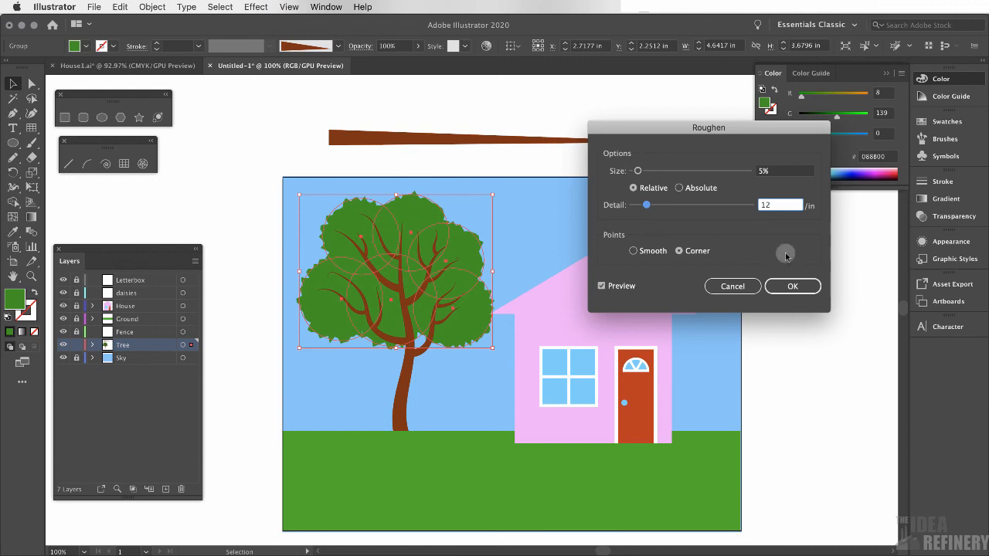
pyautogui.click(803, 286)
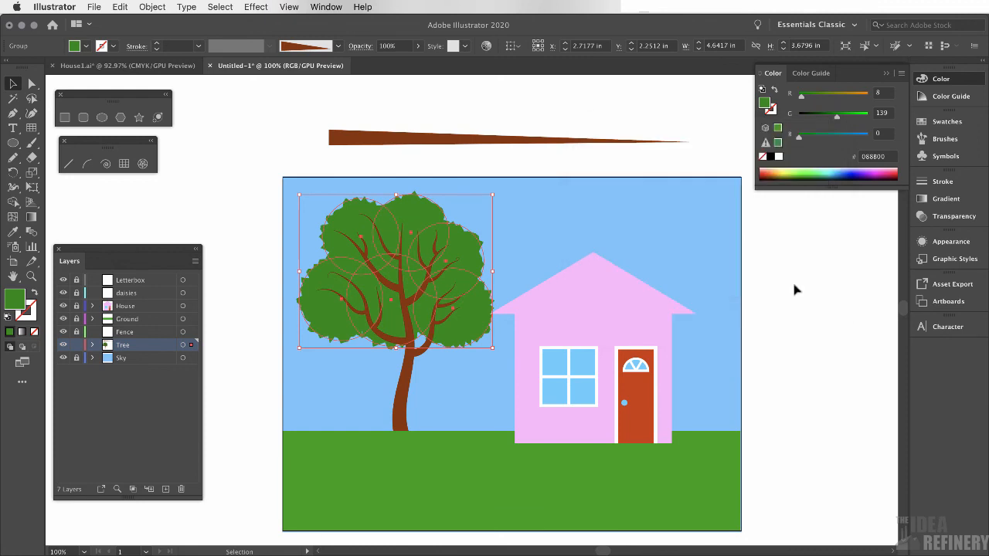
# Switch to Outline view to inspect the paths, then return to Preview
pyautogui.click(629, 106)
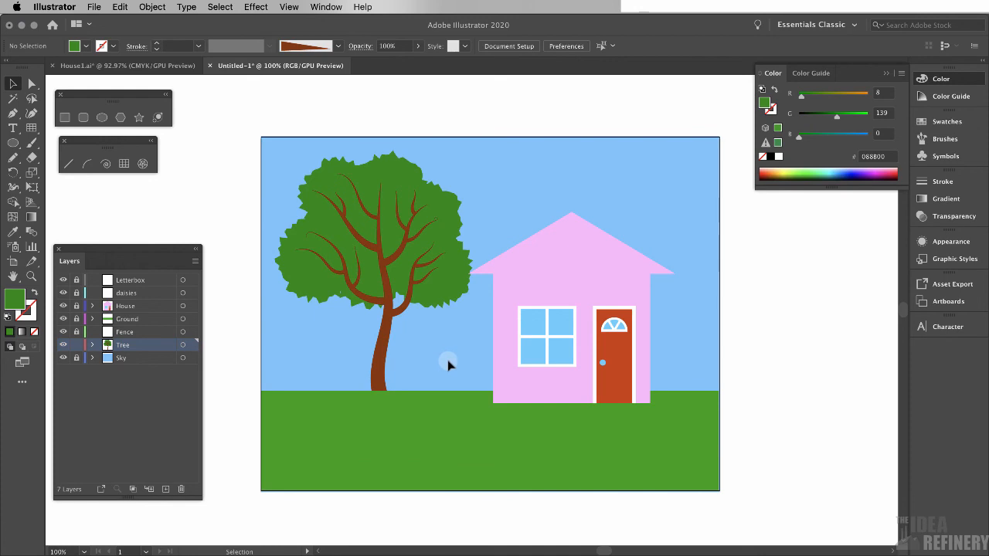
pyautogui.click(290, 7)
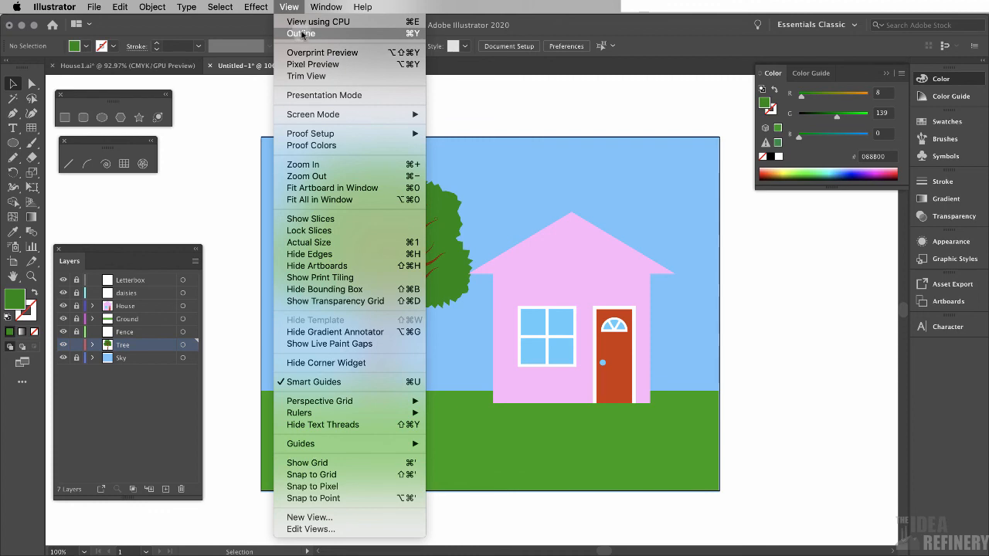
pyautogui.click(302, 34)
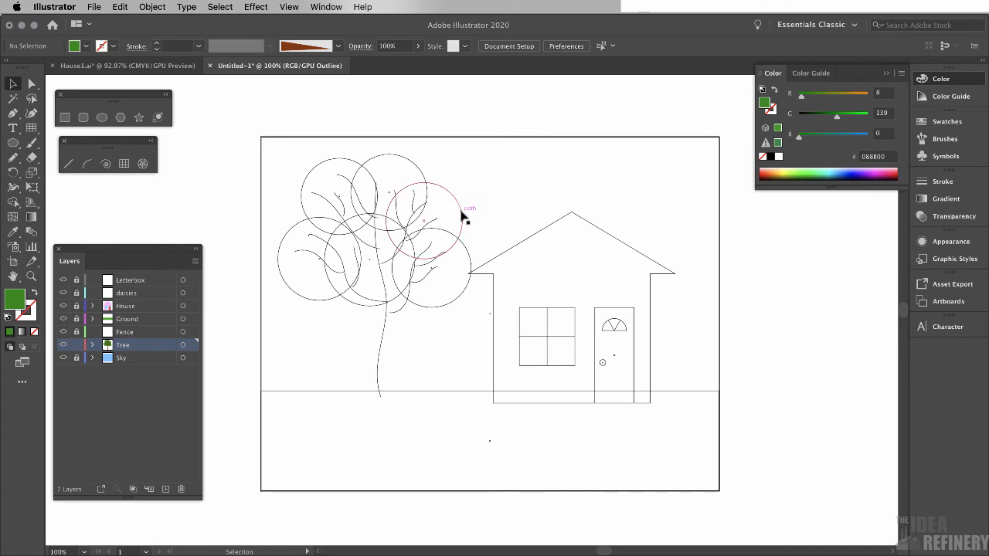
pyautogui.click(289, 7)
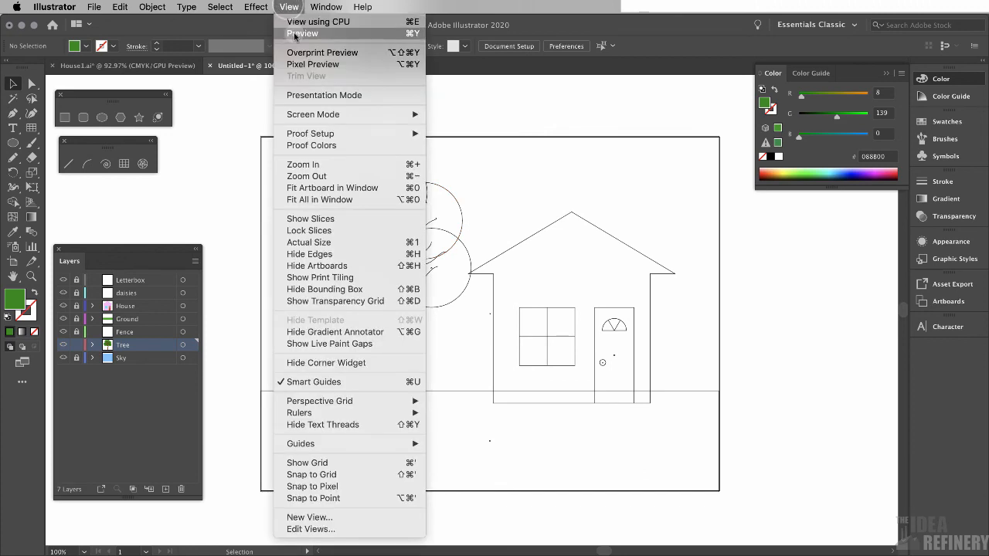
pyautogui.click(295, 34)
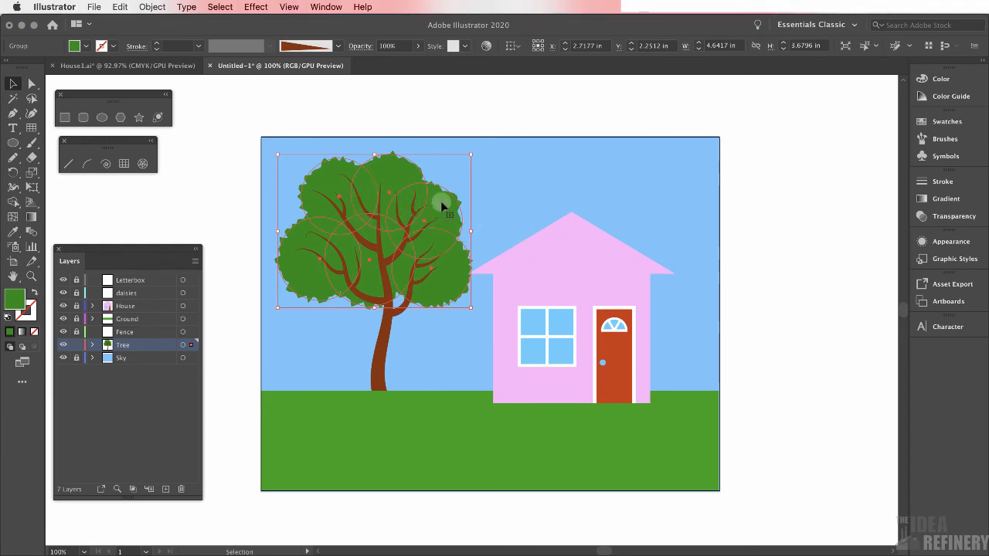
# Open the Appearance panel for the foliage group and toggle the Roughen effect's visibility off and on
pyautogui.click(950, 242)
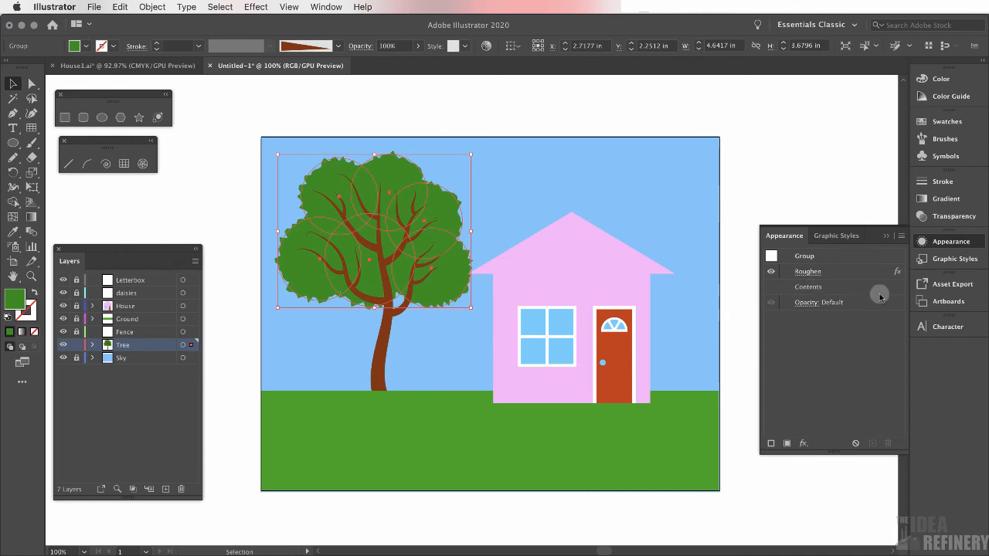
pyautogui.click(822, 256)
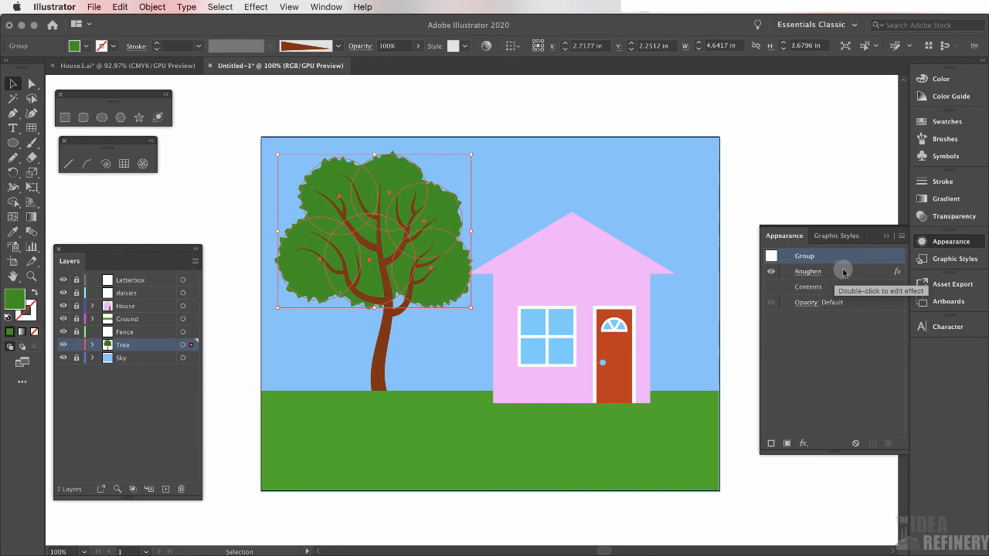
pyautogui.click(771, 271)
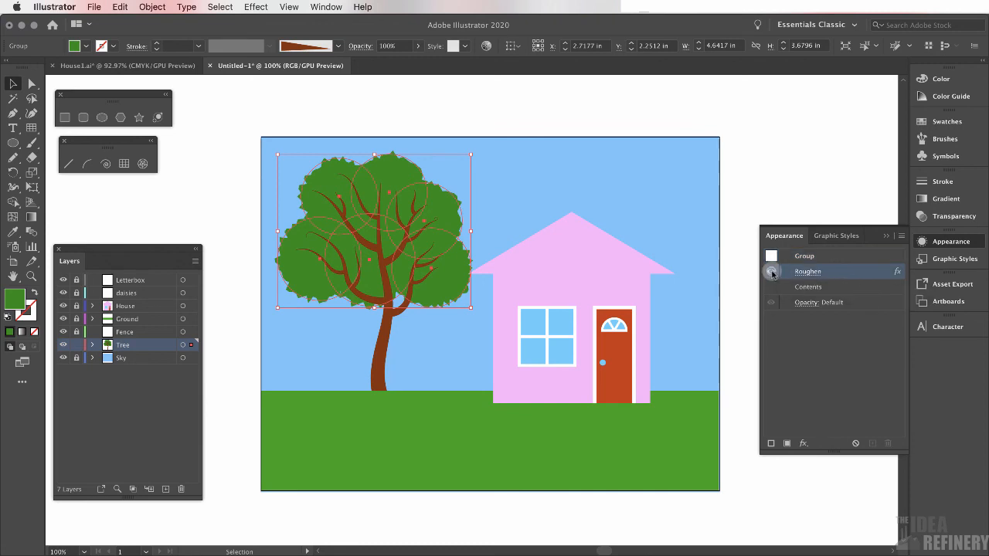
pyautogui.click(772, 272)
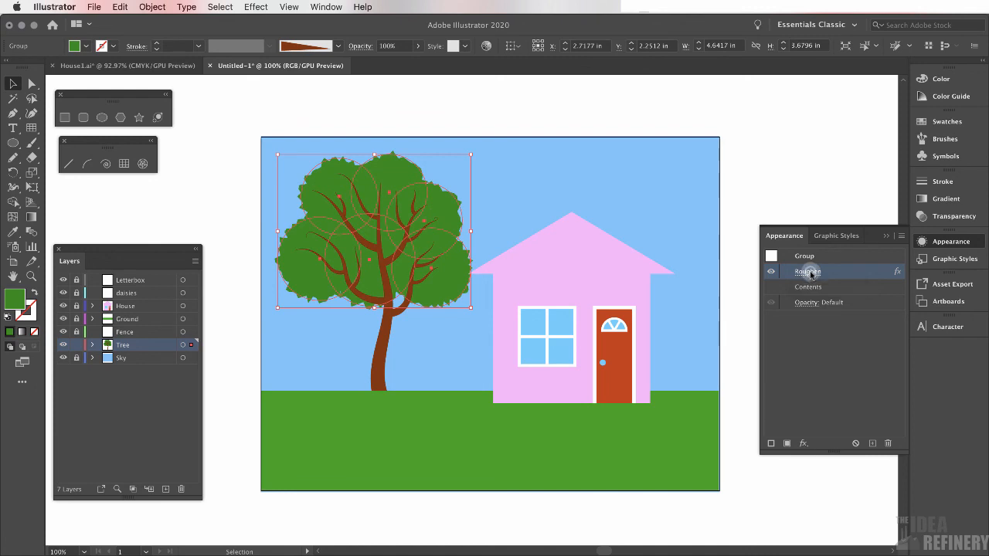
# Edit the foliage group's Roughen effect to size 11% and detail 11 /in
pyautogui.click(810, 274)
pyautogui.moveTo(800, 123); pyautogui.dragTo(707, 107)
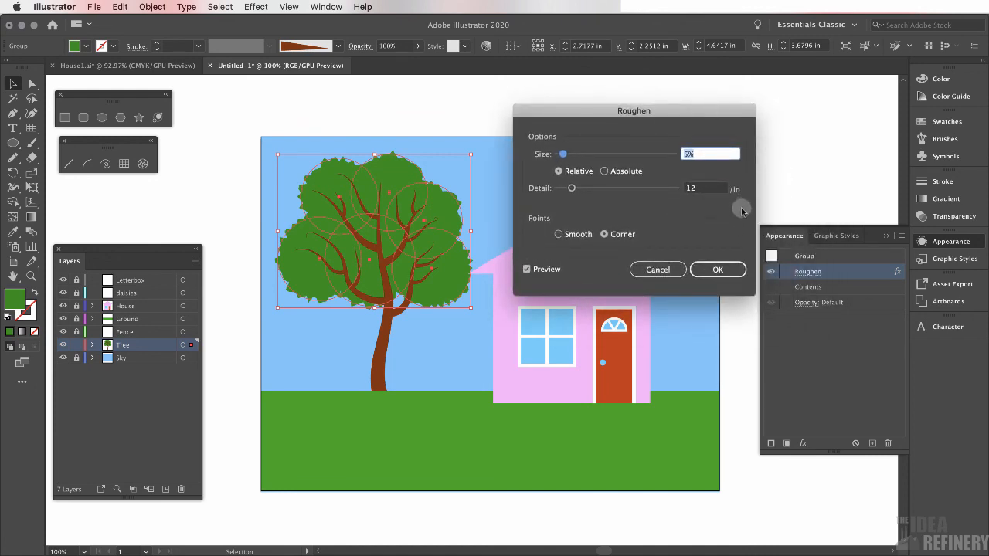
pyautogui.moveTo(572, 189); pyautogui.dragTo(571, 189)
pyautogui.moveTo(563, 154)
pyautogui.mouseDown()
pyautogui.moveTo(593, 159)
pyautogui.moveTo(572, 155)
pyautogui.mouseUp()
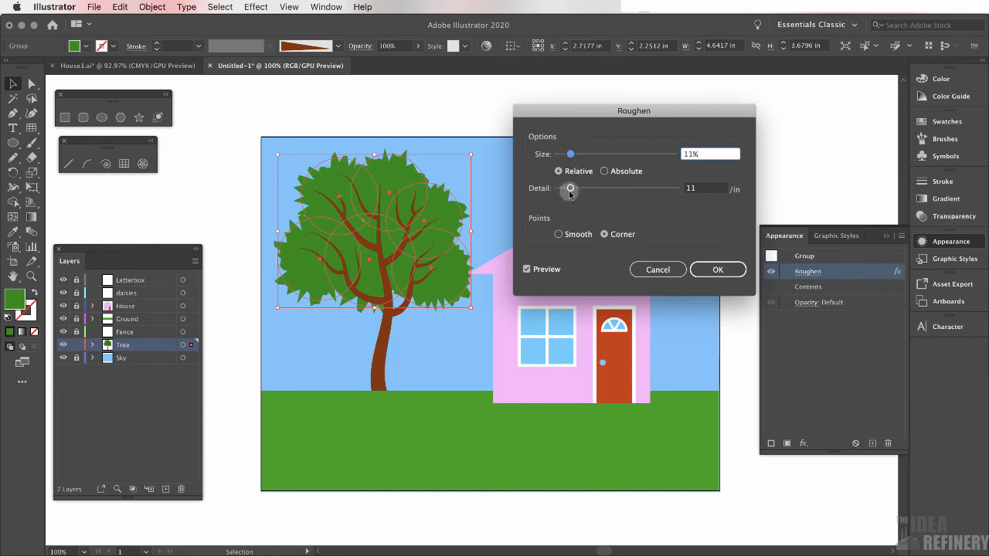
pyautogui.click(723, 272)
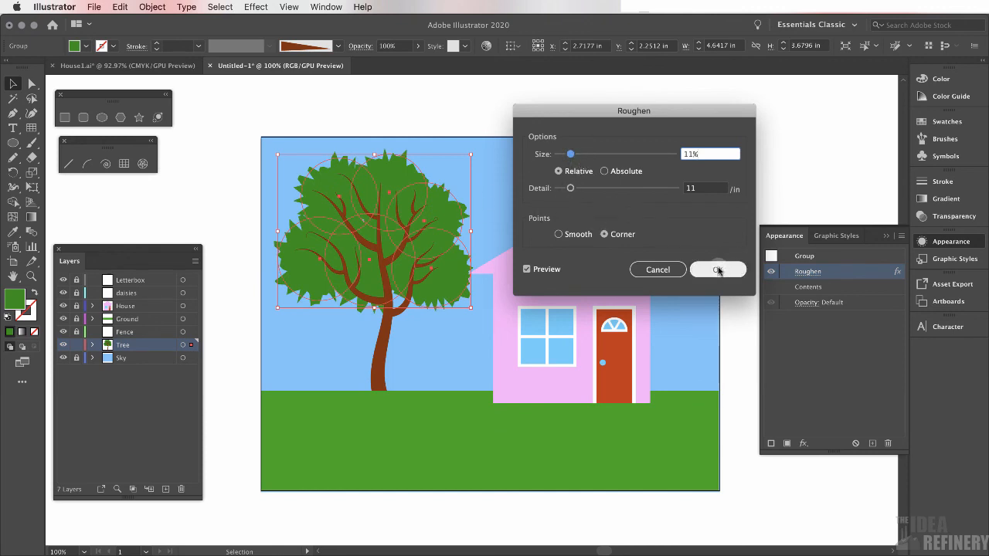